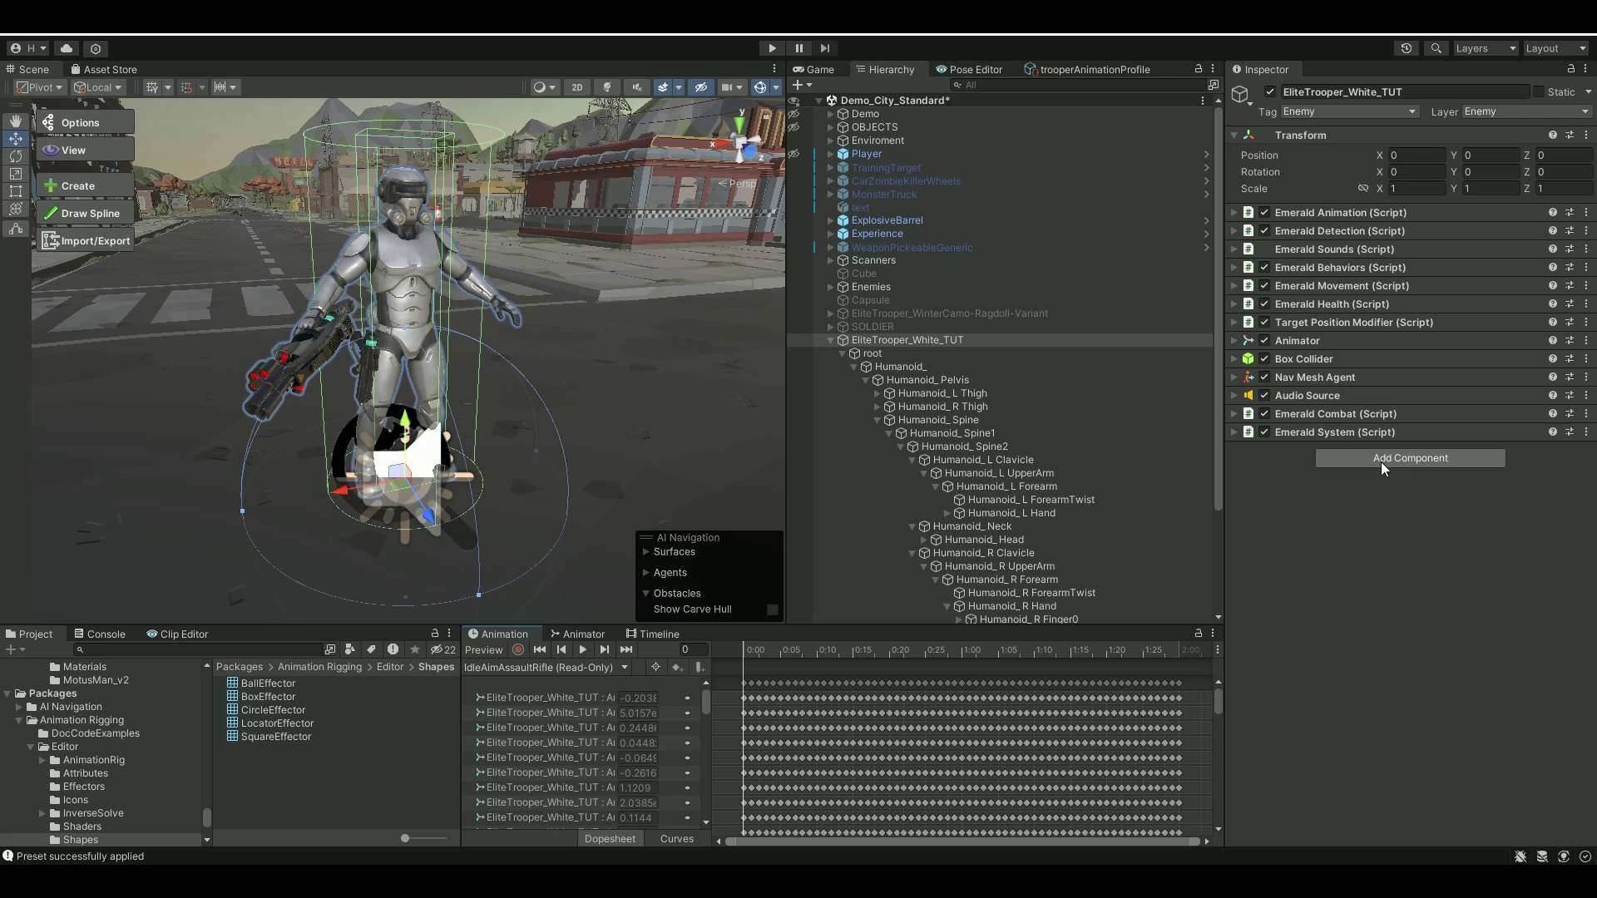
Step: Add Emerald Inverse Kinematics to the trooper, create Rig 1, and assign it to Upper Body Rigs
left_click(1419, 456)
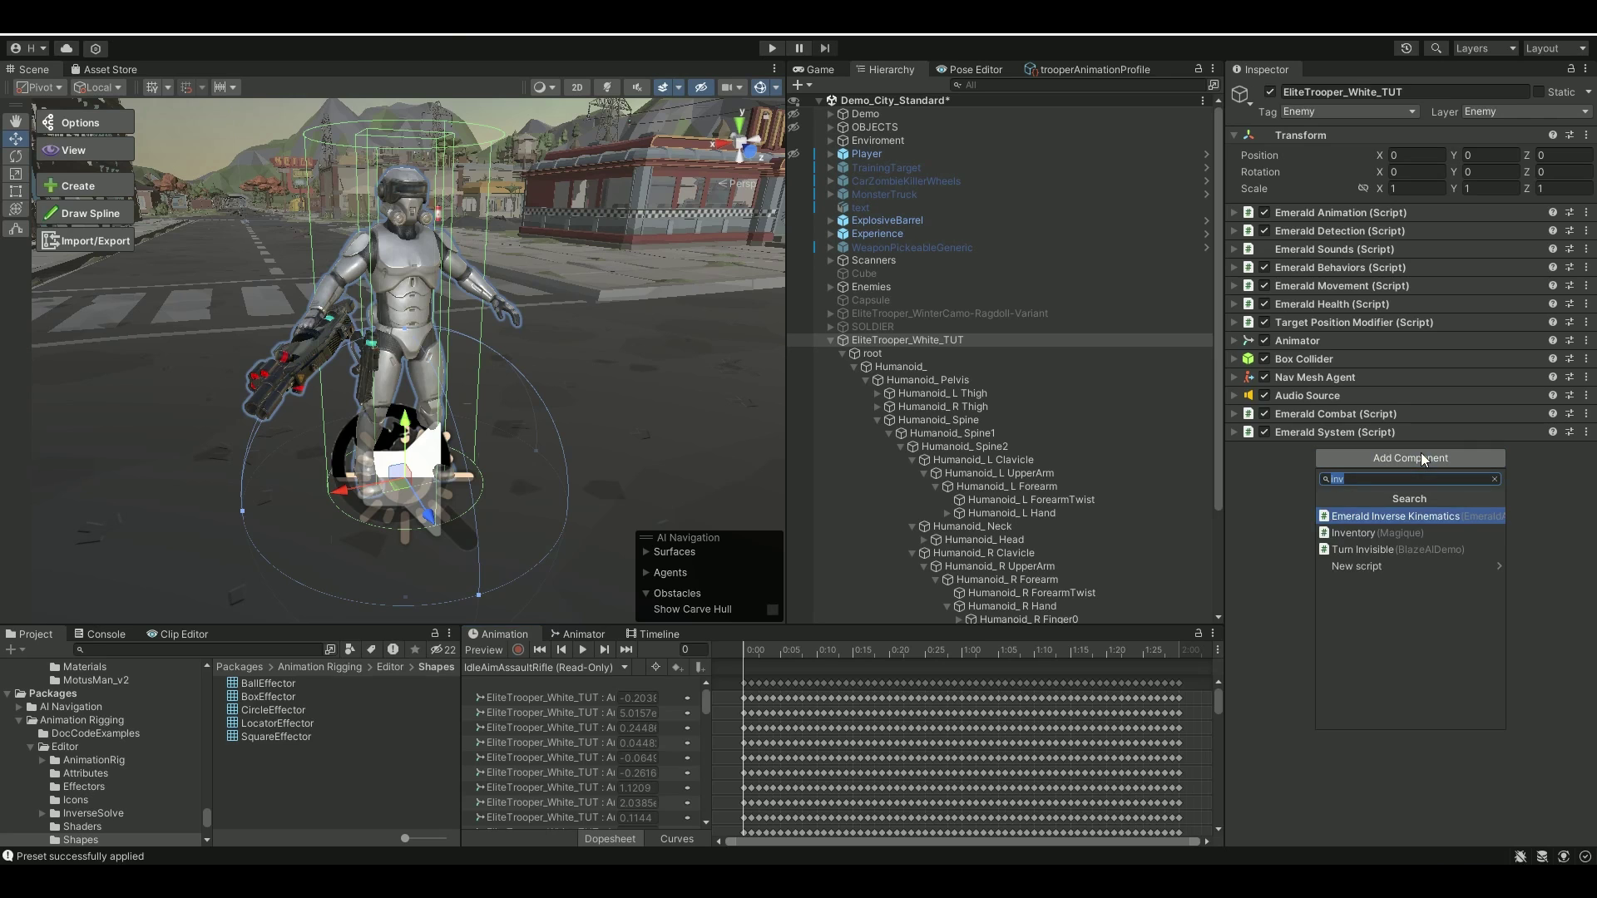
left_click(1409, 517)
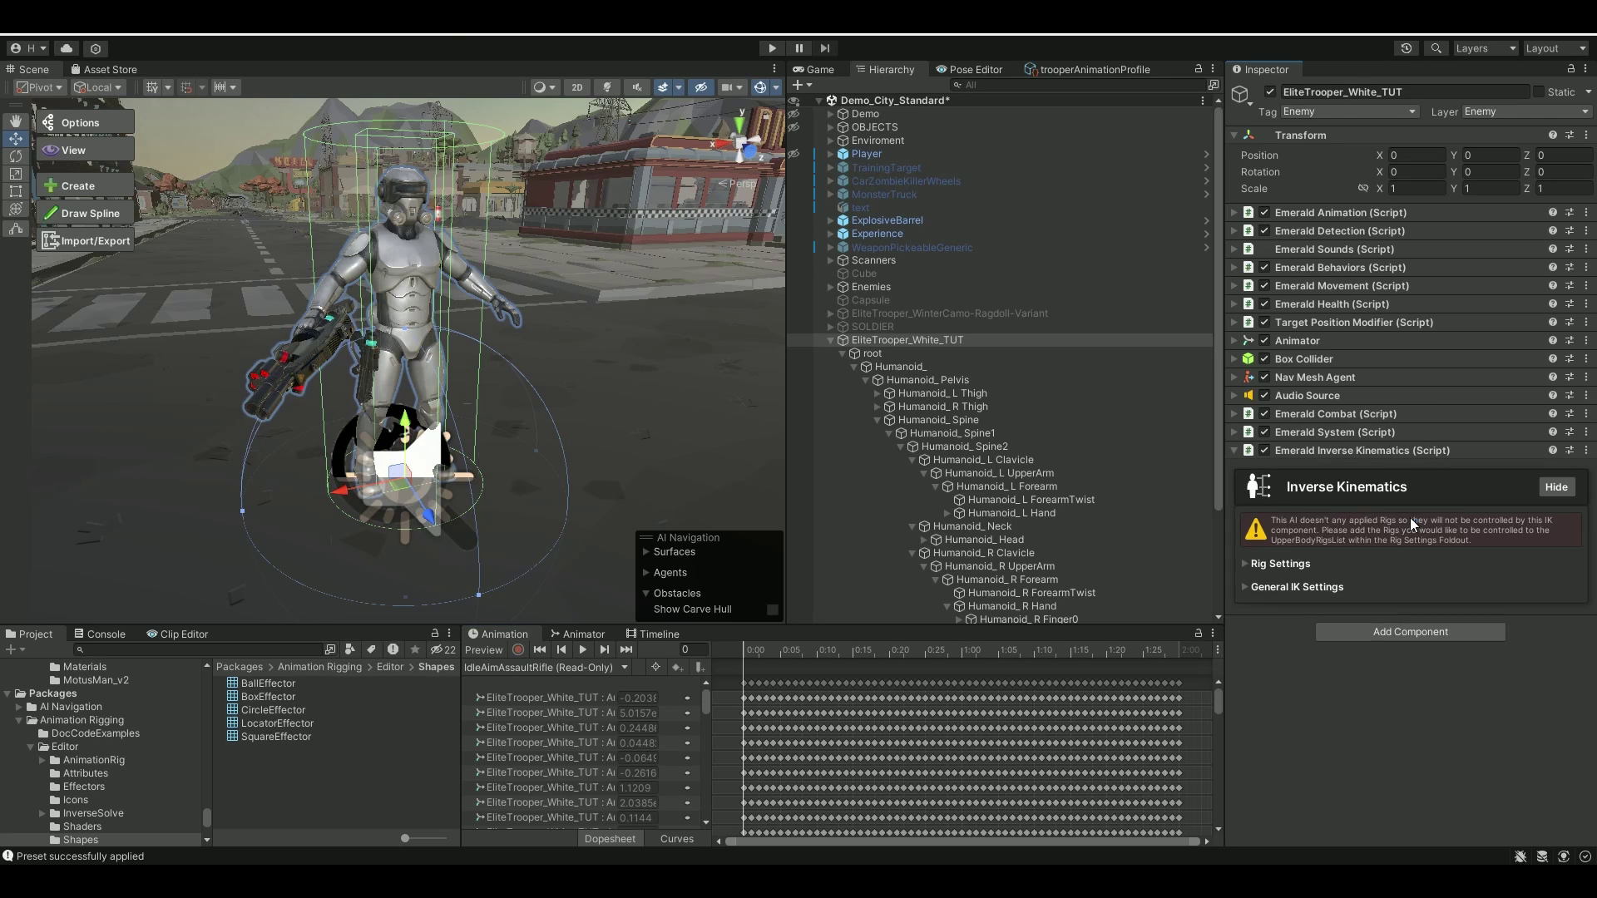
left_click(1273, 564)
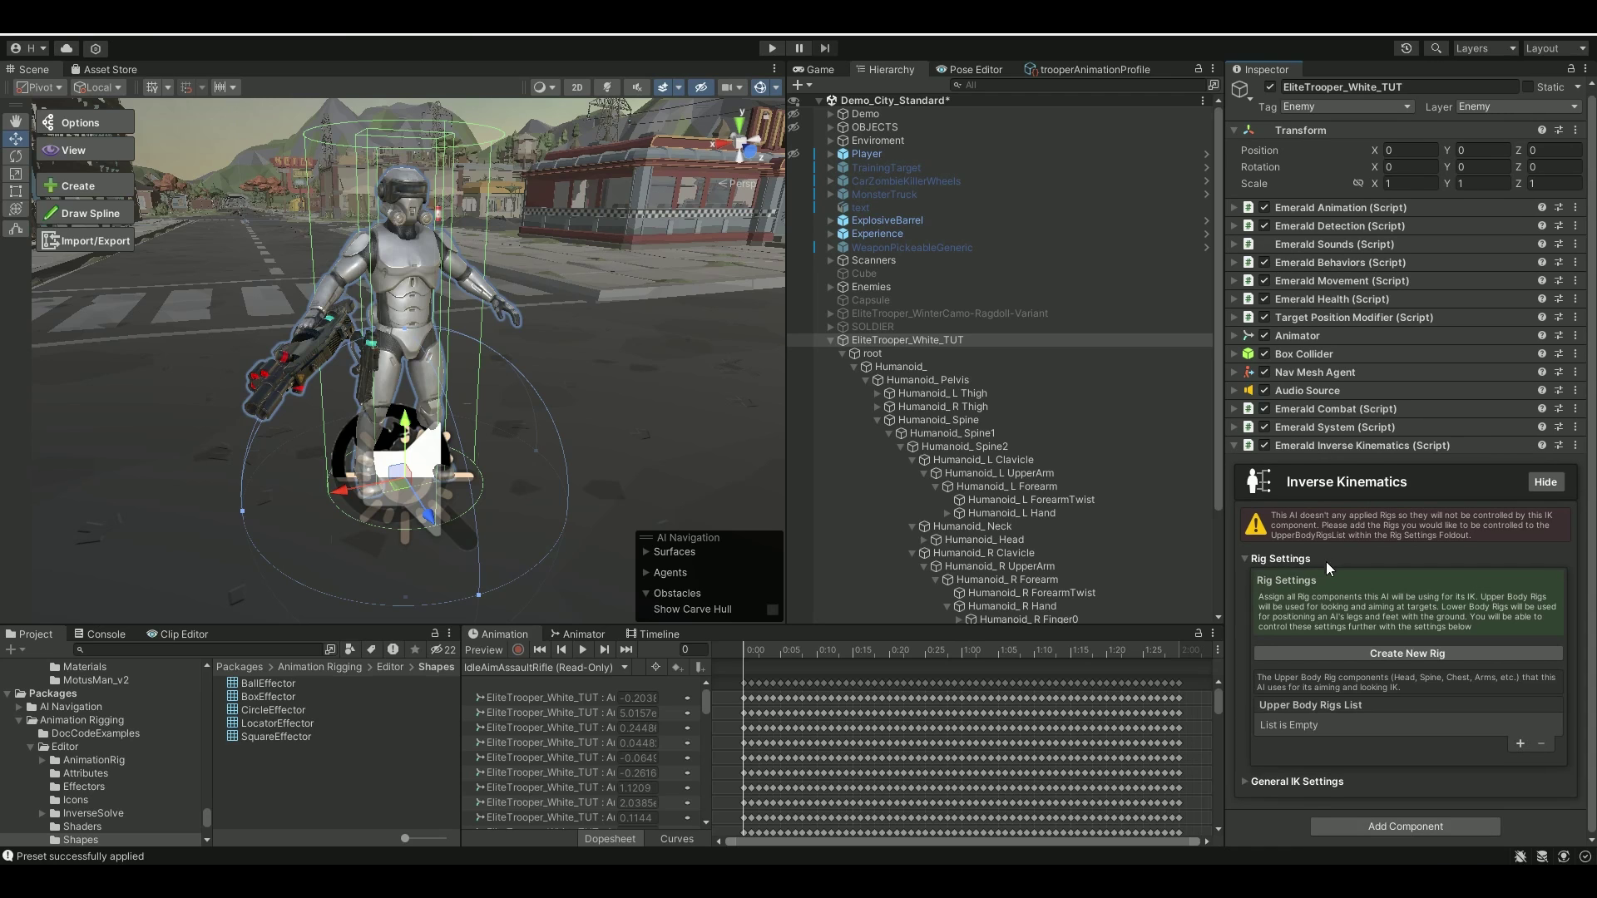
left_click(1400, 654)
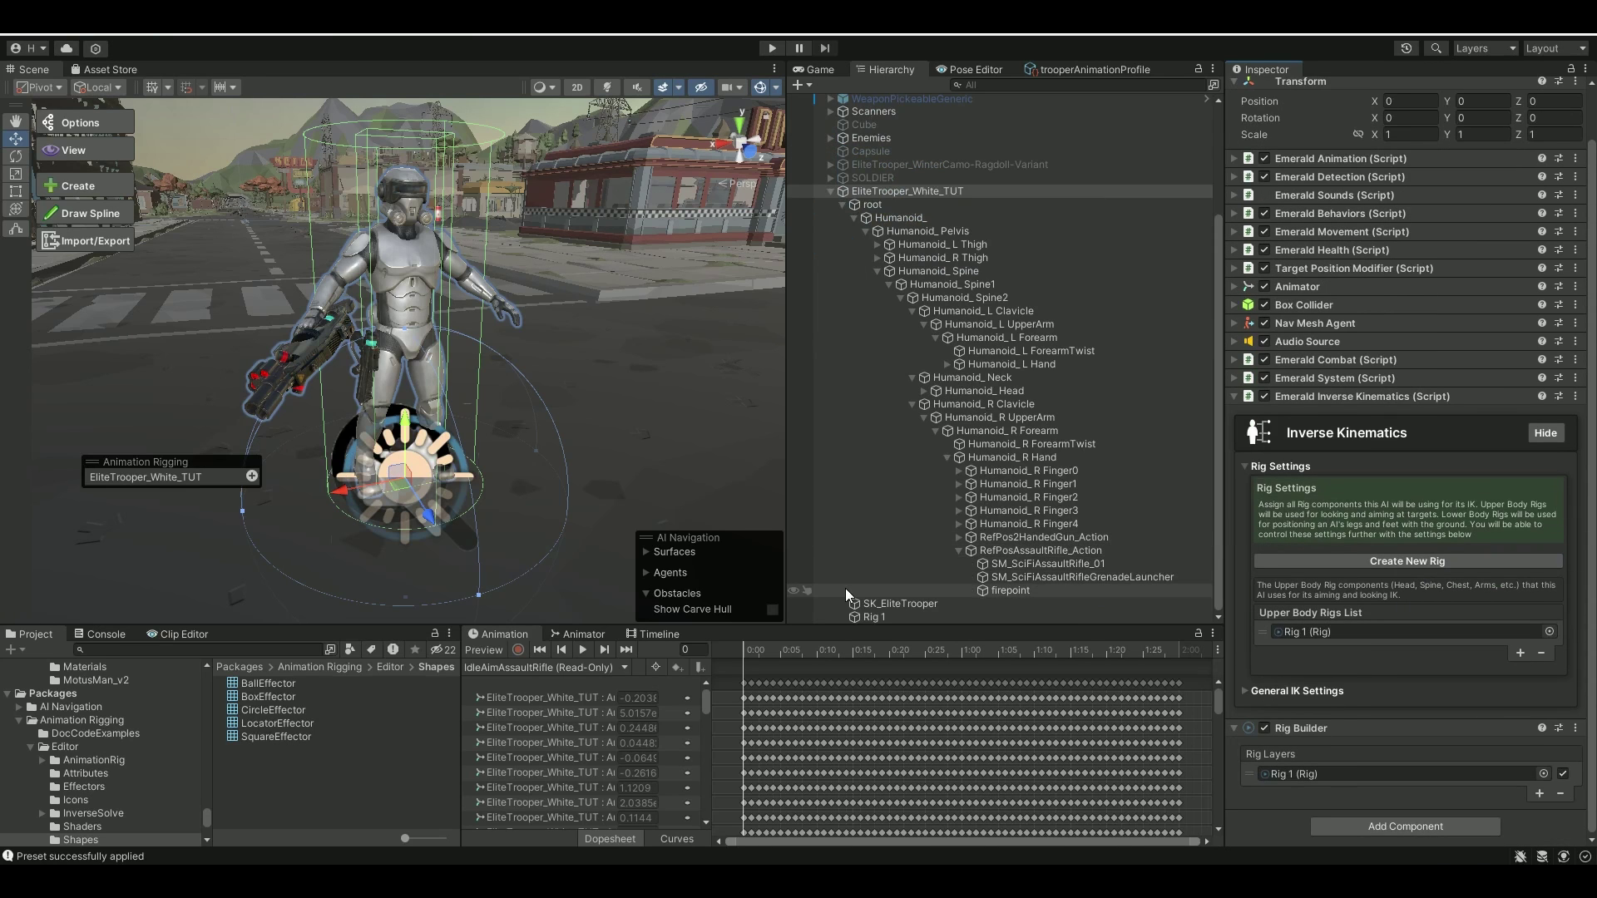
left_click_drag(872, 616, 1346, 631)
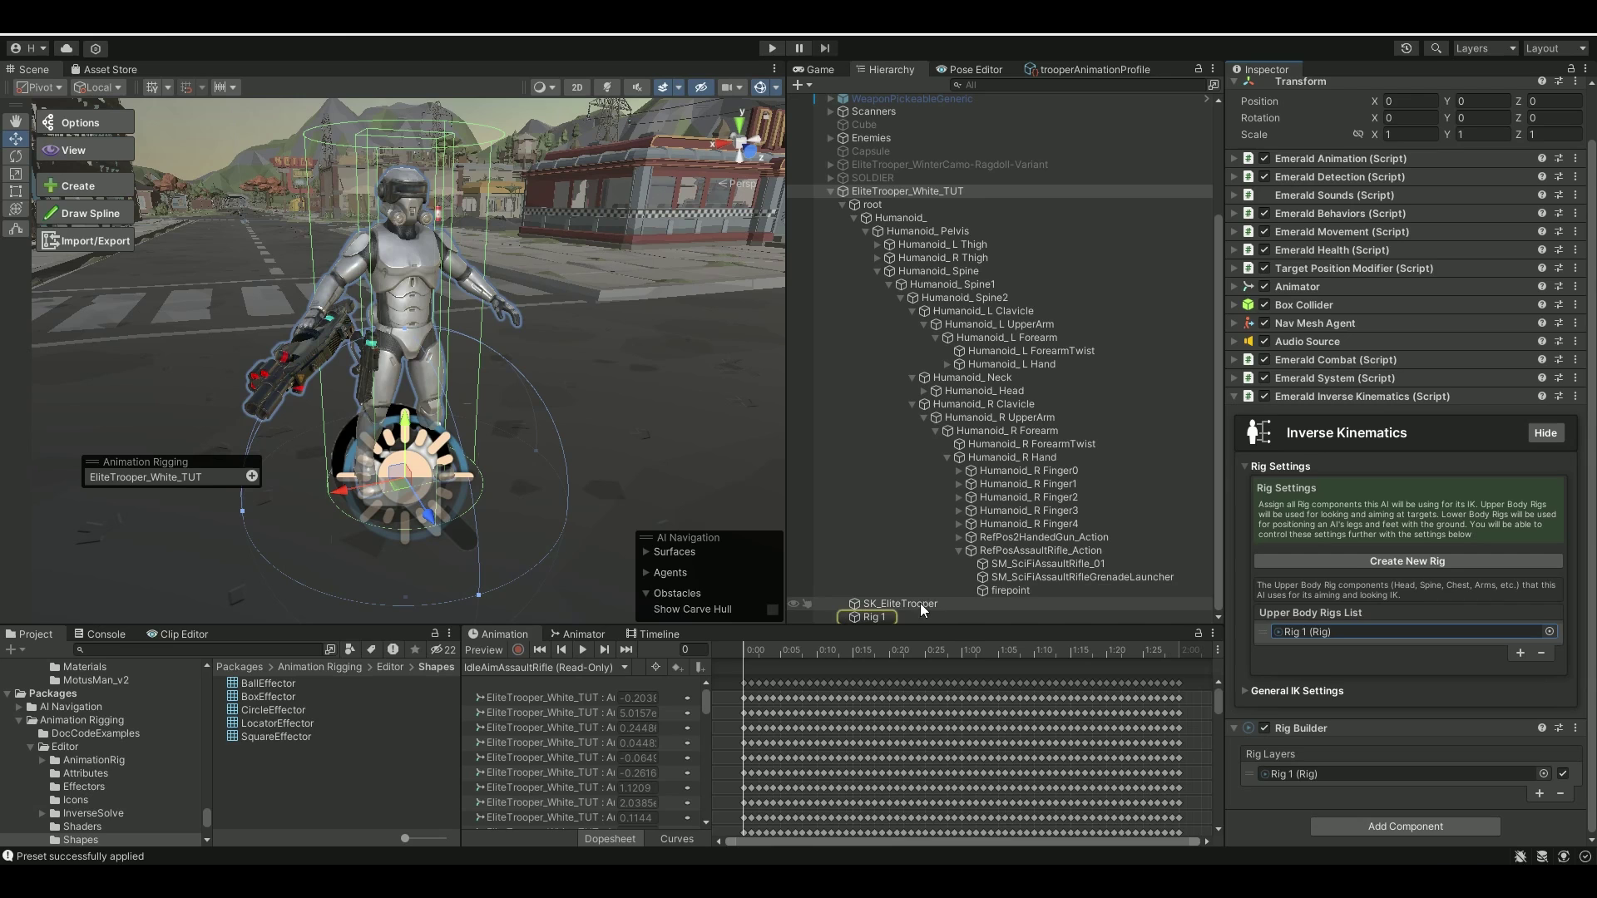
Step: Create an empty child named head under Rig 1
left_click(877, 617)
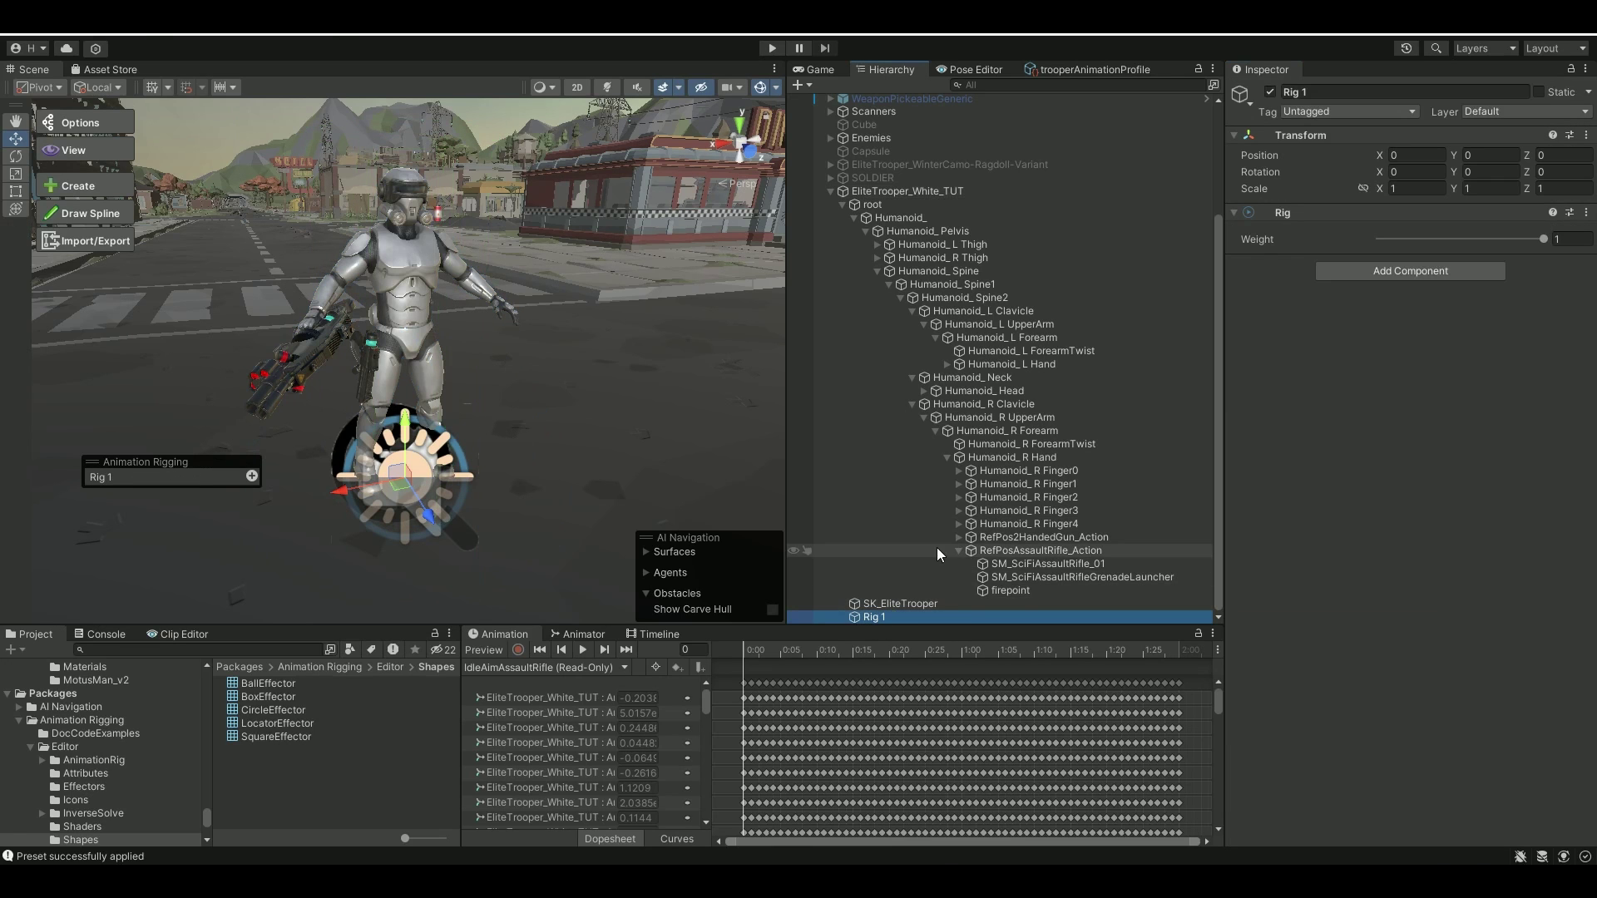
right_click(900, 618)
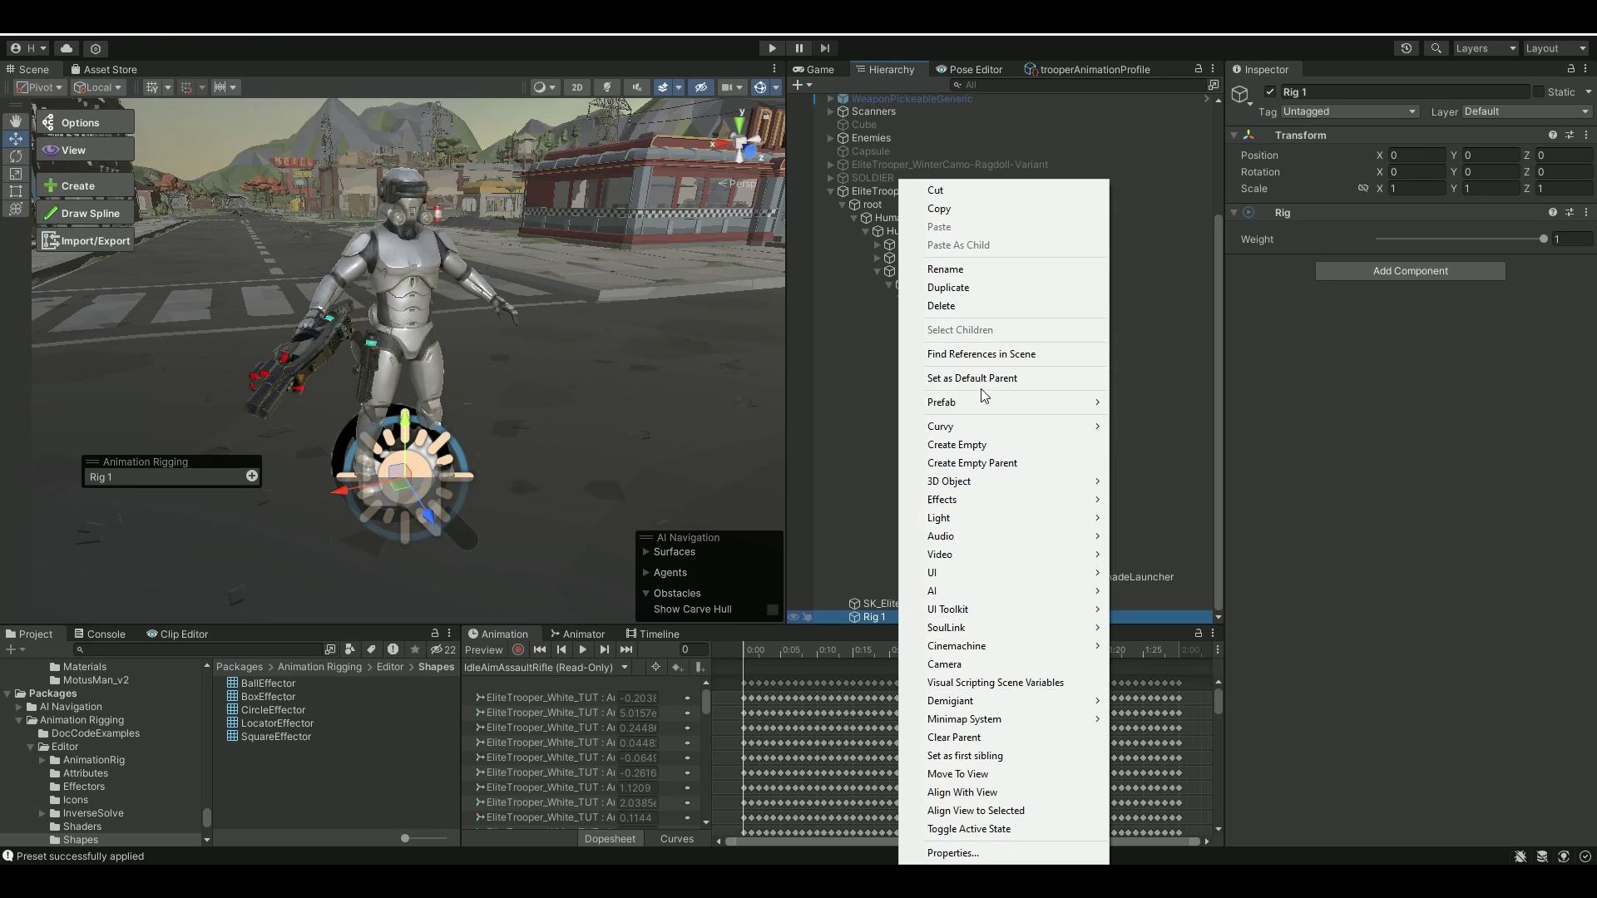
left_click(956, 444)
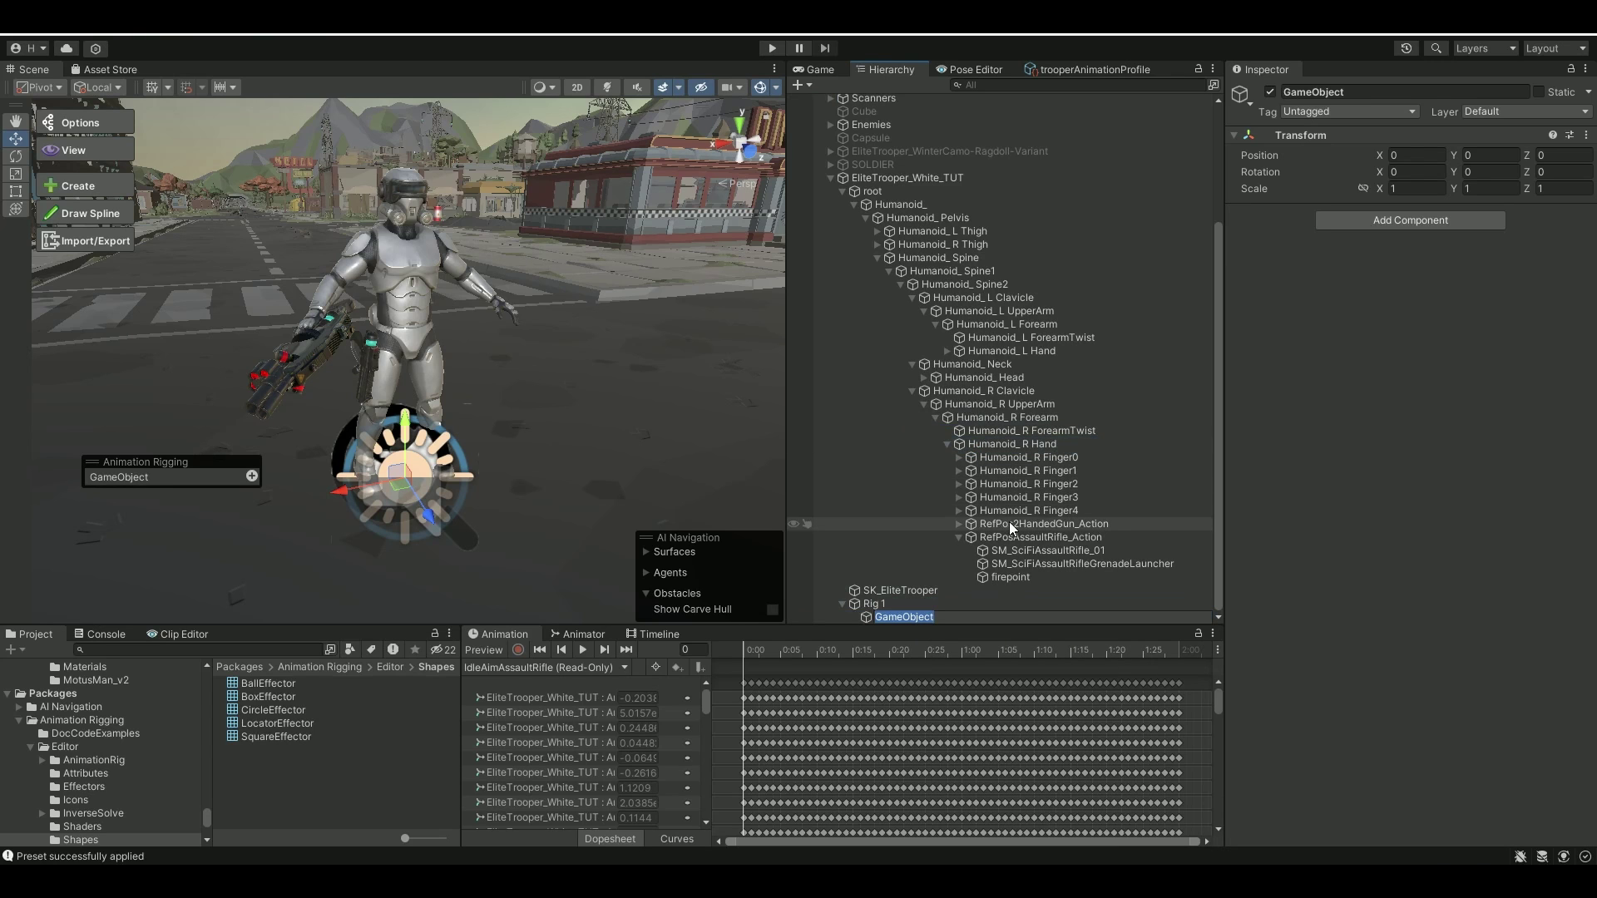
type("head")
key("Return")
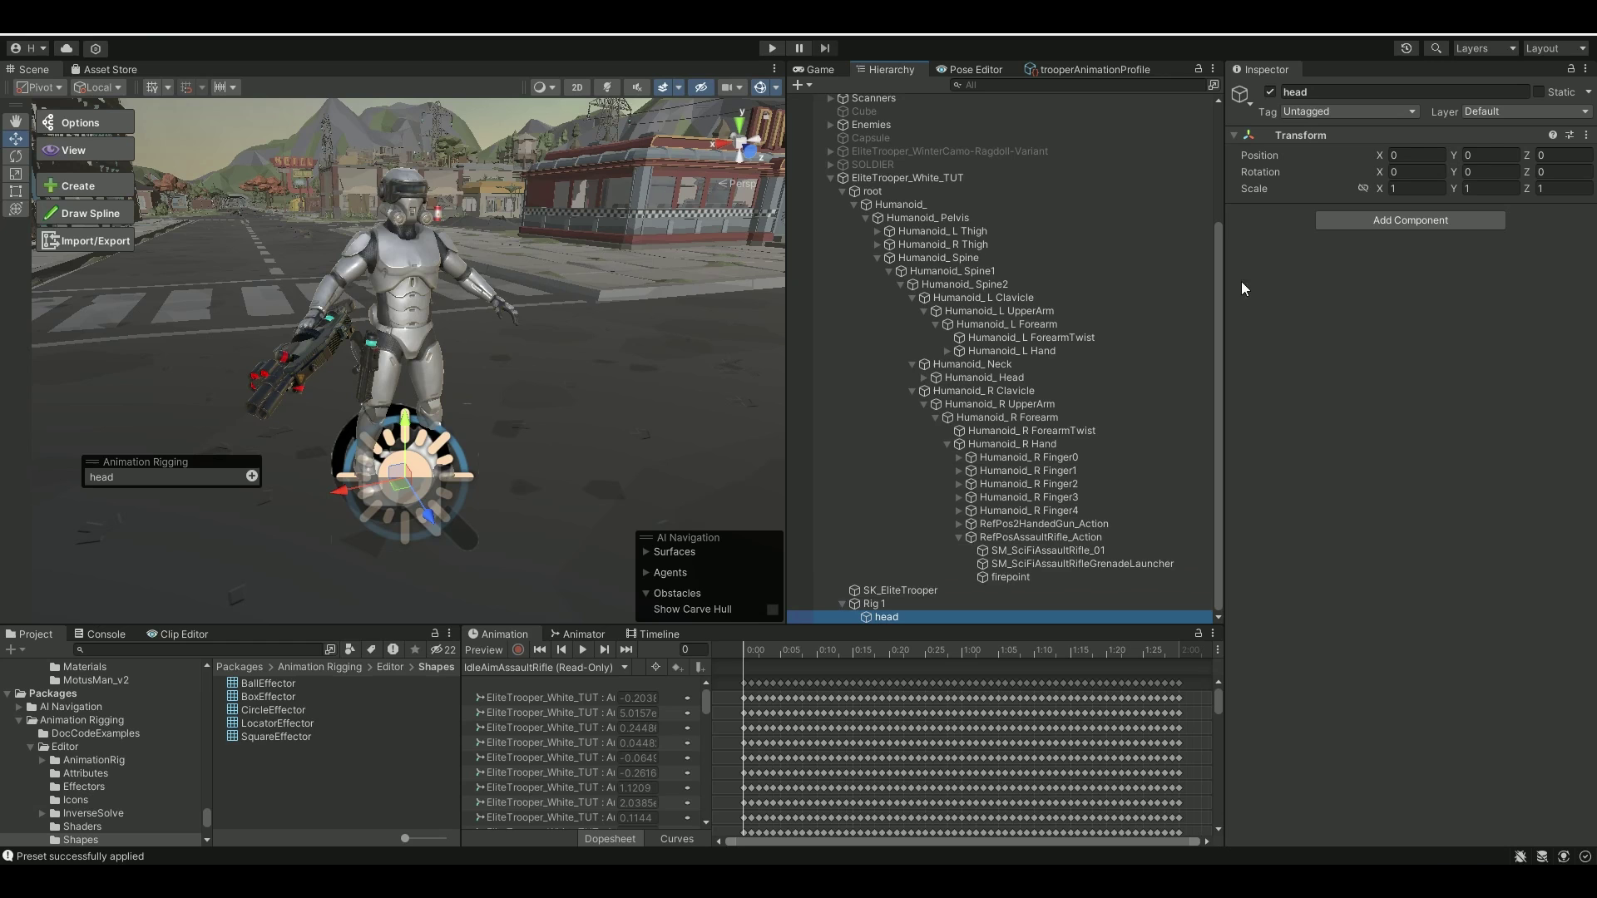
Step: Search the head object's component list for 'mul' constraints
left_click(1430, 220)
type("mn")
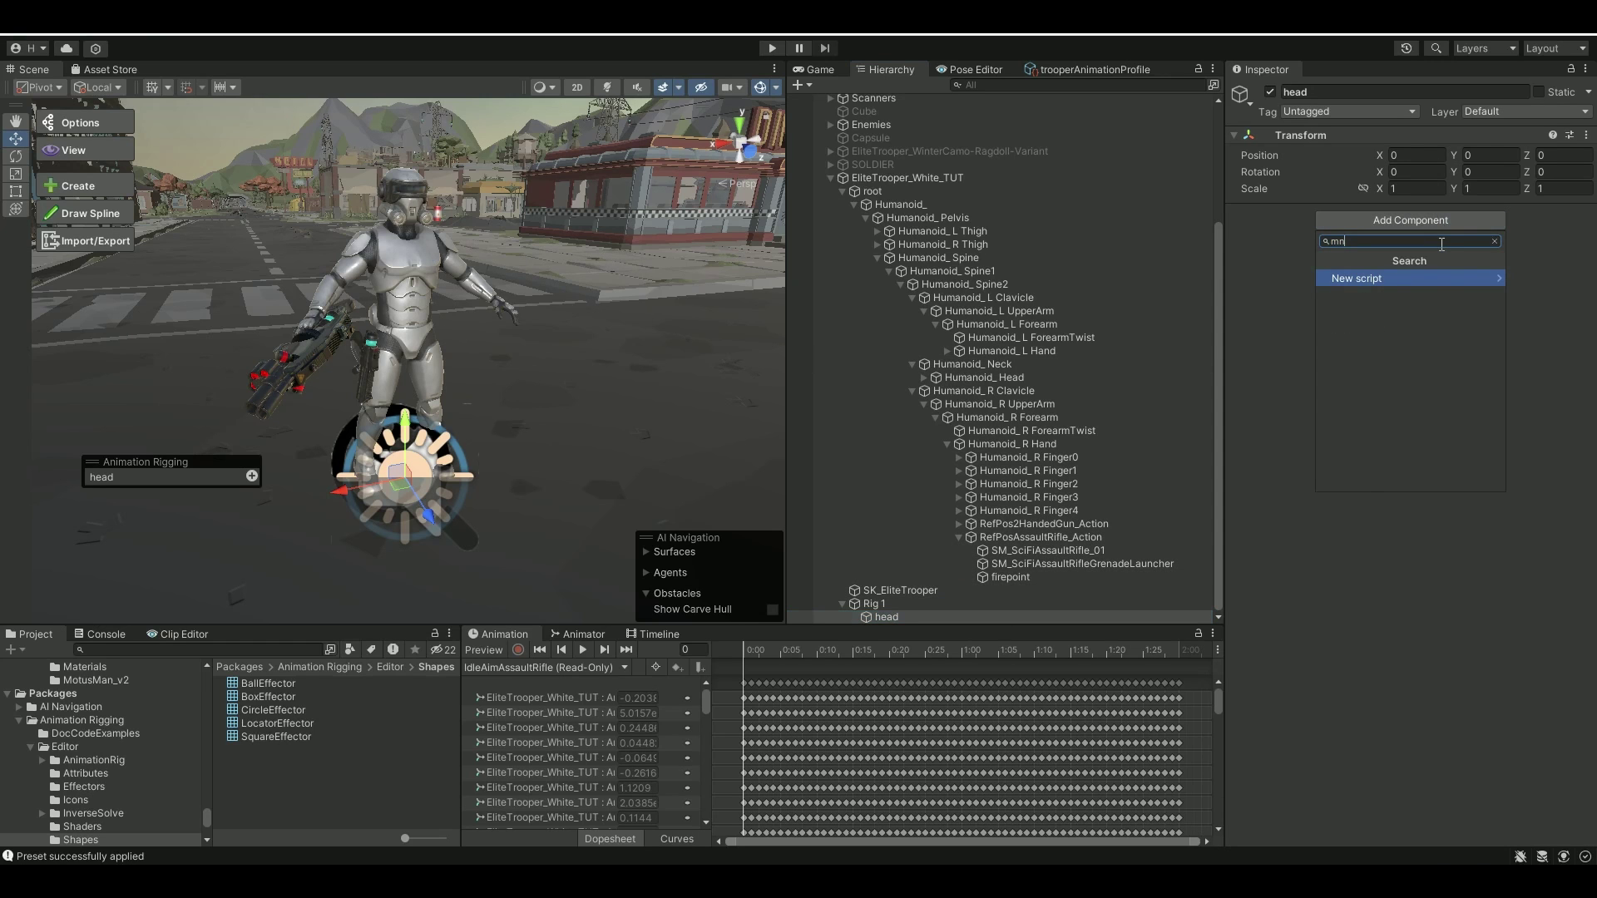
key("BackSpace")
type("ul")
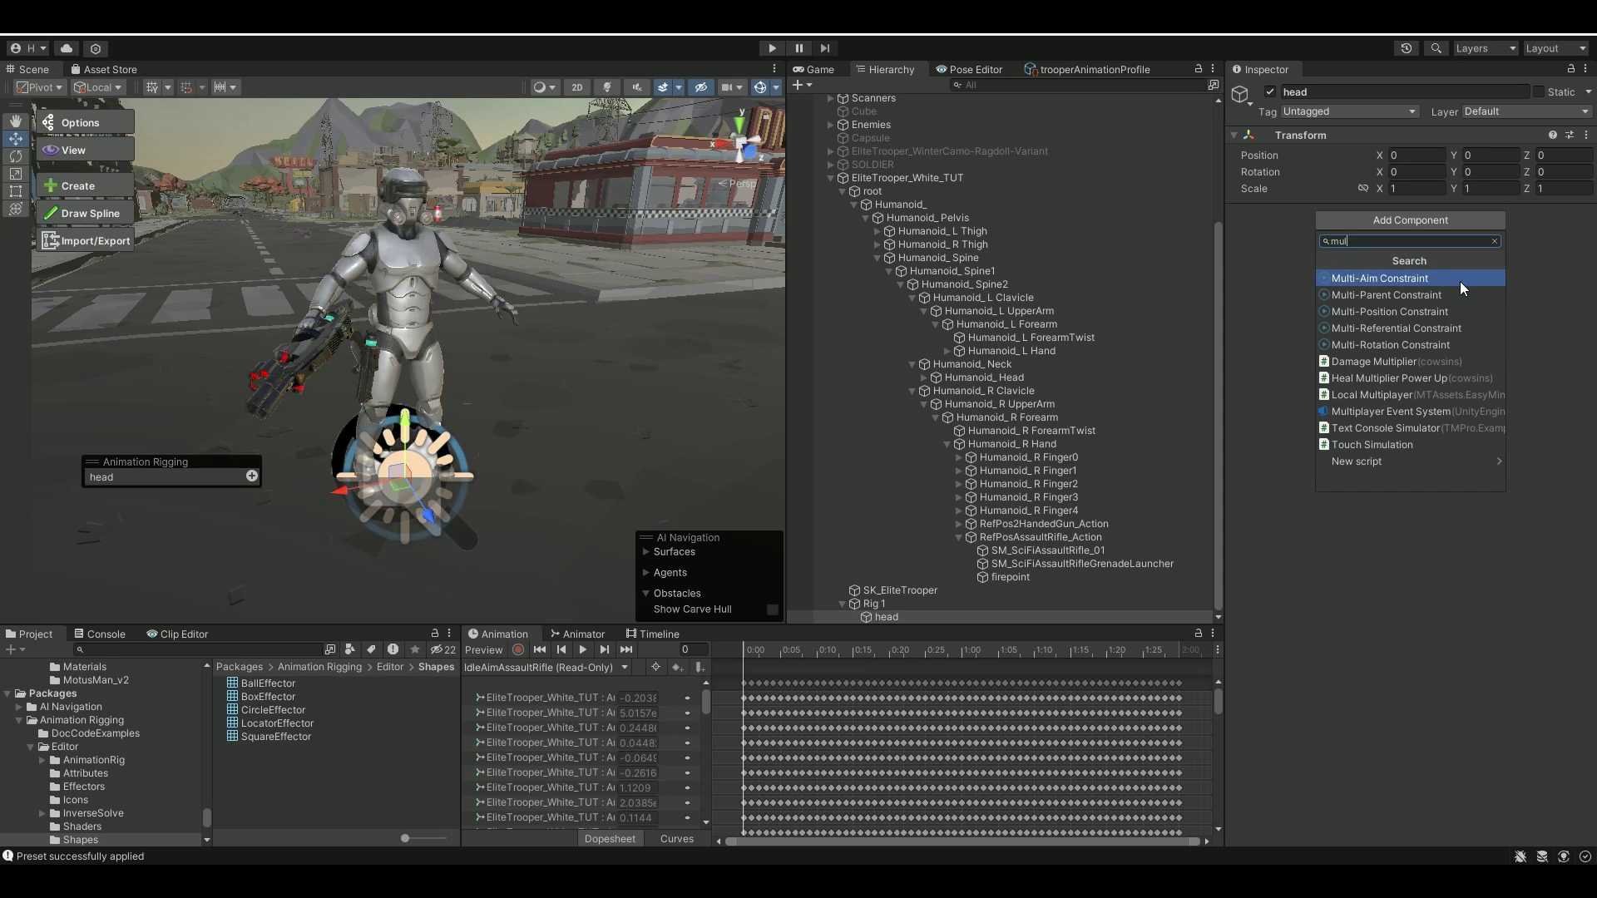
Step: Add a Multi-Aim Constraint to head with Humanoid_Head as its constrained object
left_click(1460, 281)
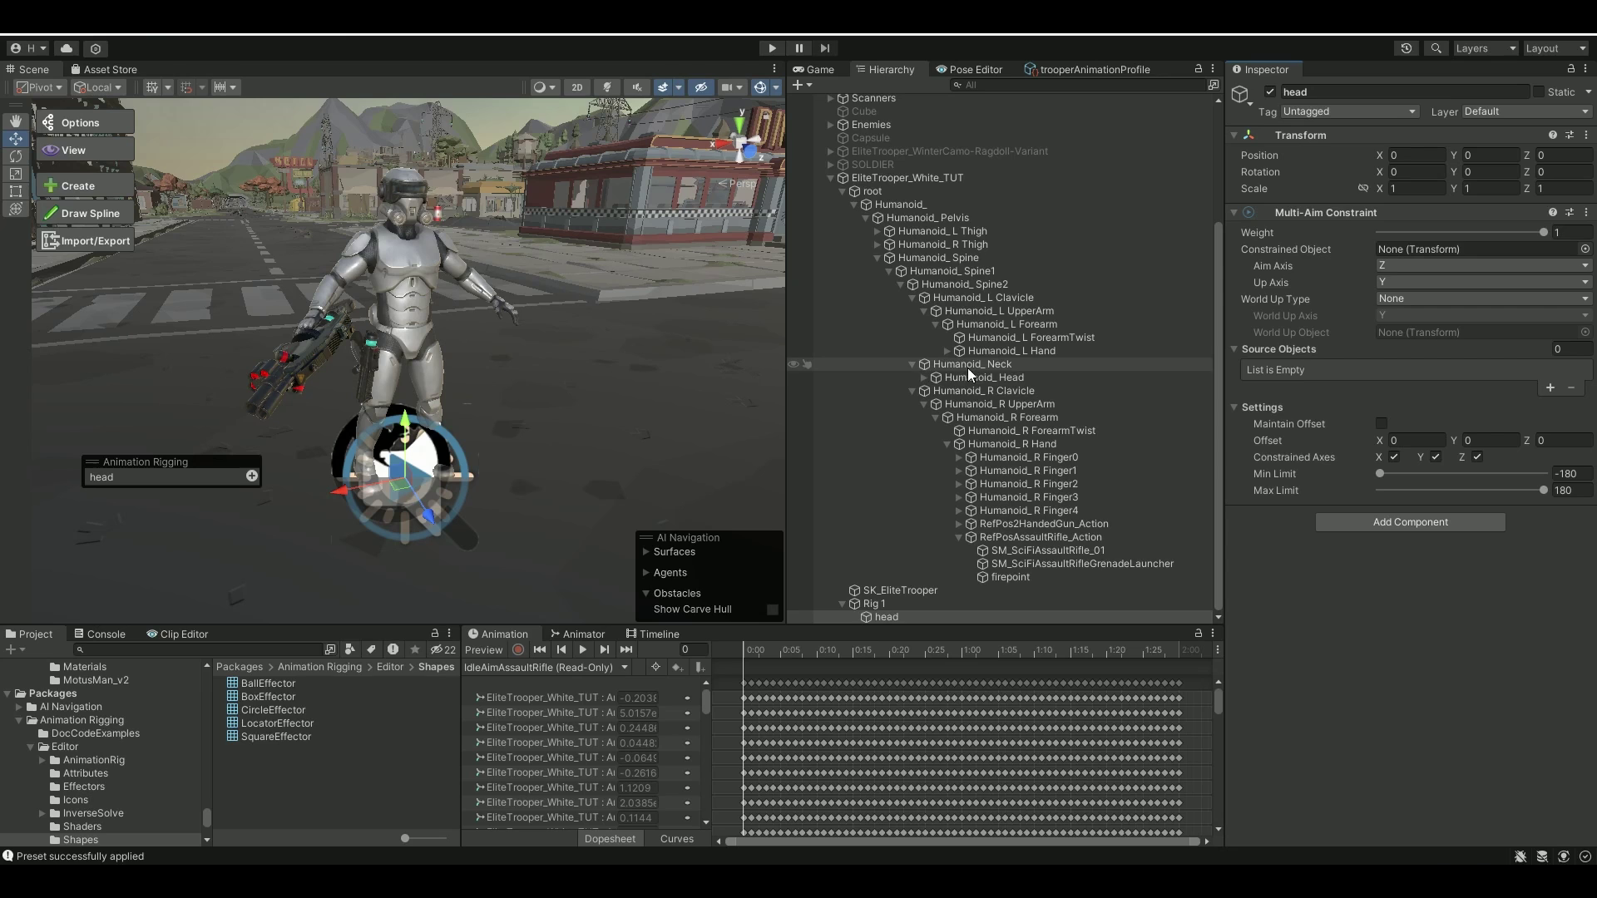
left_click_drag(982, 377, 1419, 249)
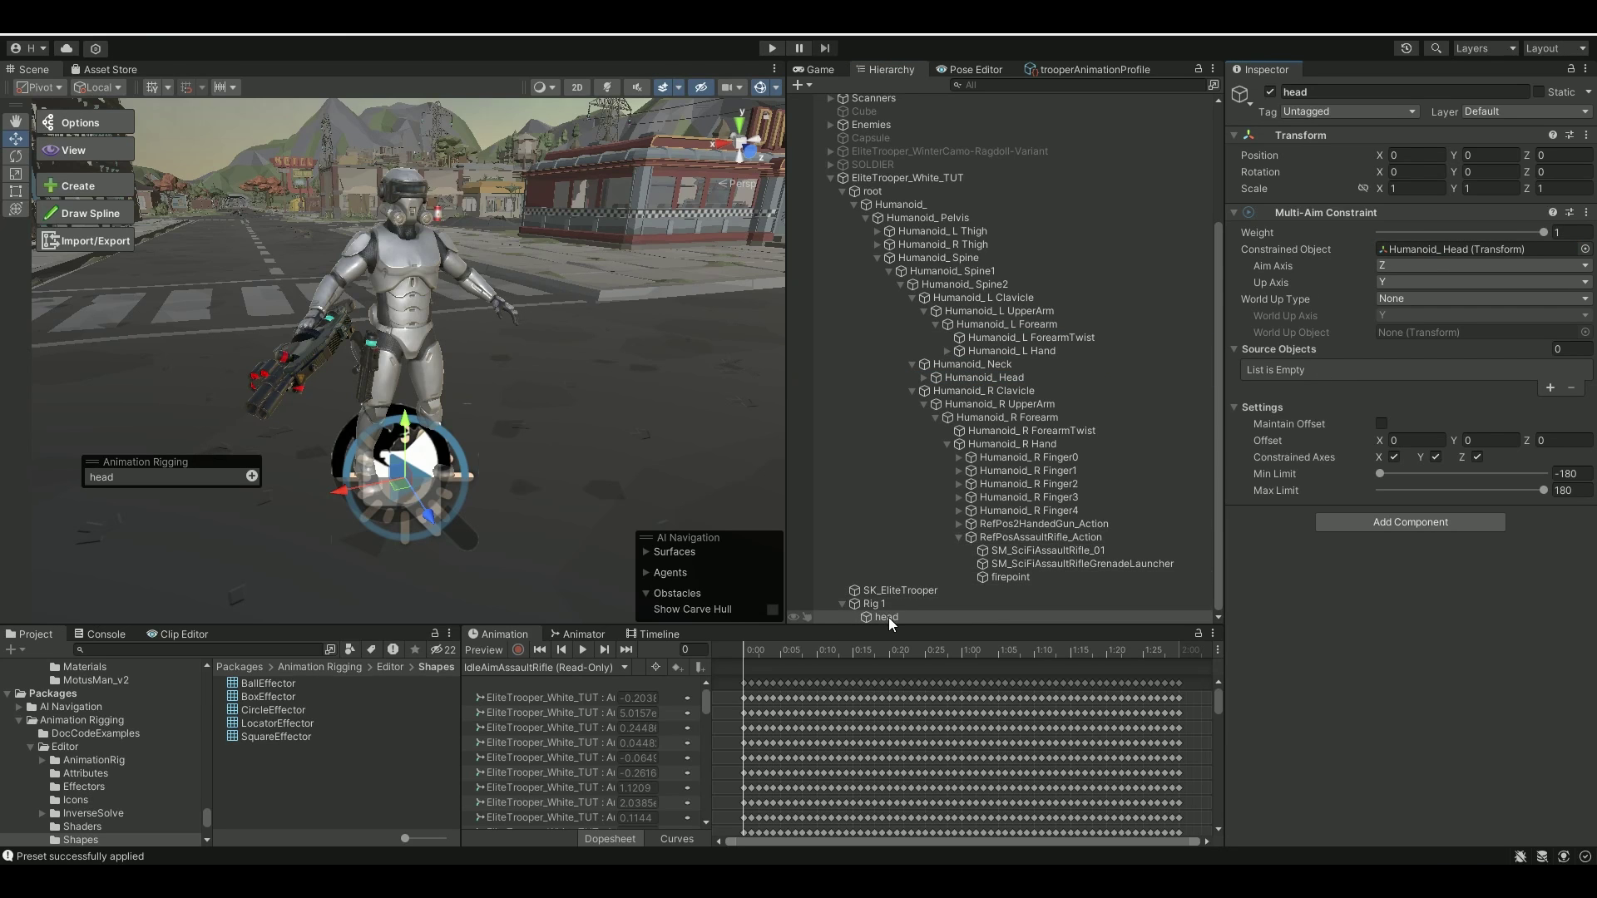
left_click(1014, 377)
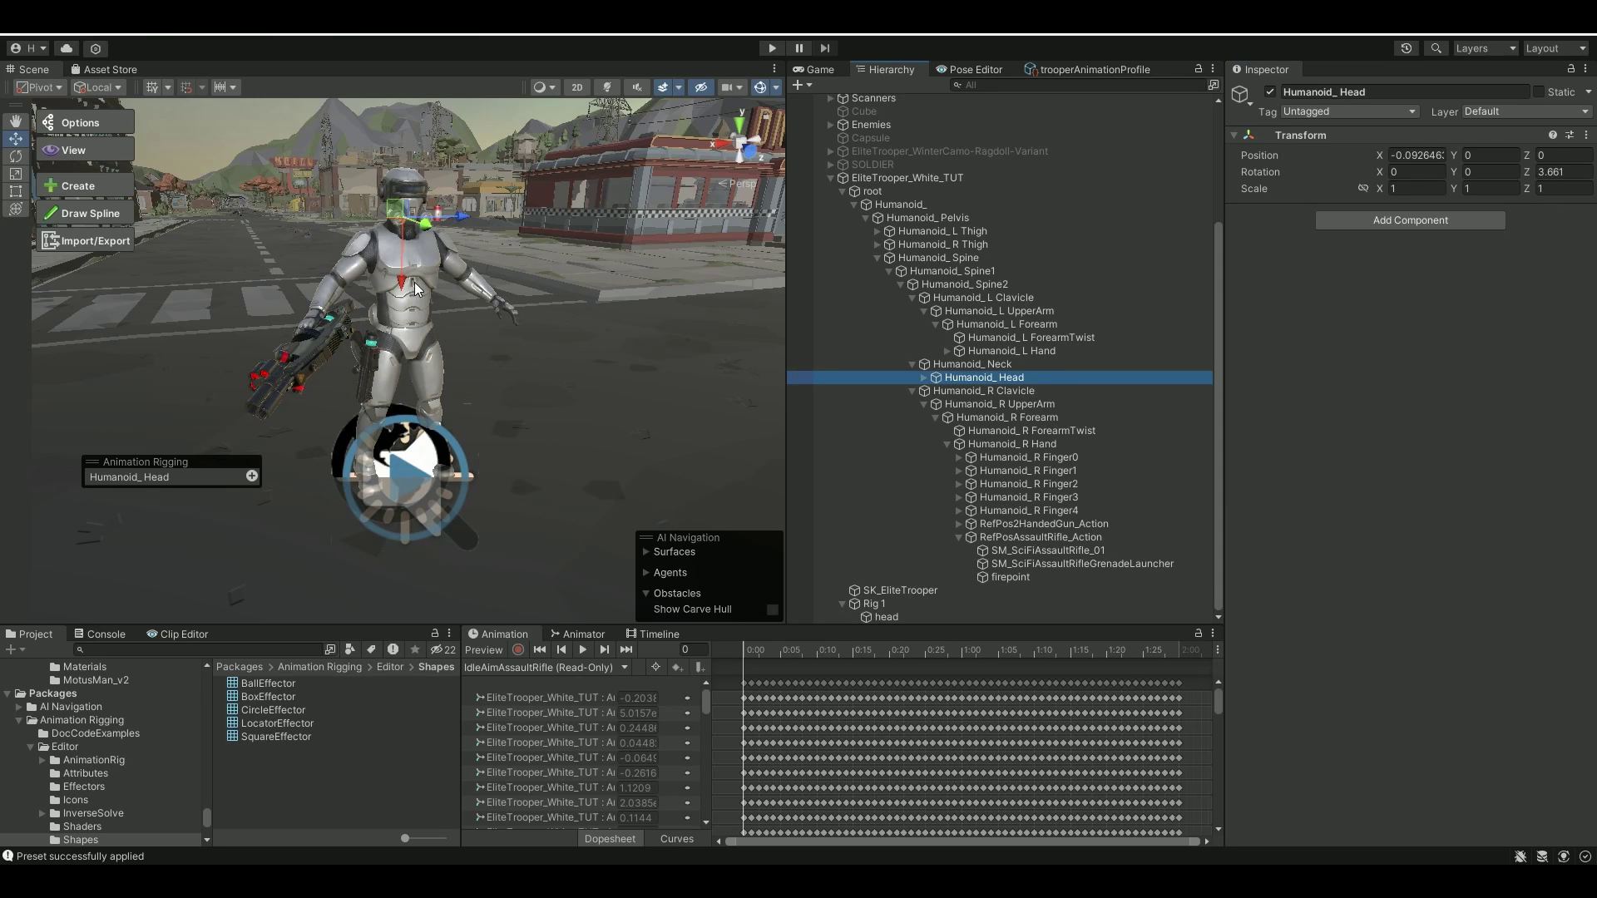
right_click_drag(415, 288, 535, 322)
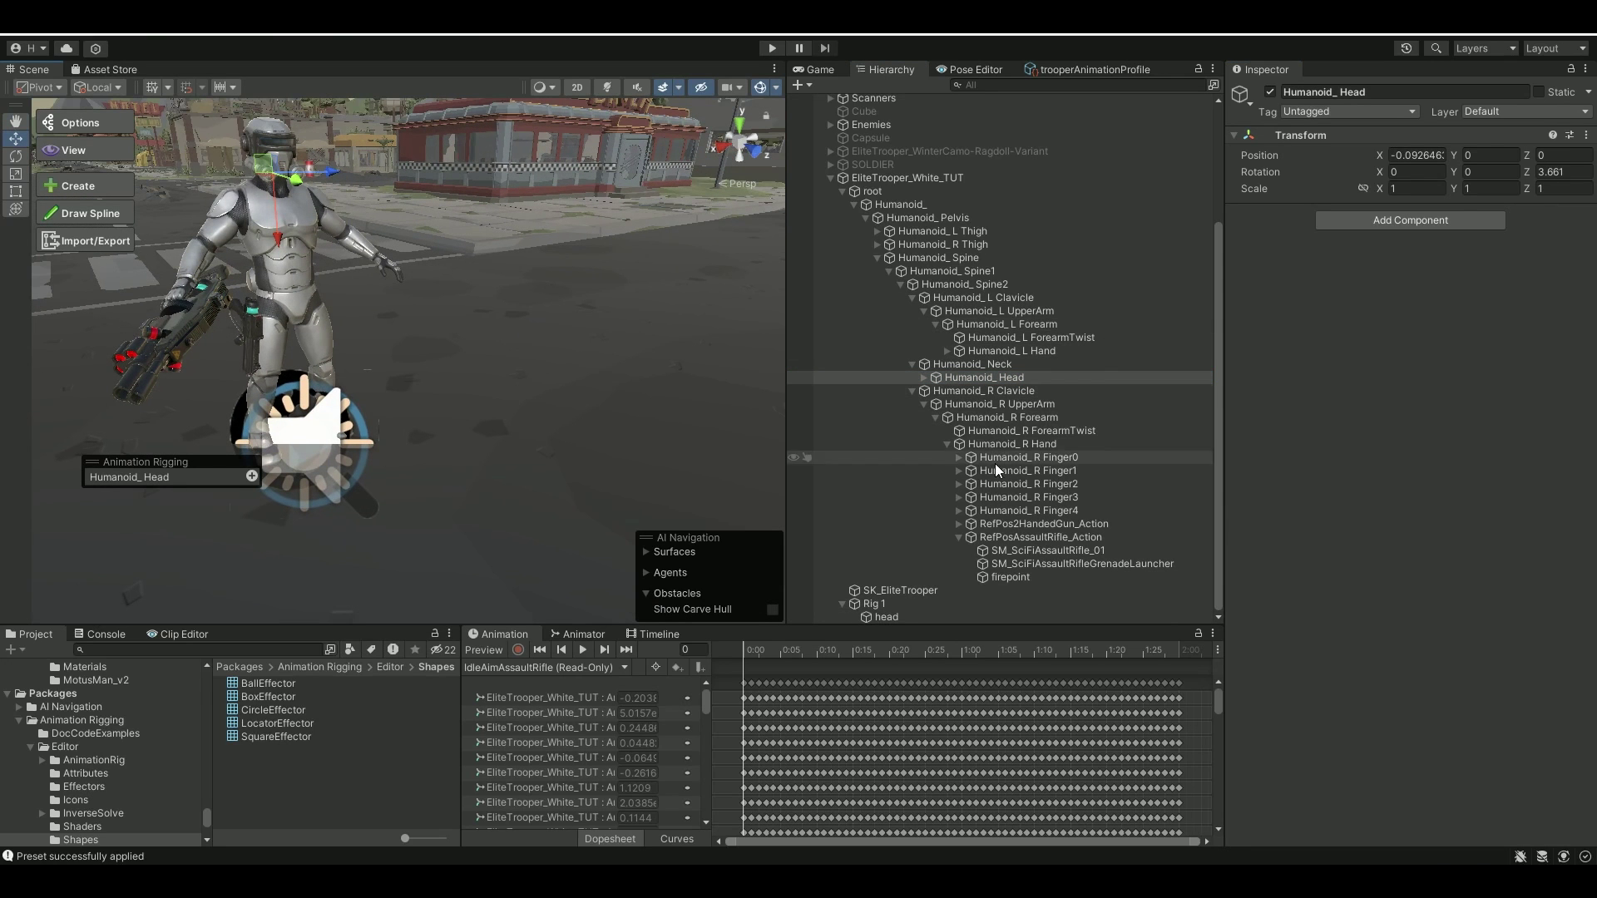
left_click(895, 615)
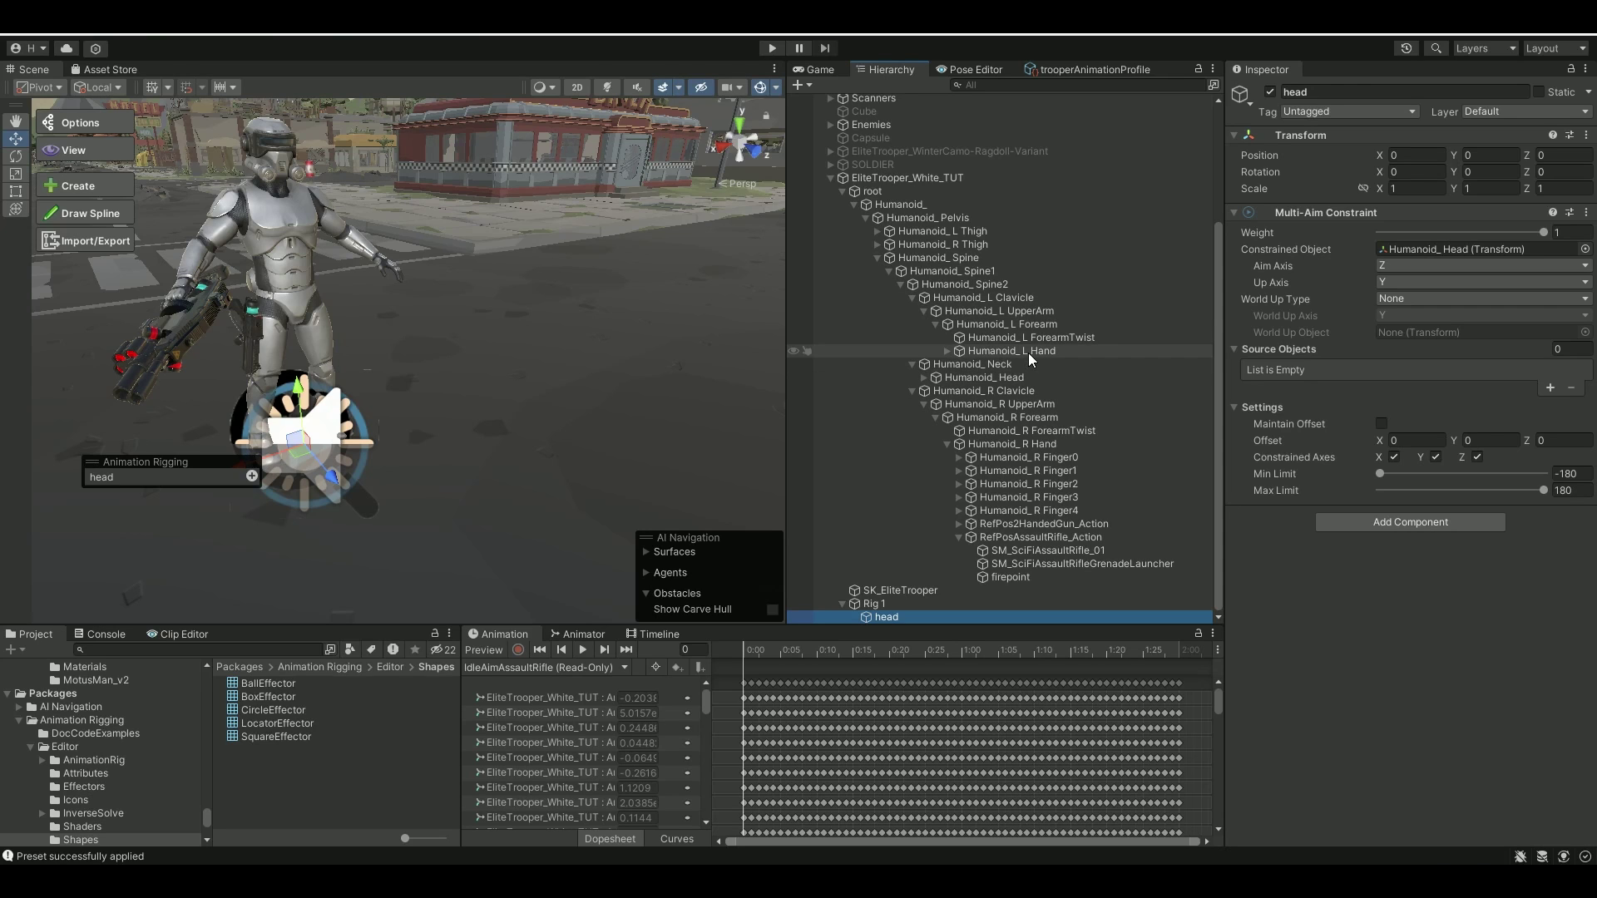
left_click(1025, 377)
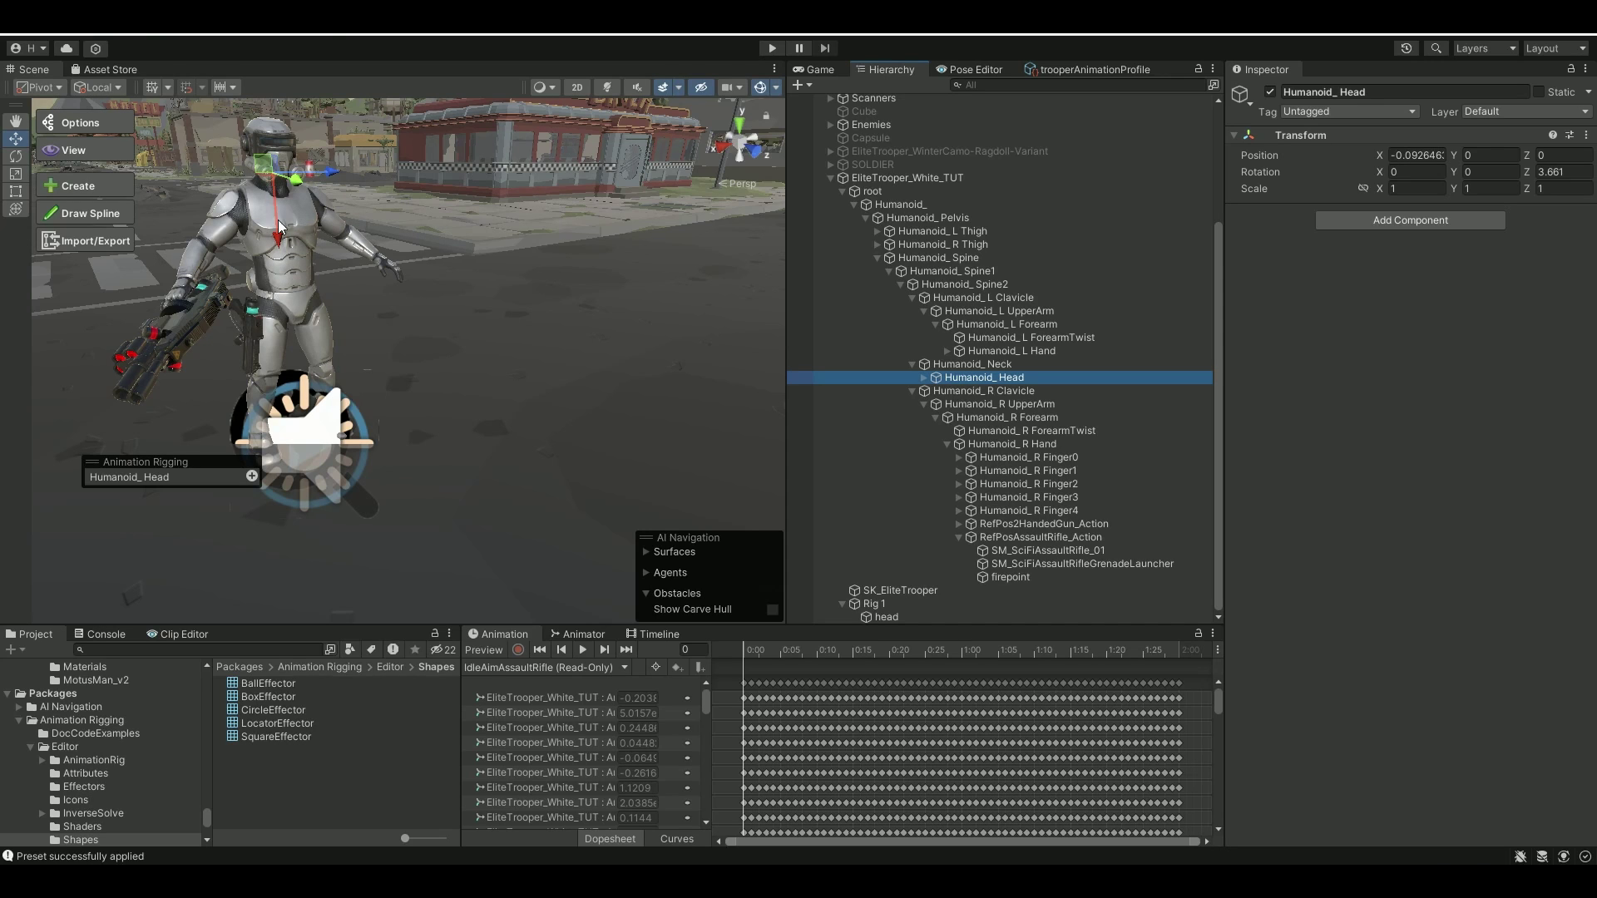
Step: Set the head aim constraint's Aim Axis to Y and Up Axis to -X
left_click(887, 617)
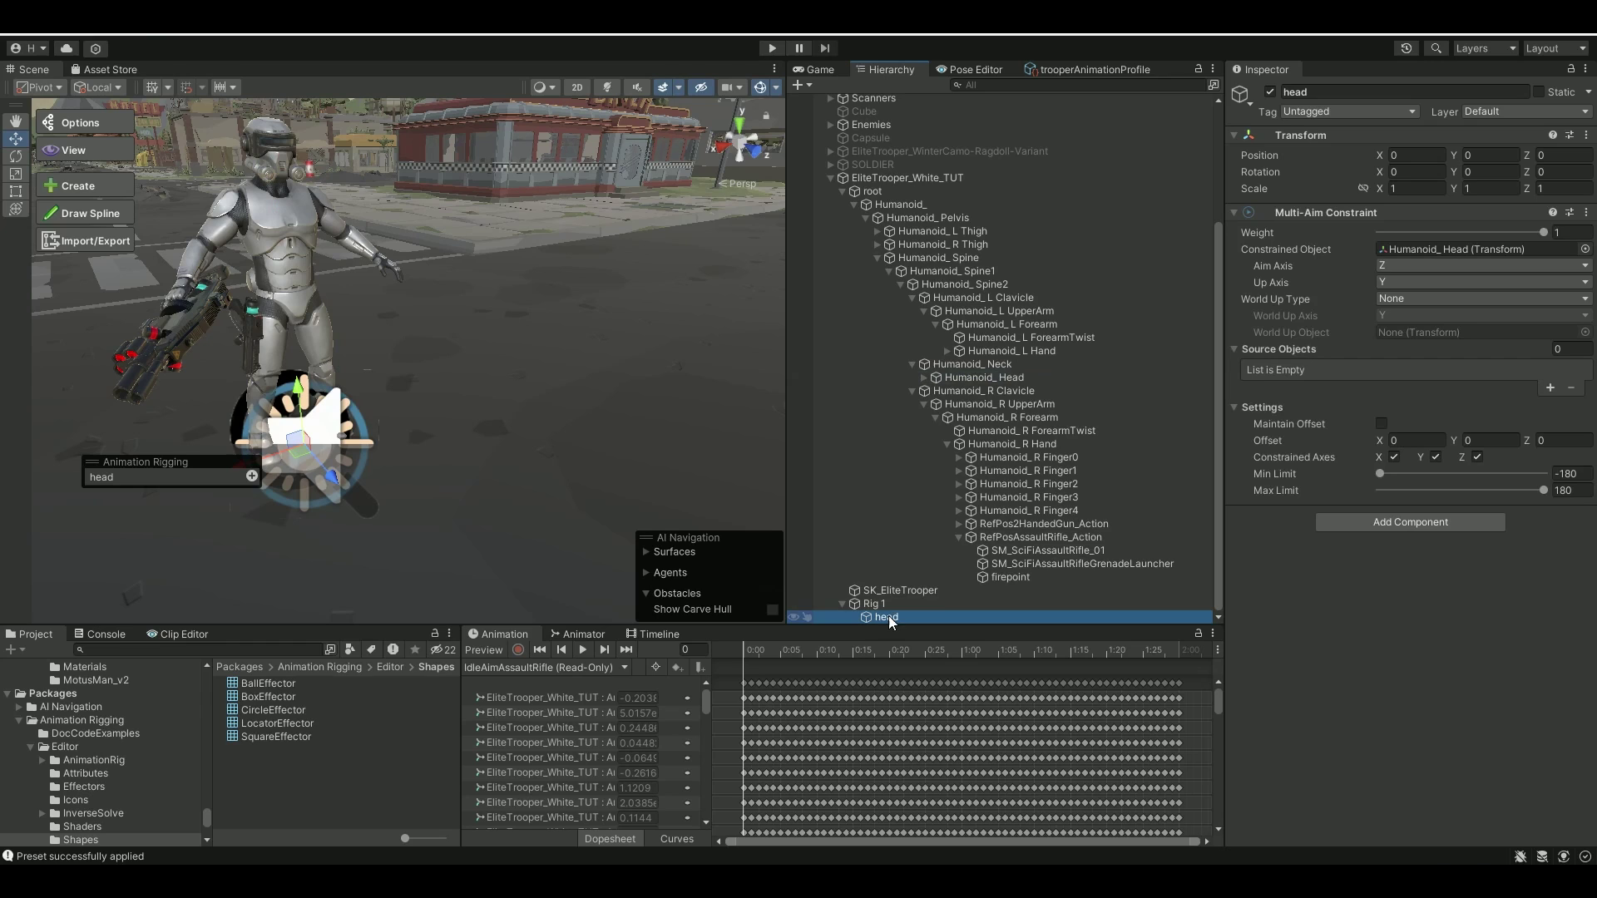
left_click(1408, 268)
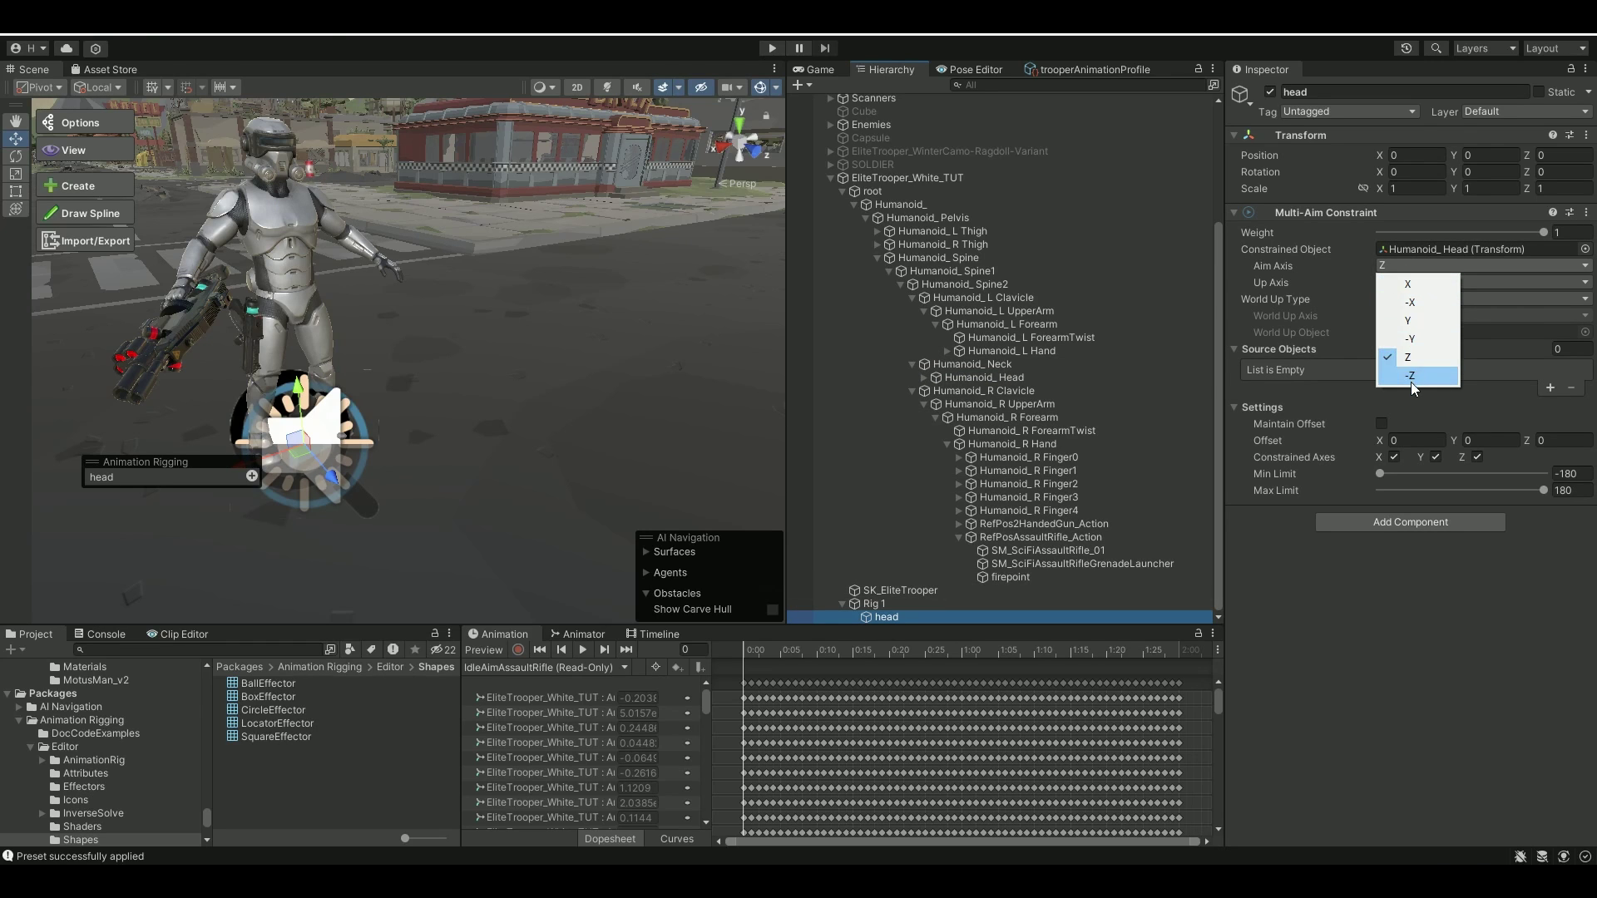
left_click(1412, 340)
left_click(1418, 265)
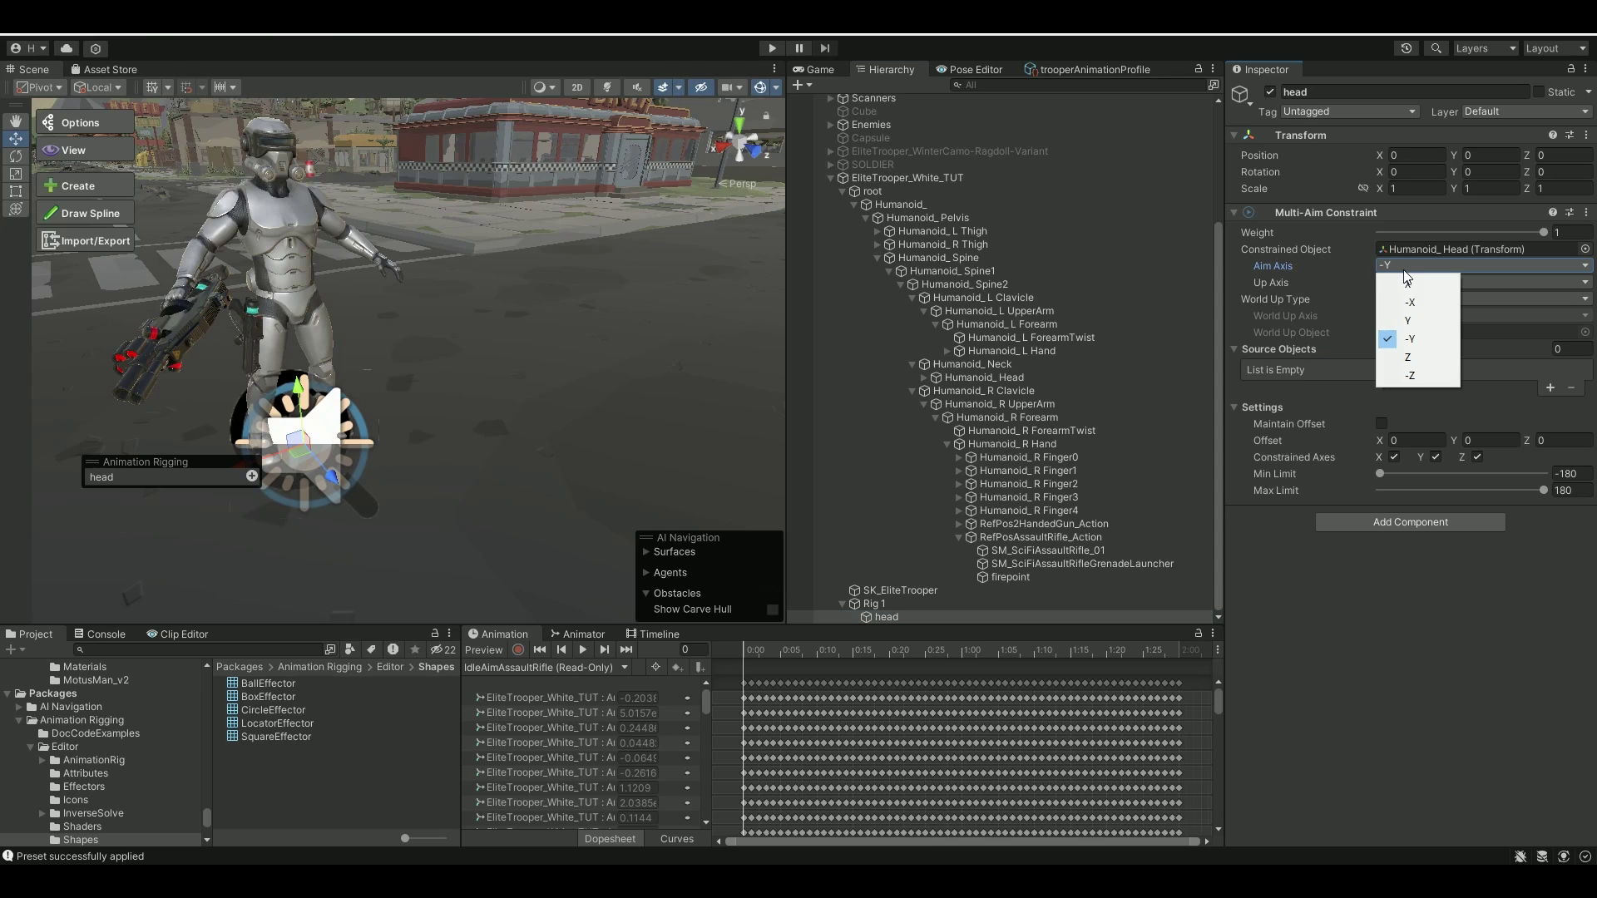
left_click(1424, 324)
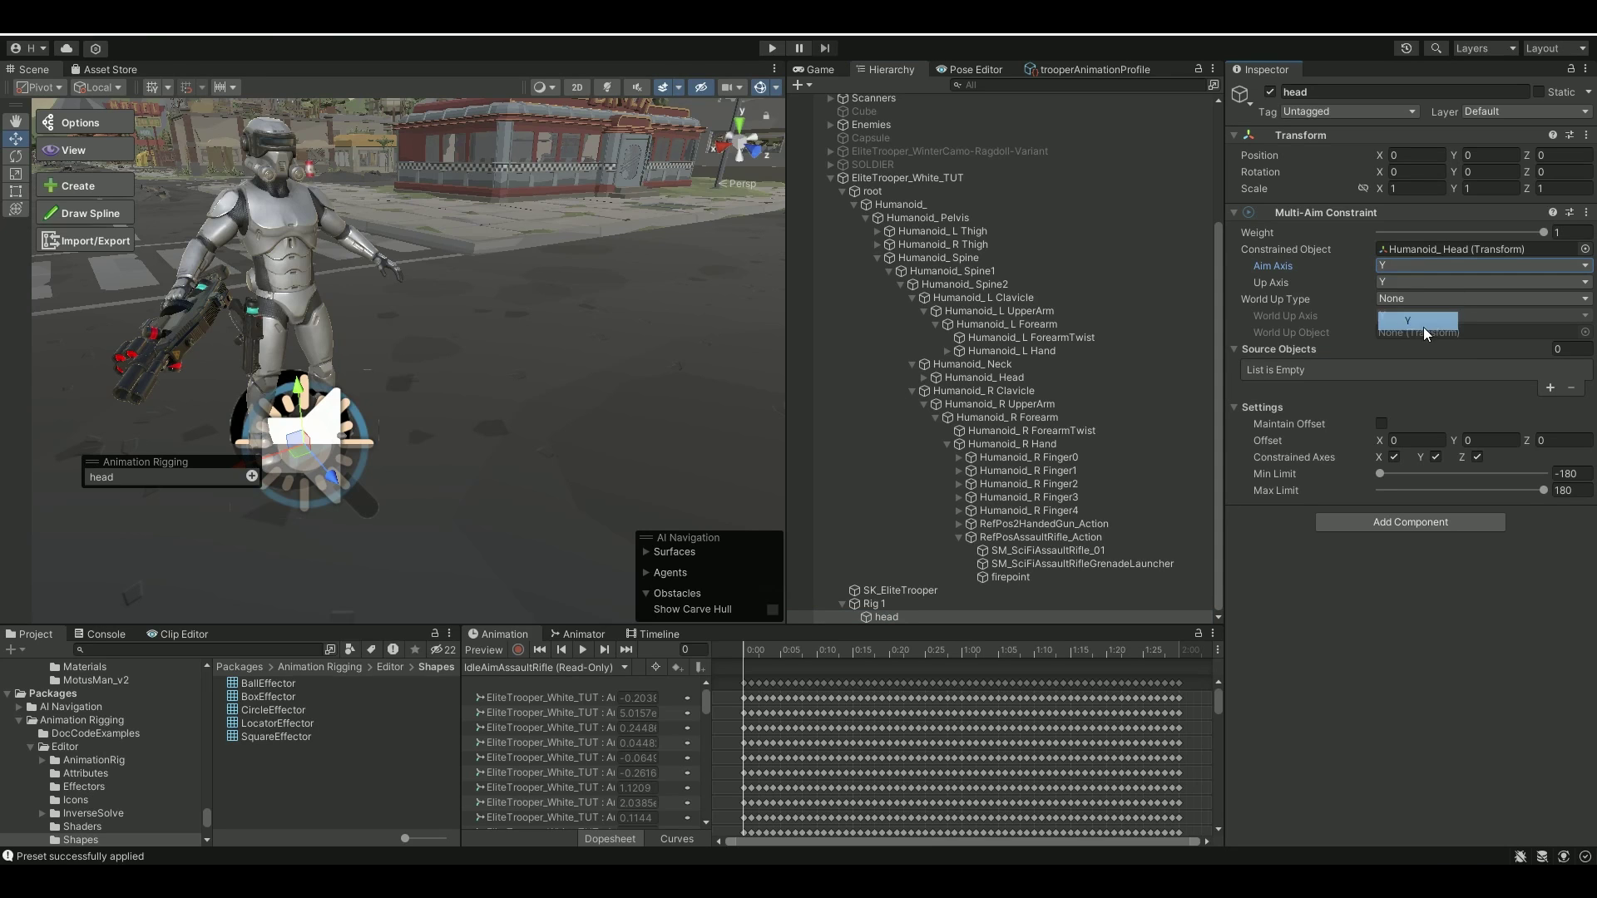
left_click(1422, 284)
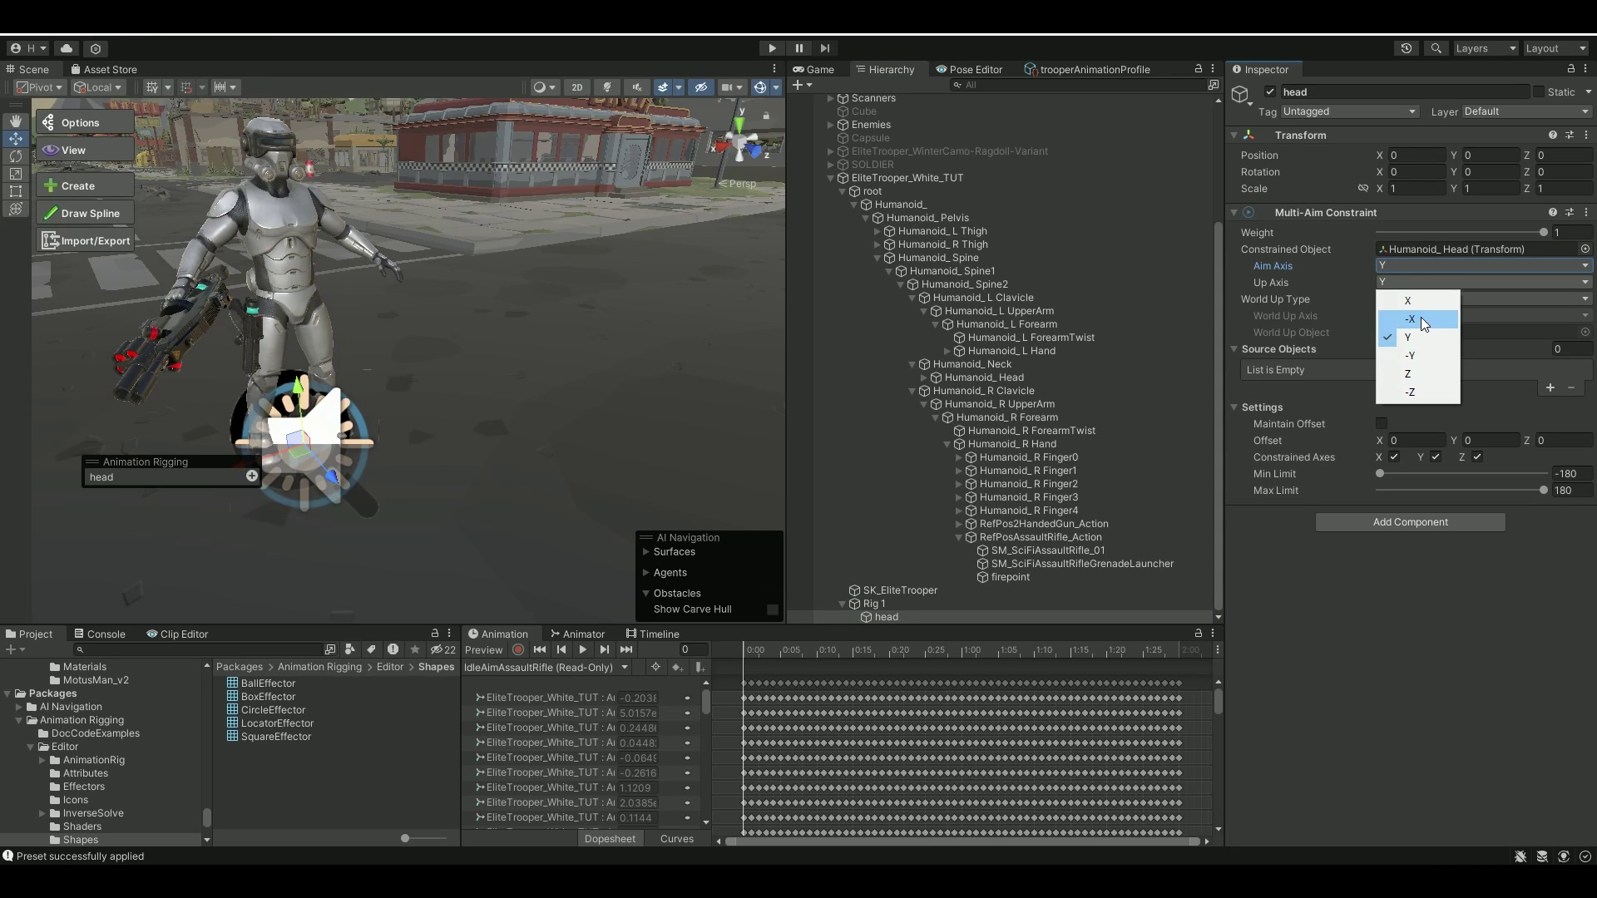
left_click(1422, 317)
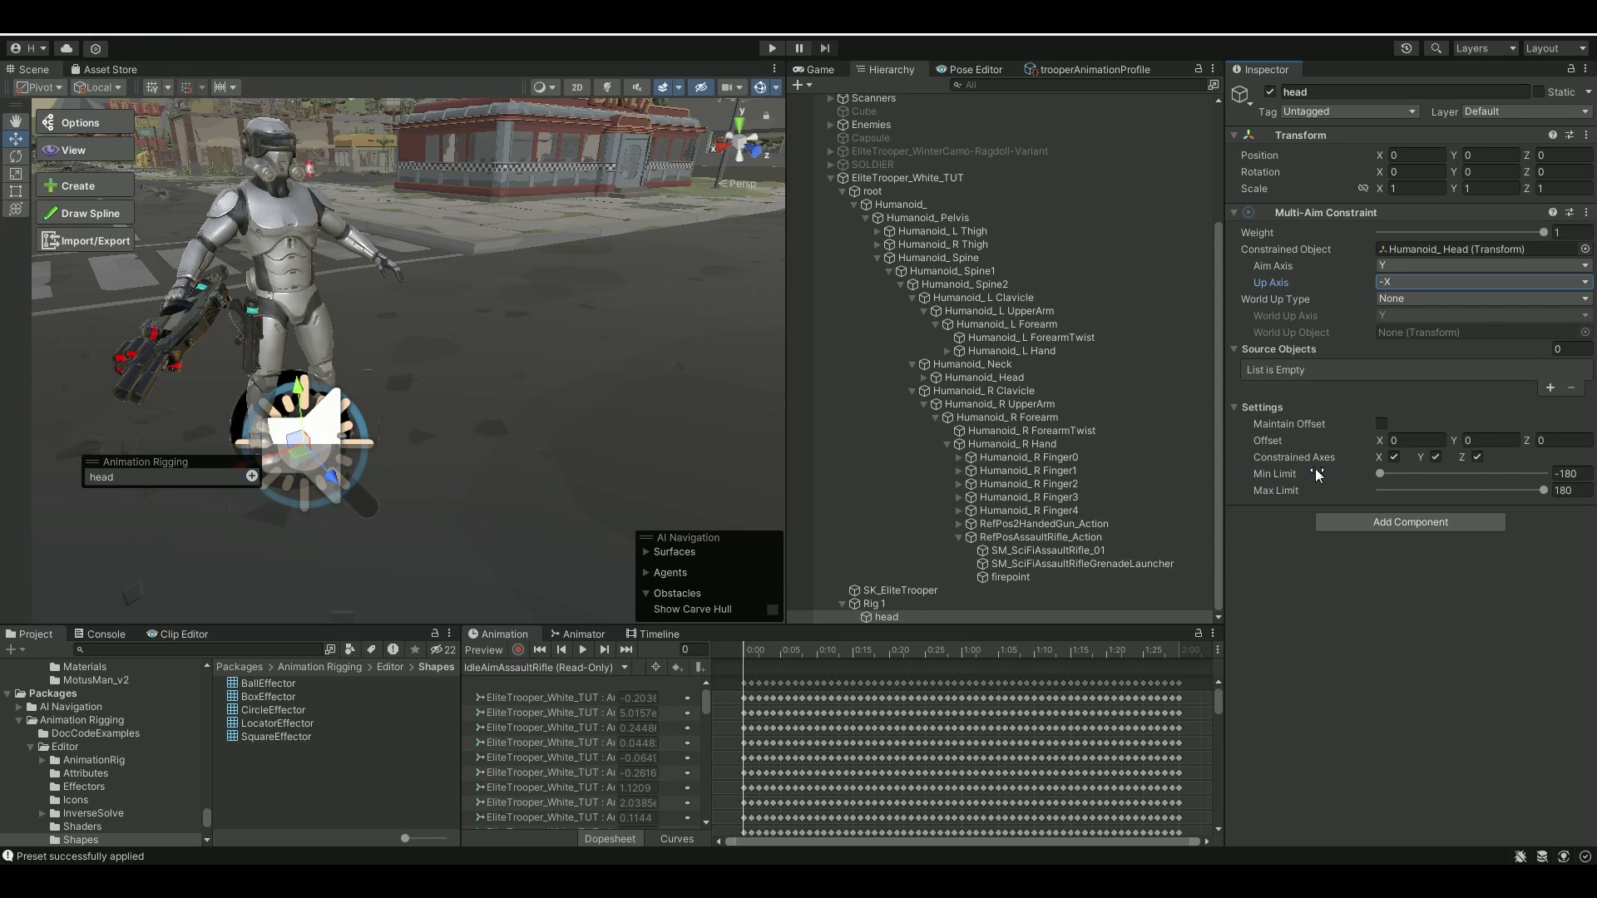
Step: Set limits to -90 and 90 and add an empty source object slot
left_click(1581, 474)
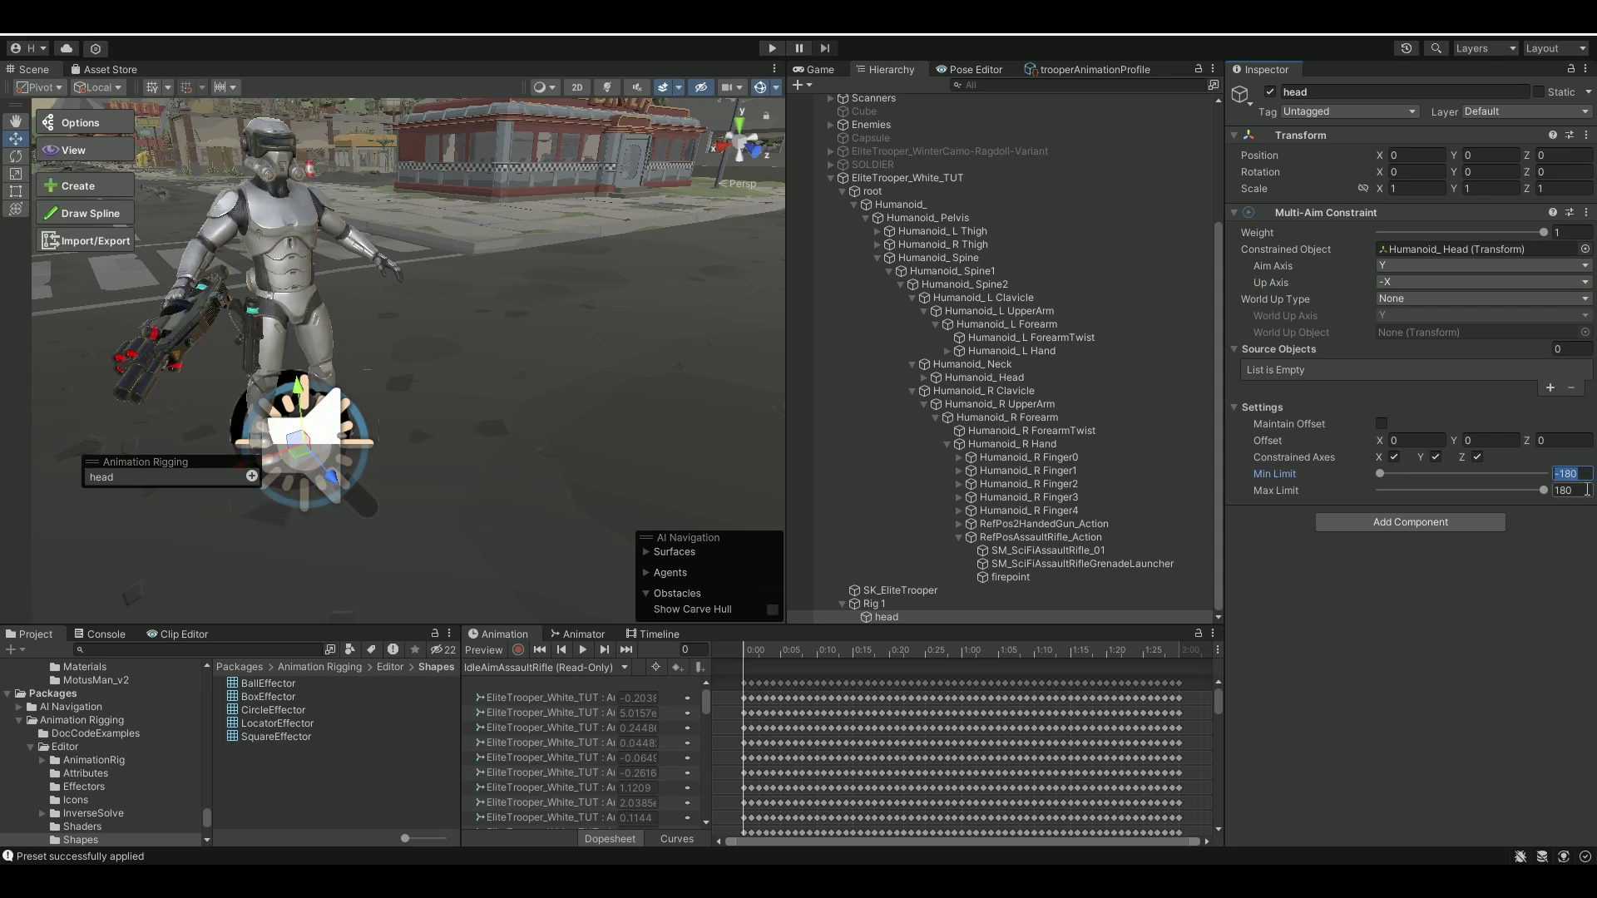
type("-90")
left_click(1574, 491)
type("90")
left_click(1545, 386)
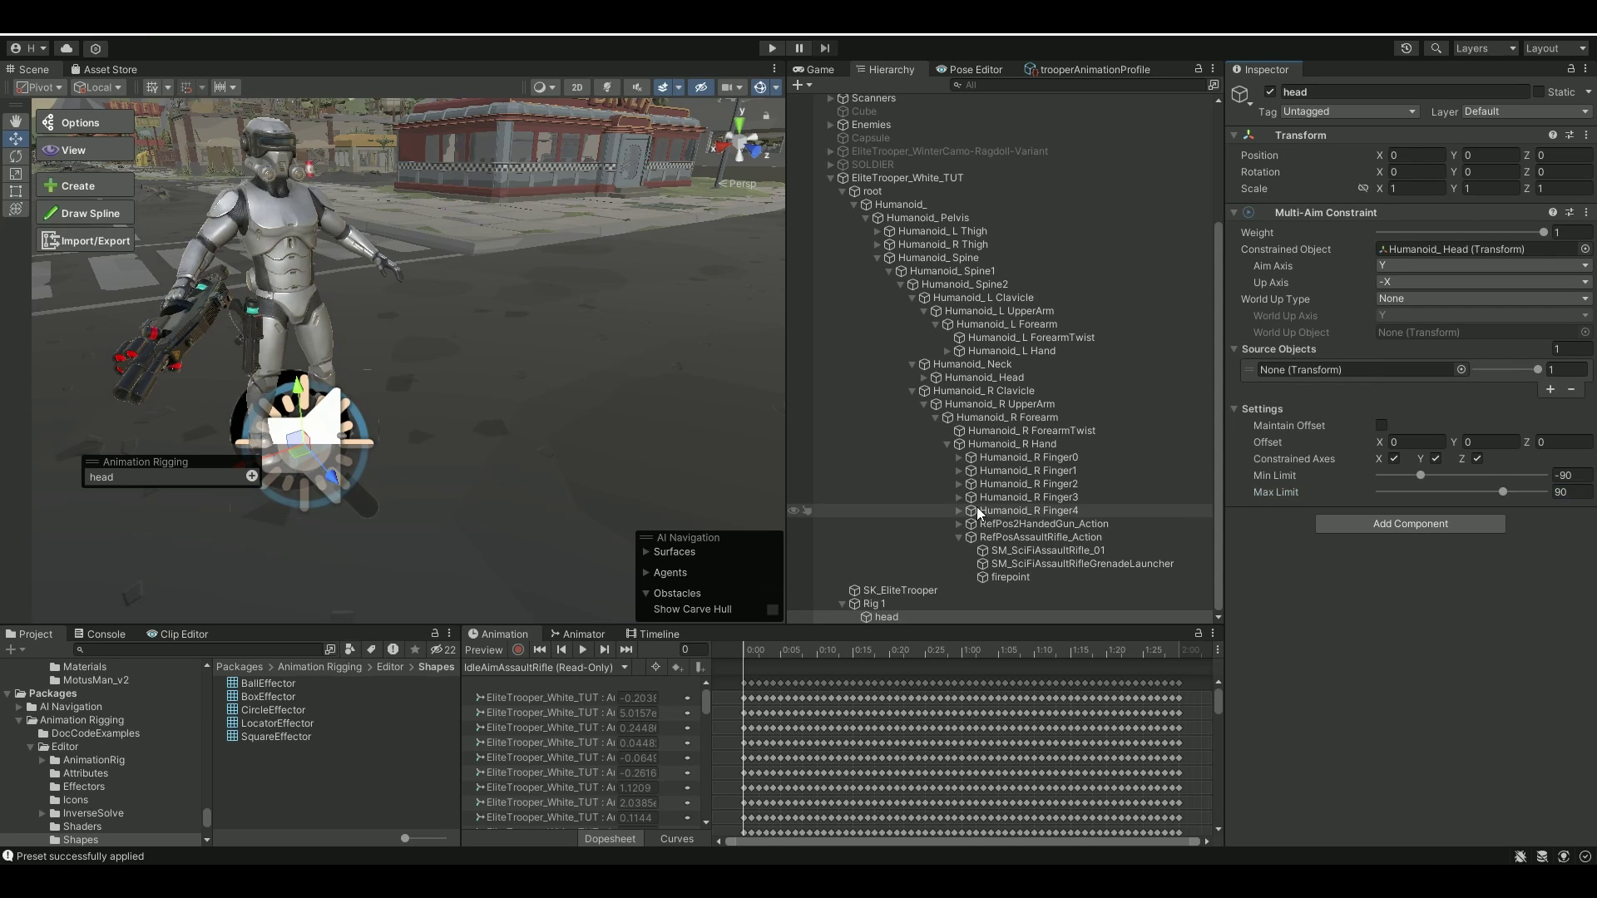
Step: Create an empty object named Target under Rig 1
right_click(896, 606)
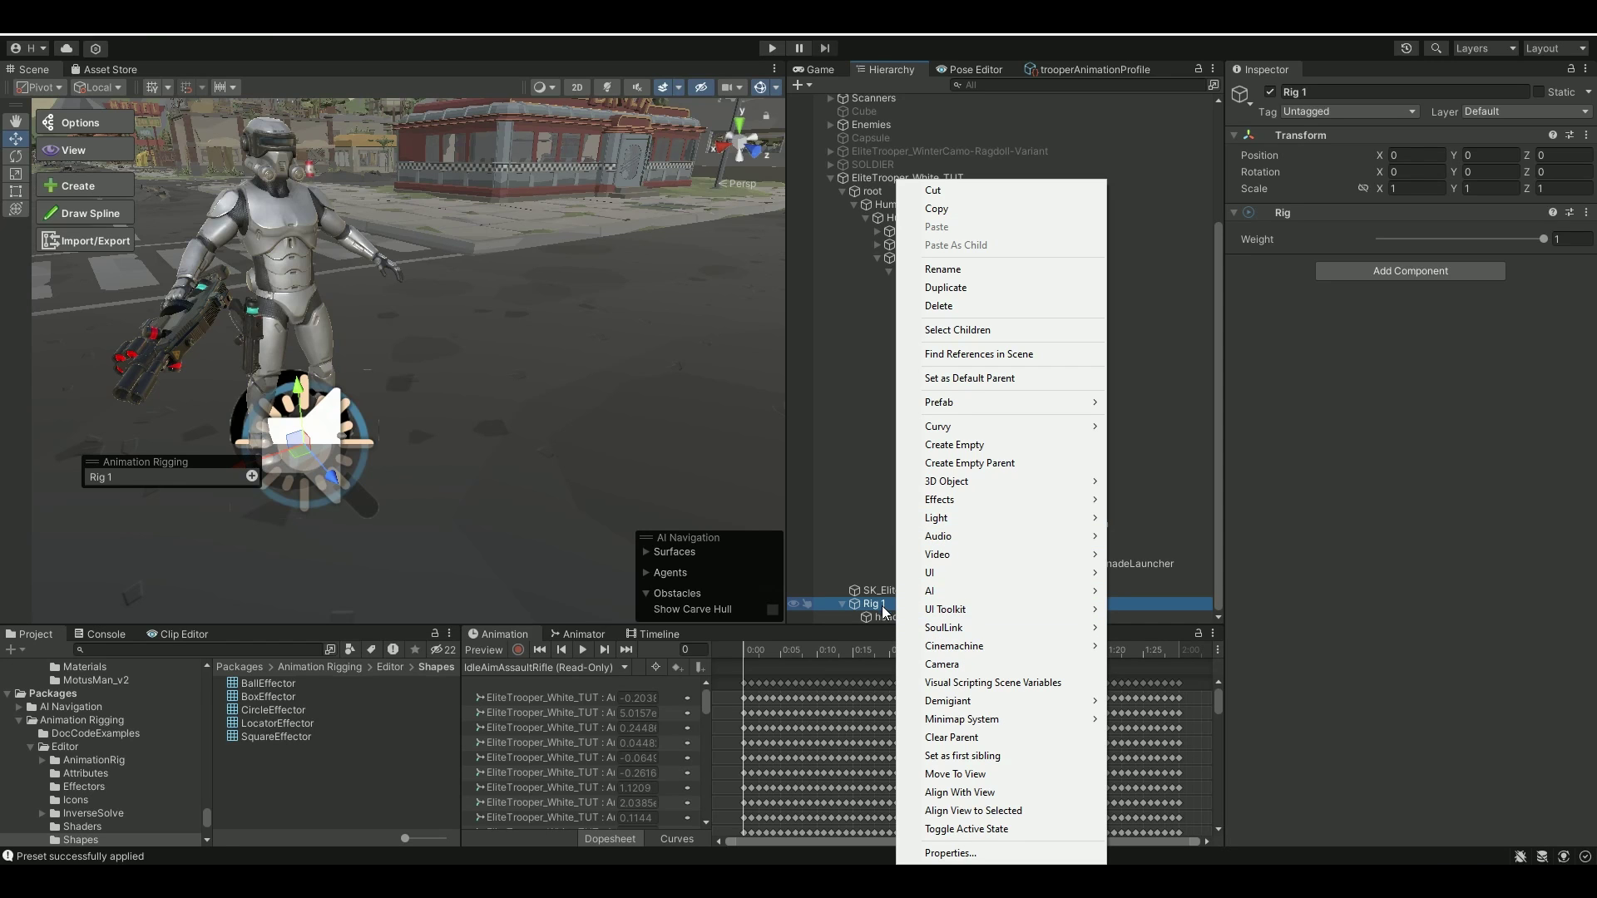
left_click(961, 446)
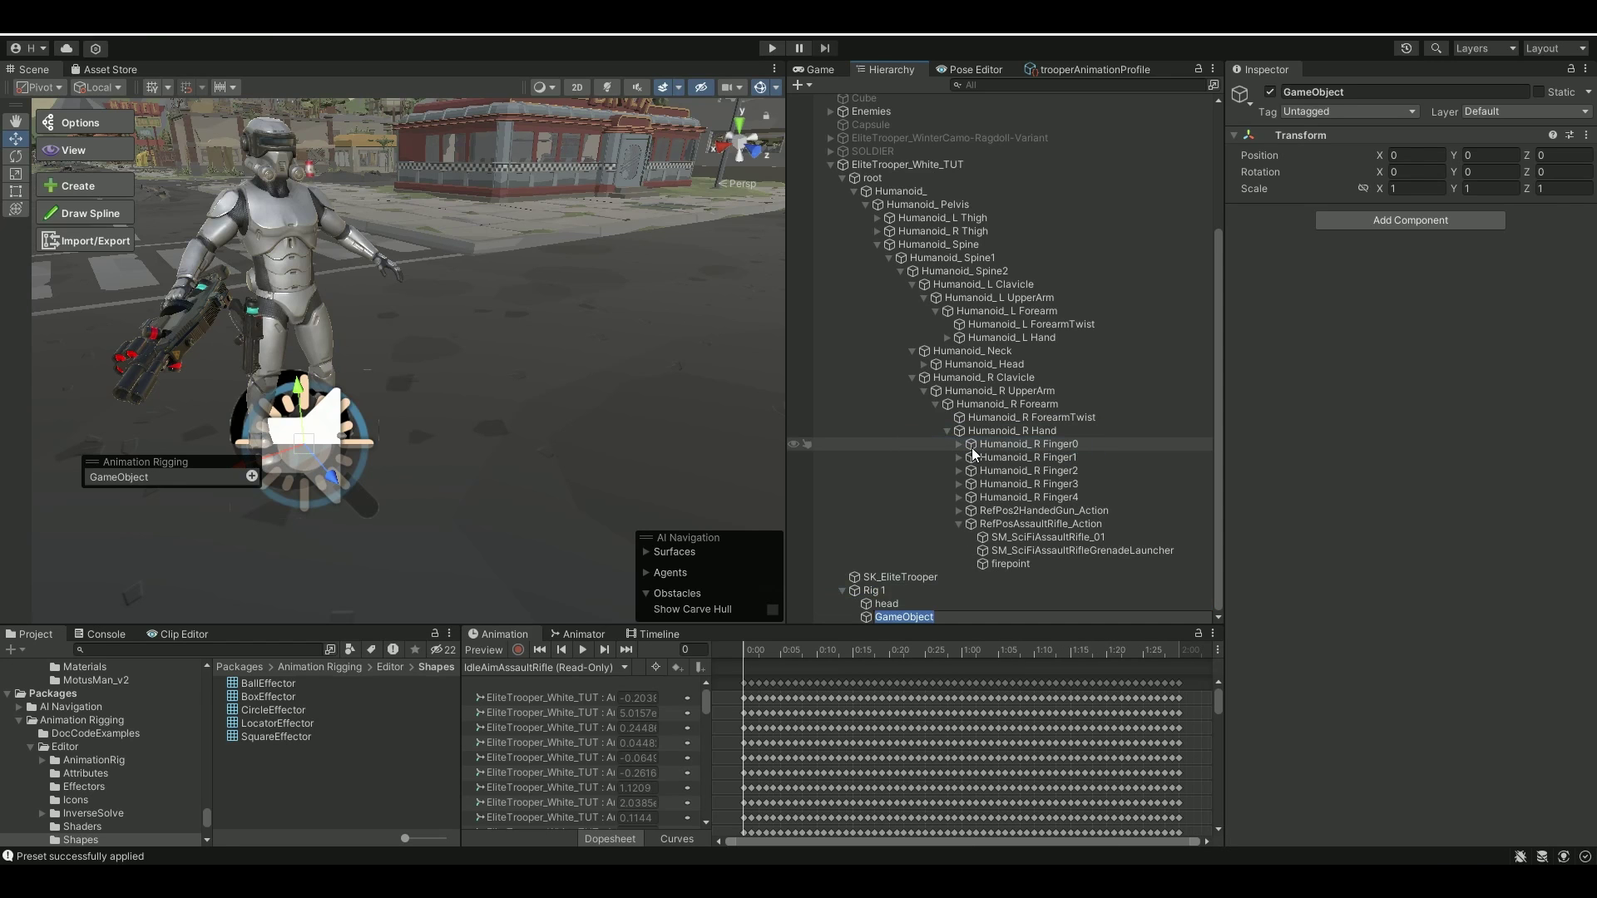
type("Target")
key("Return")
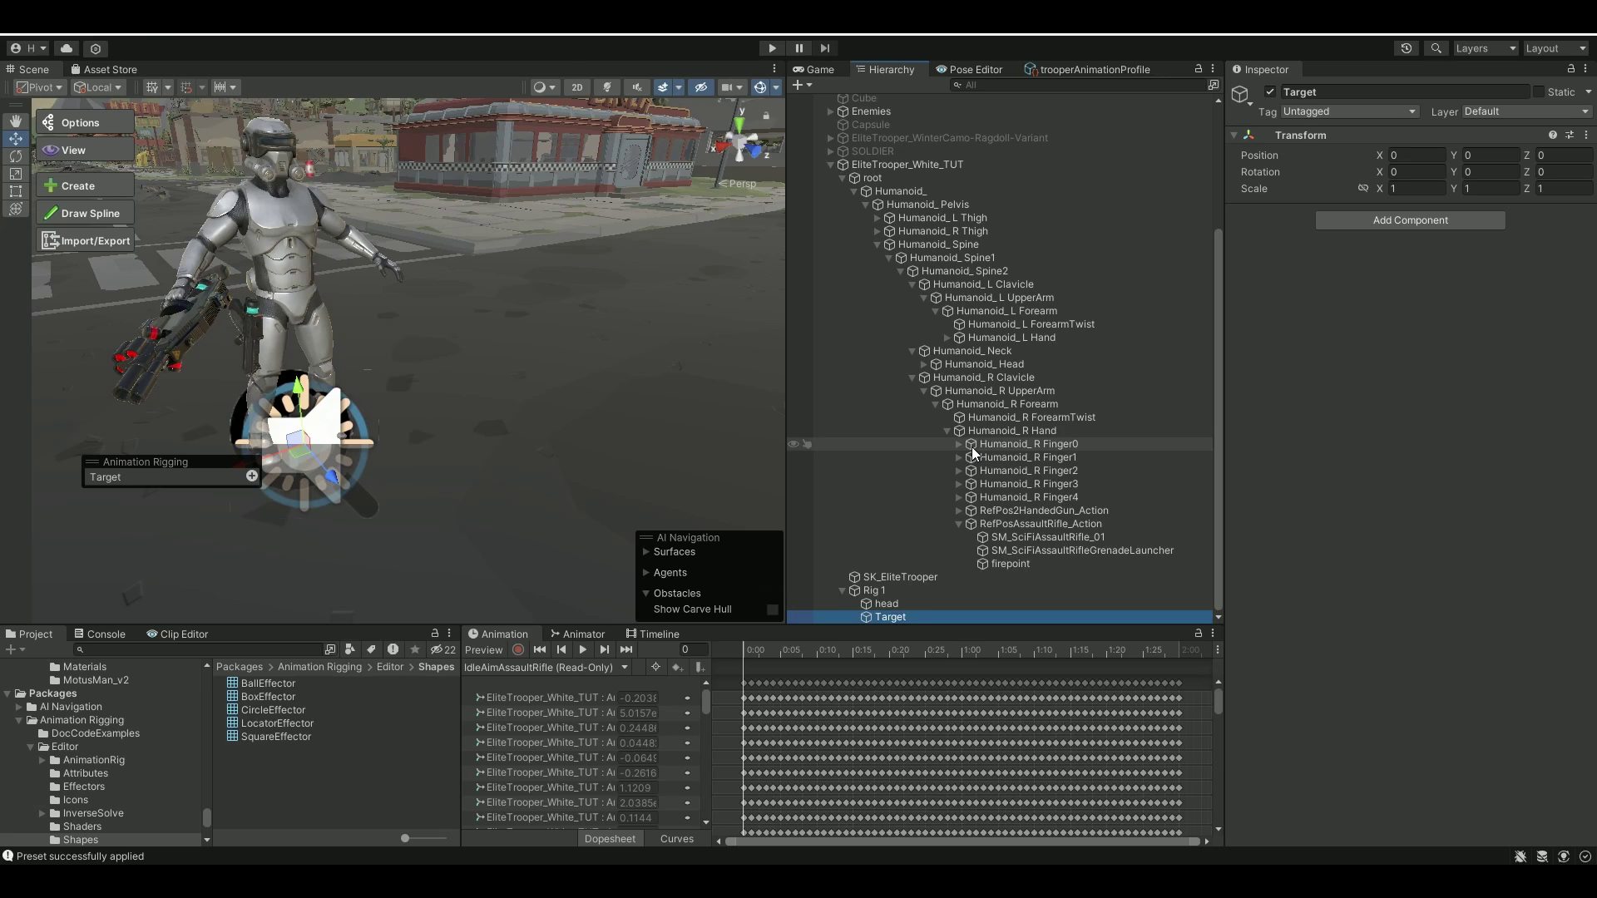
Step: Drag Target toward head's aim source, then move it to 0, 0.965, 0.997
left_click(935, 606)
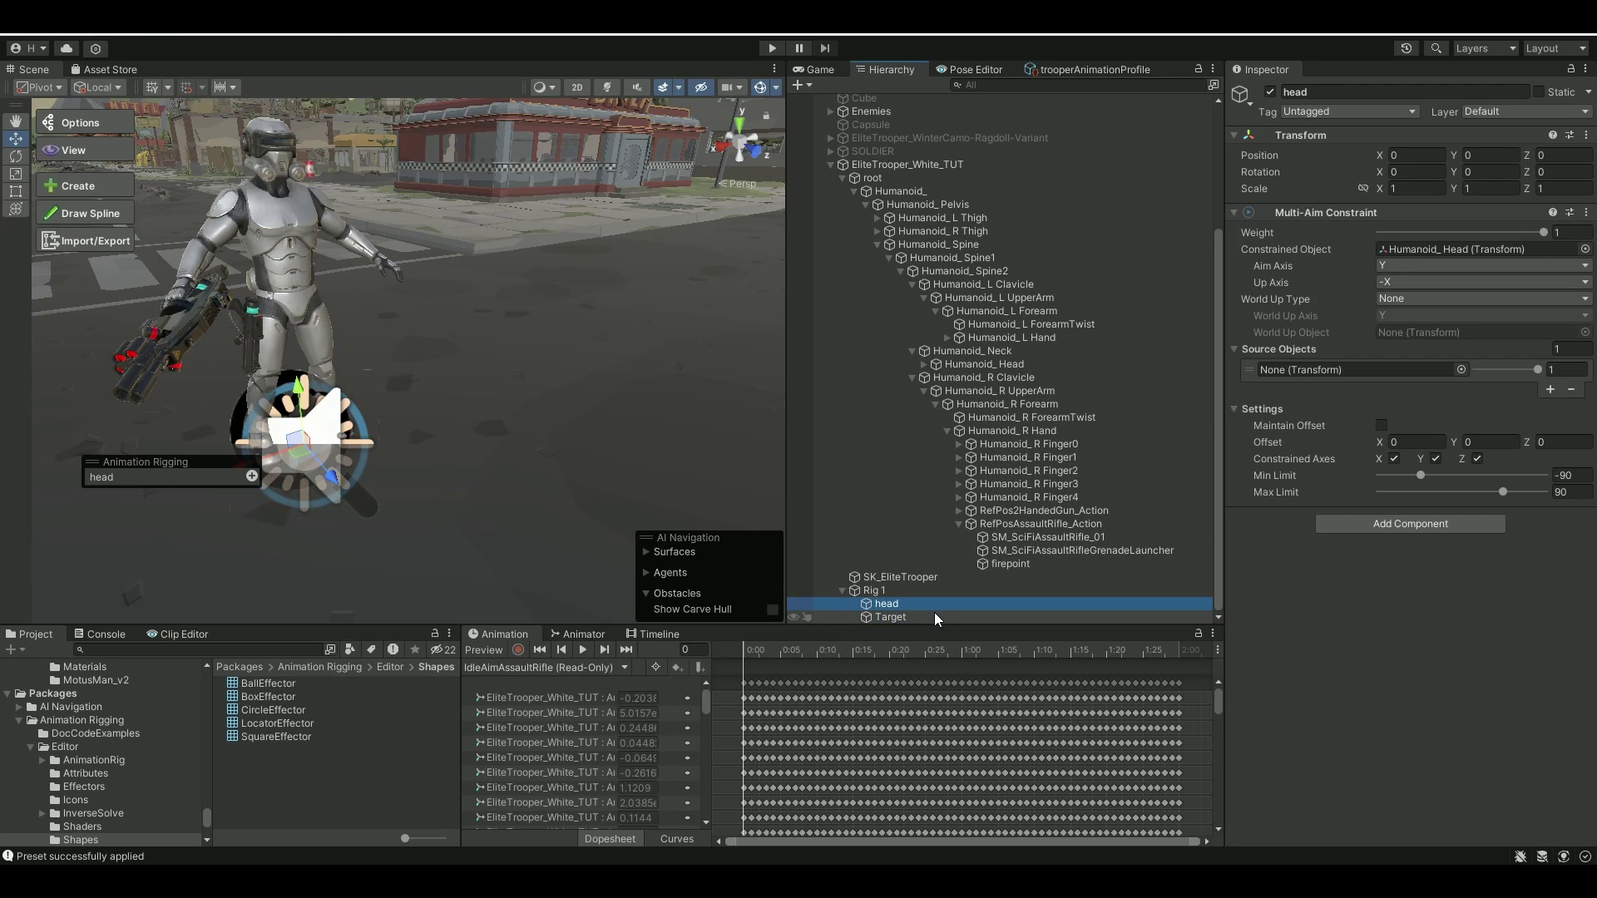
left_click_drag(935, 616, 1273, 371)
left_click(907, 616)
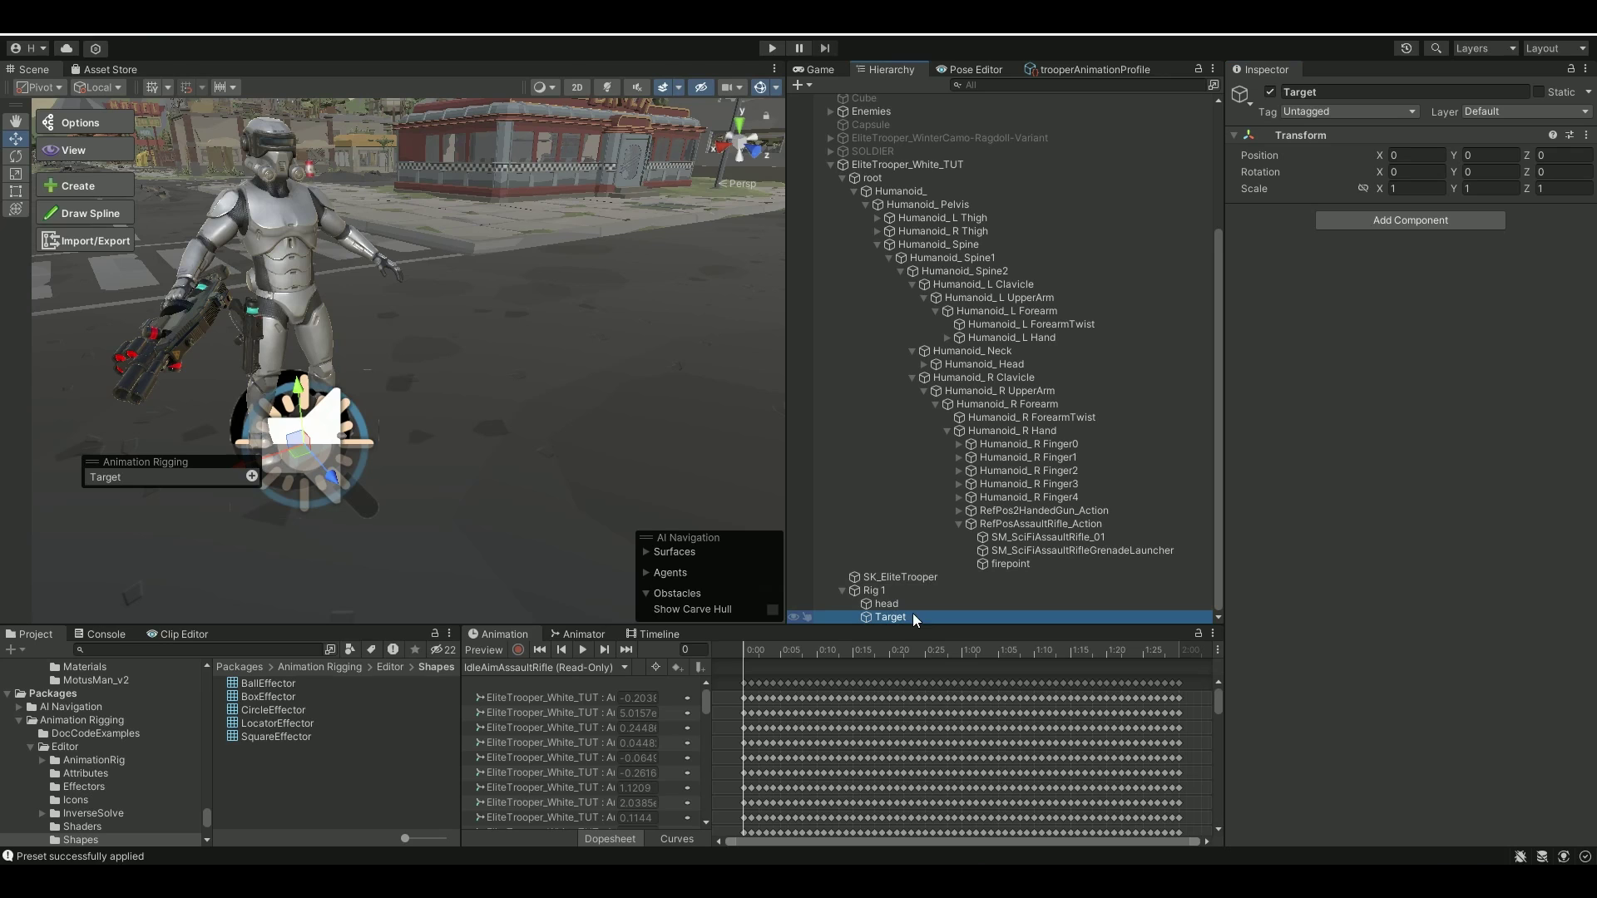
left_click_drag(329, 484, 419, 543)
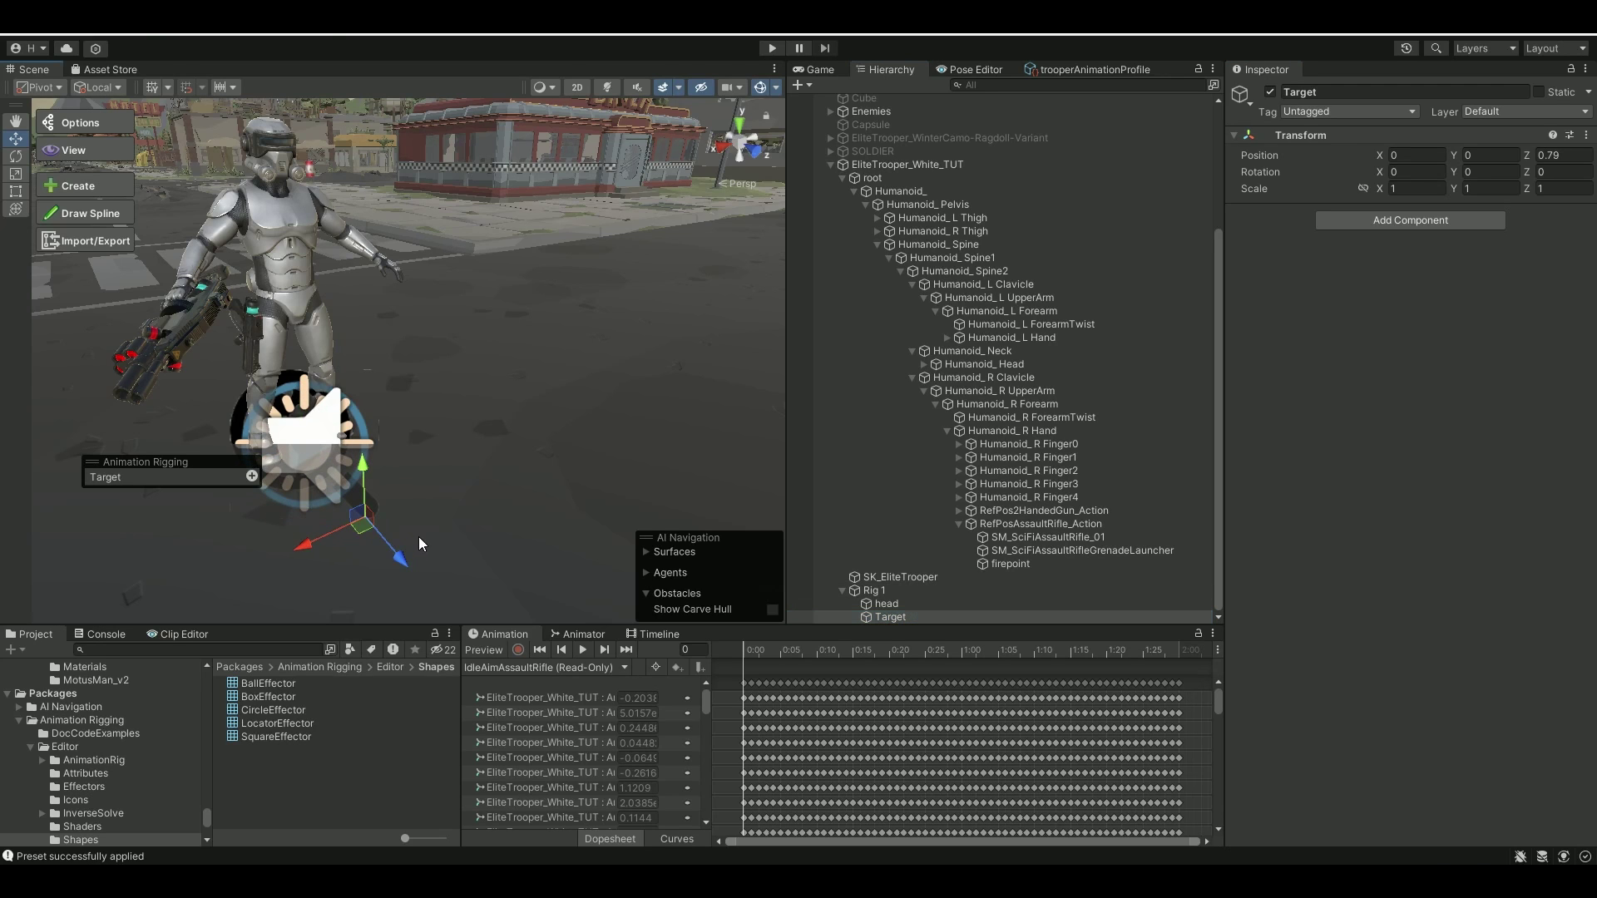
left_click_drag(374, 486, 380, 434)
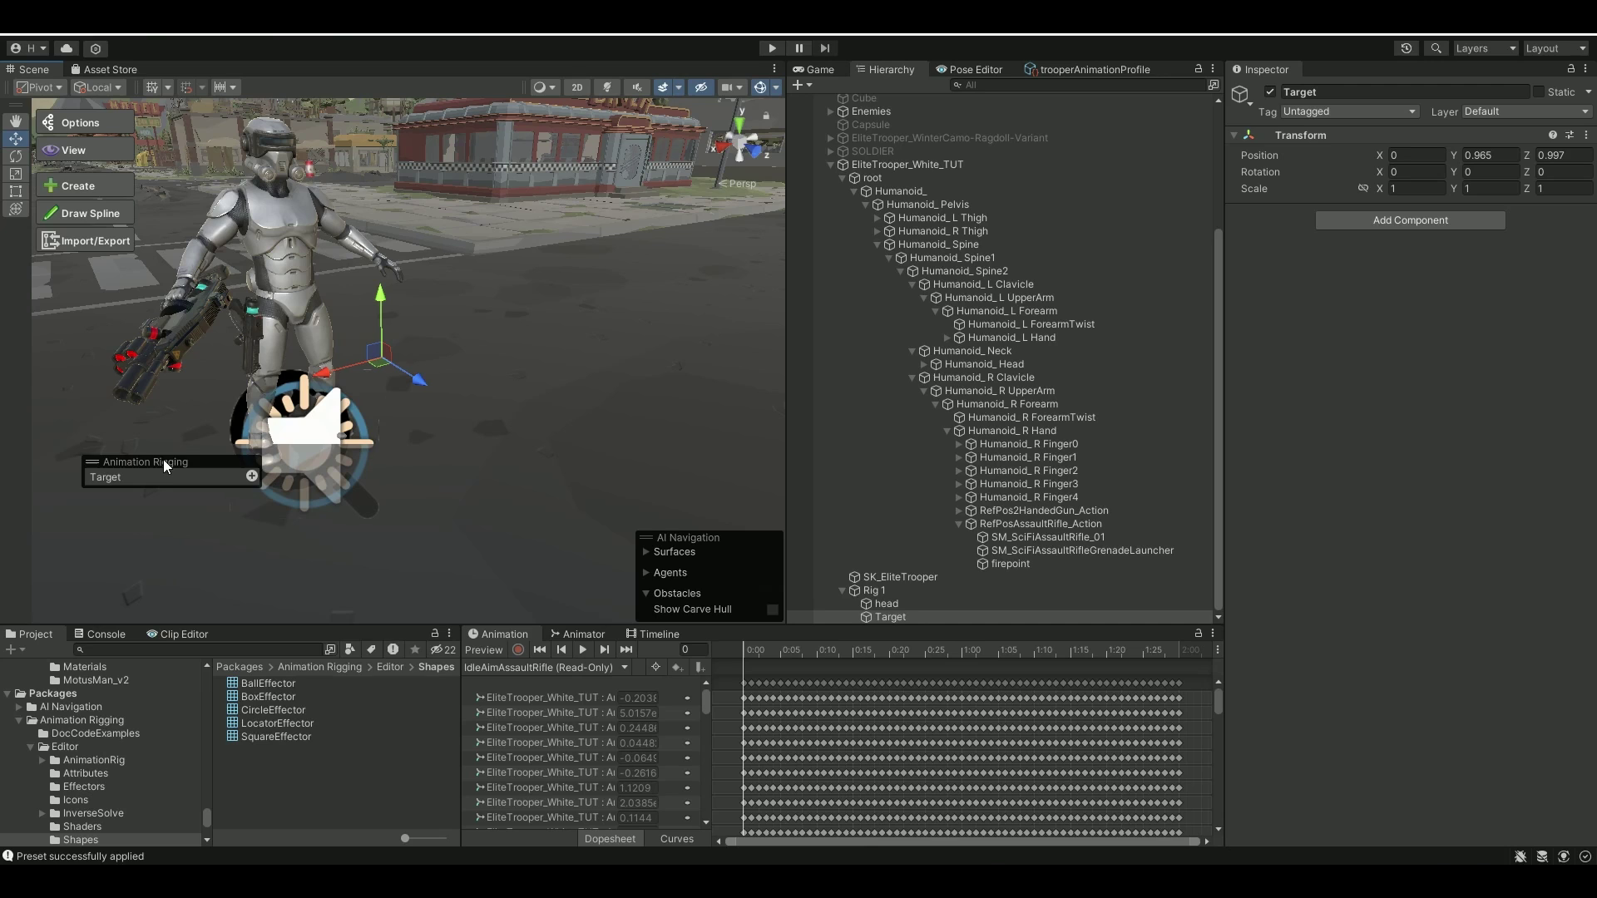
left_click_drag(163, 459, 147, 497)
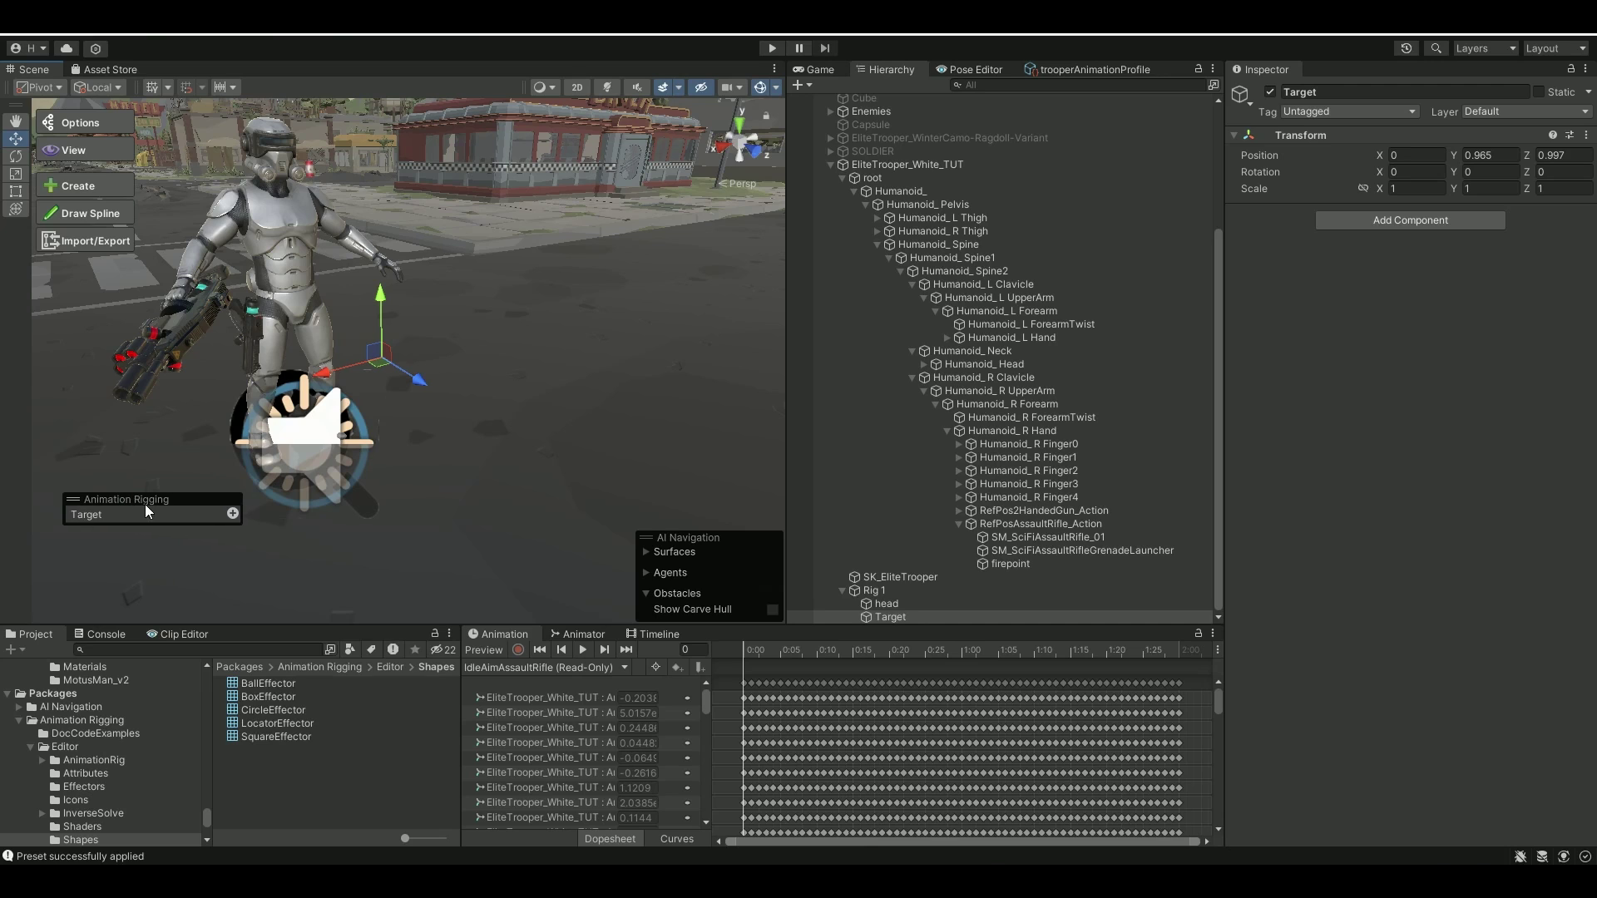
Step: Give Target a BallEffector shape and place it at 0.202, 1.452, 1.591
left_click(237, 513)
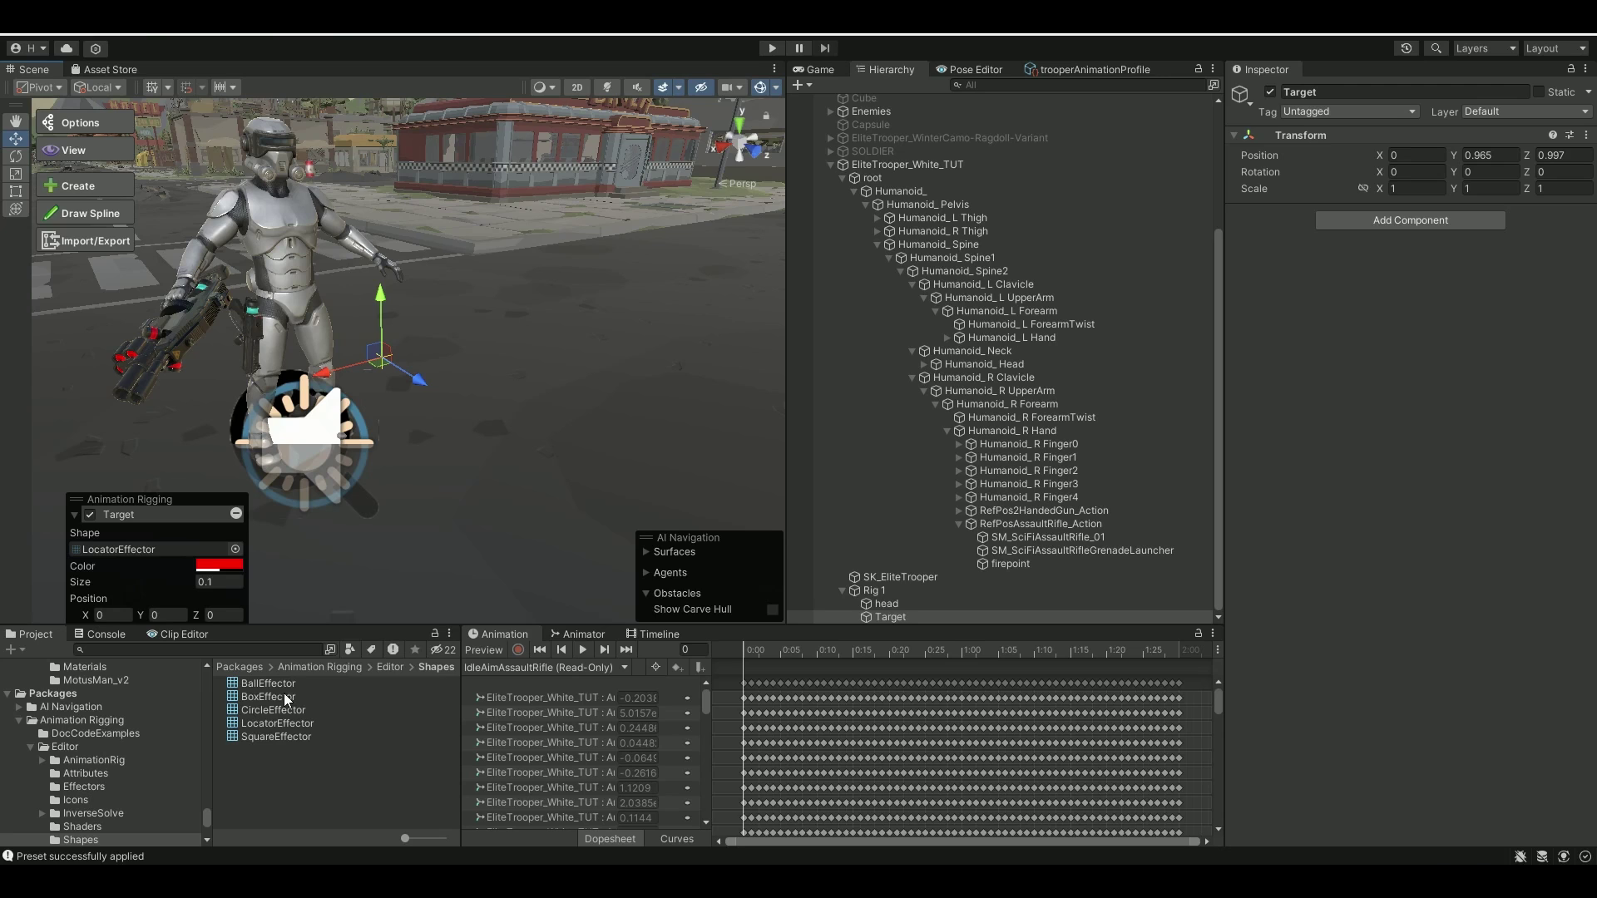
left_click_drag(278, 683, 125, 547)
left_click_drag(411, 384, 514, 447)
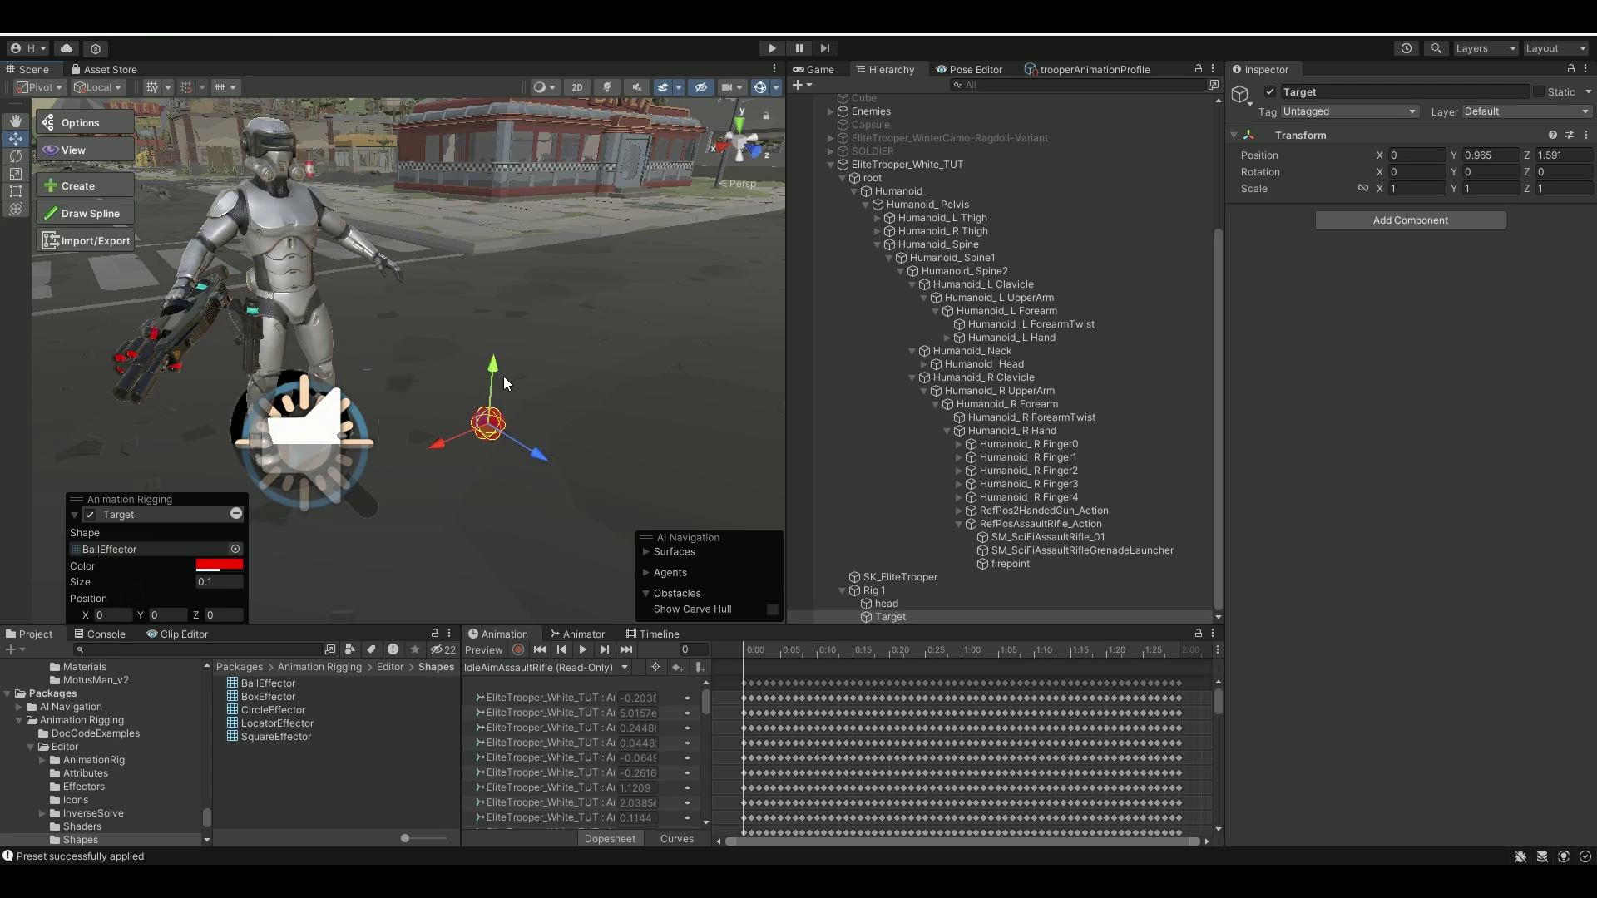
left_click_drag(502, 376, 556, 208)
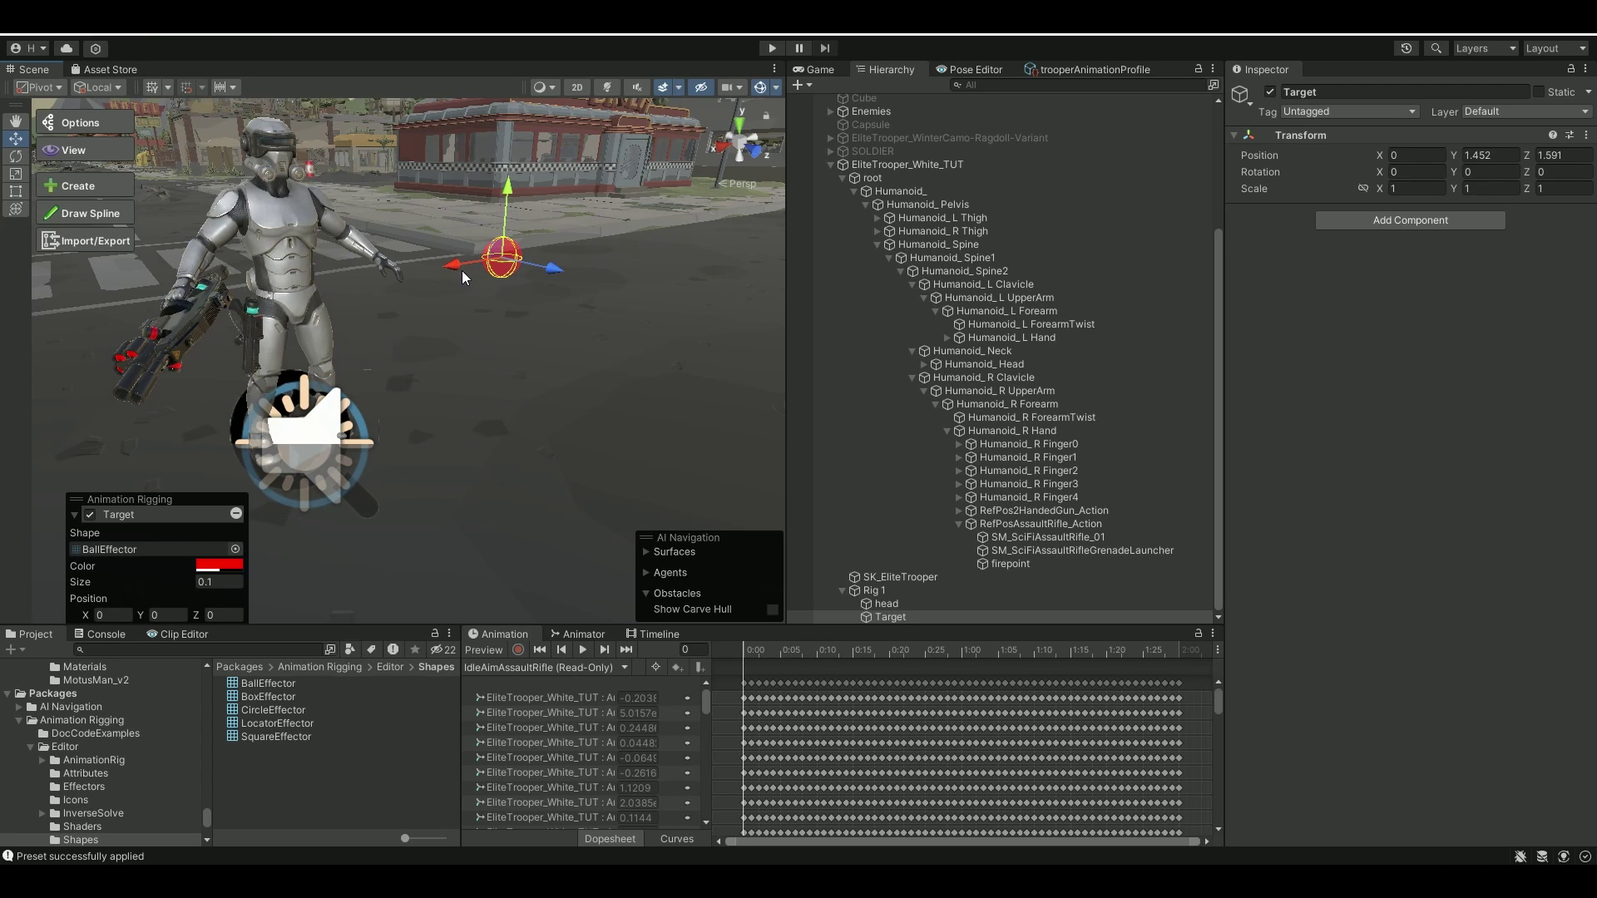
left_click_drag(462, 271, 391, 288)
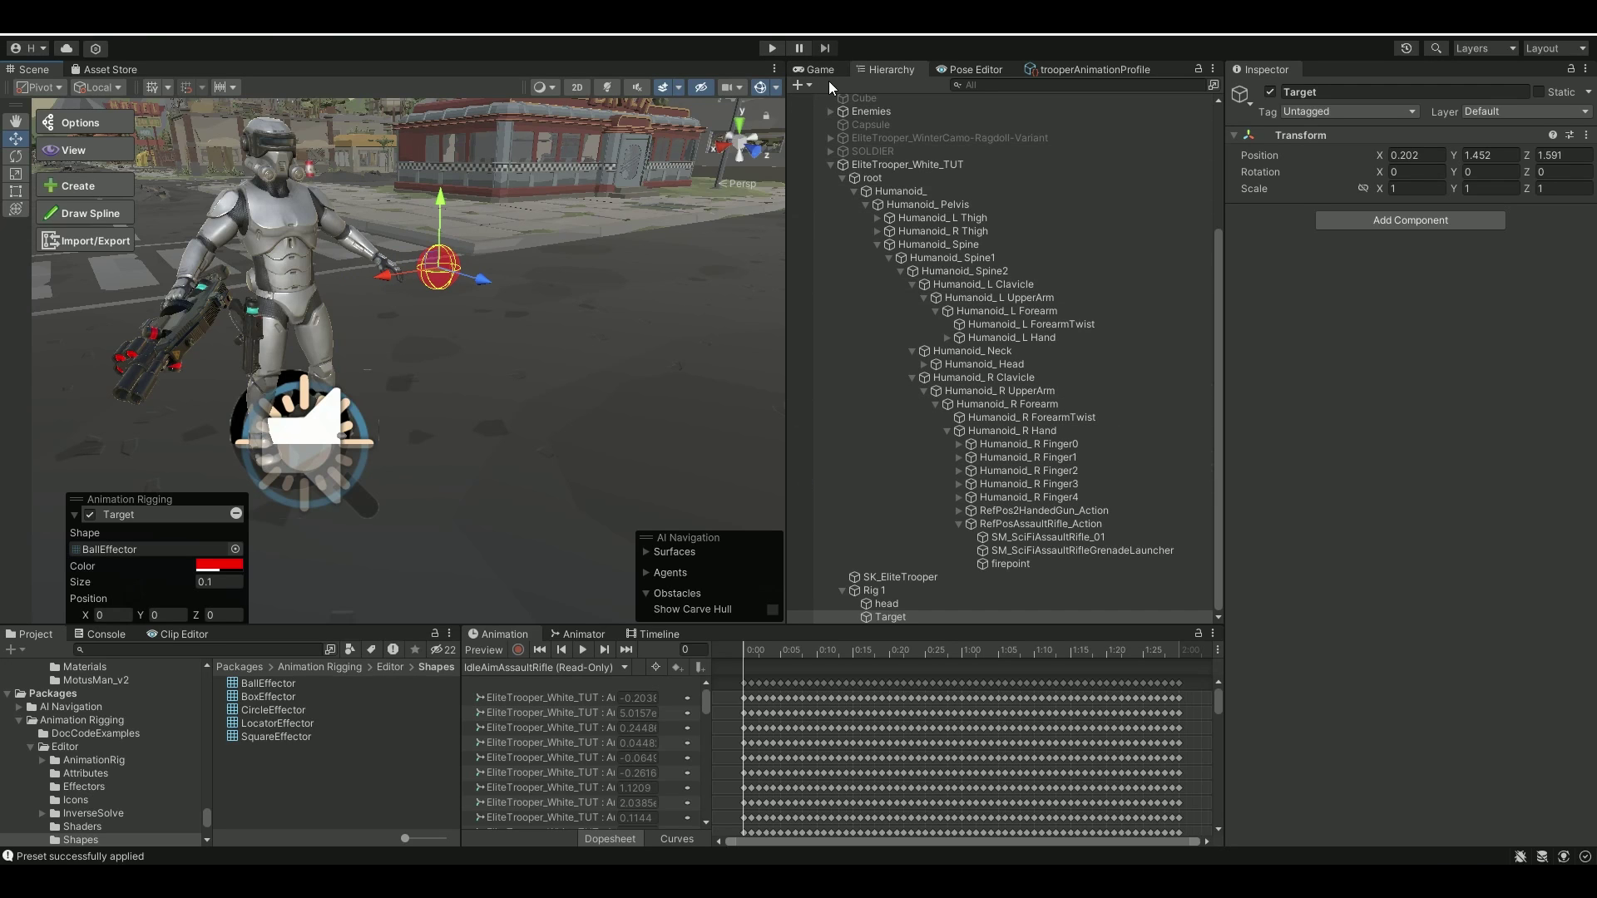
left_click(461, 38)
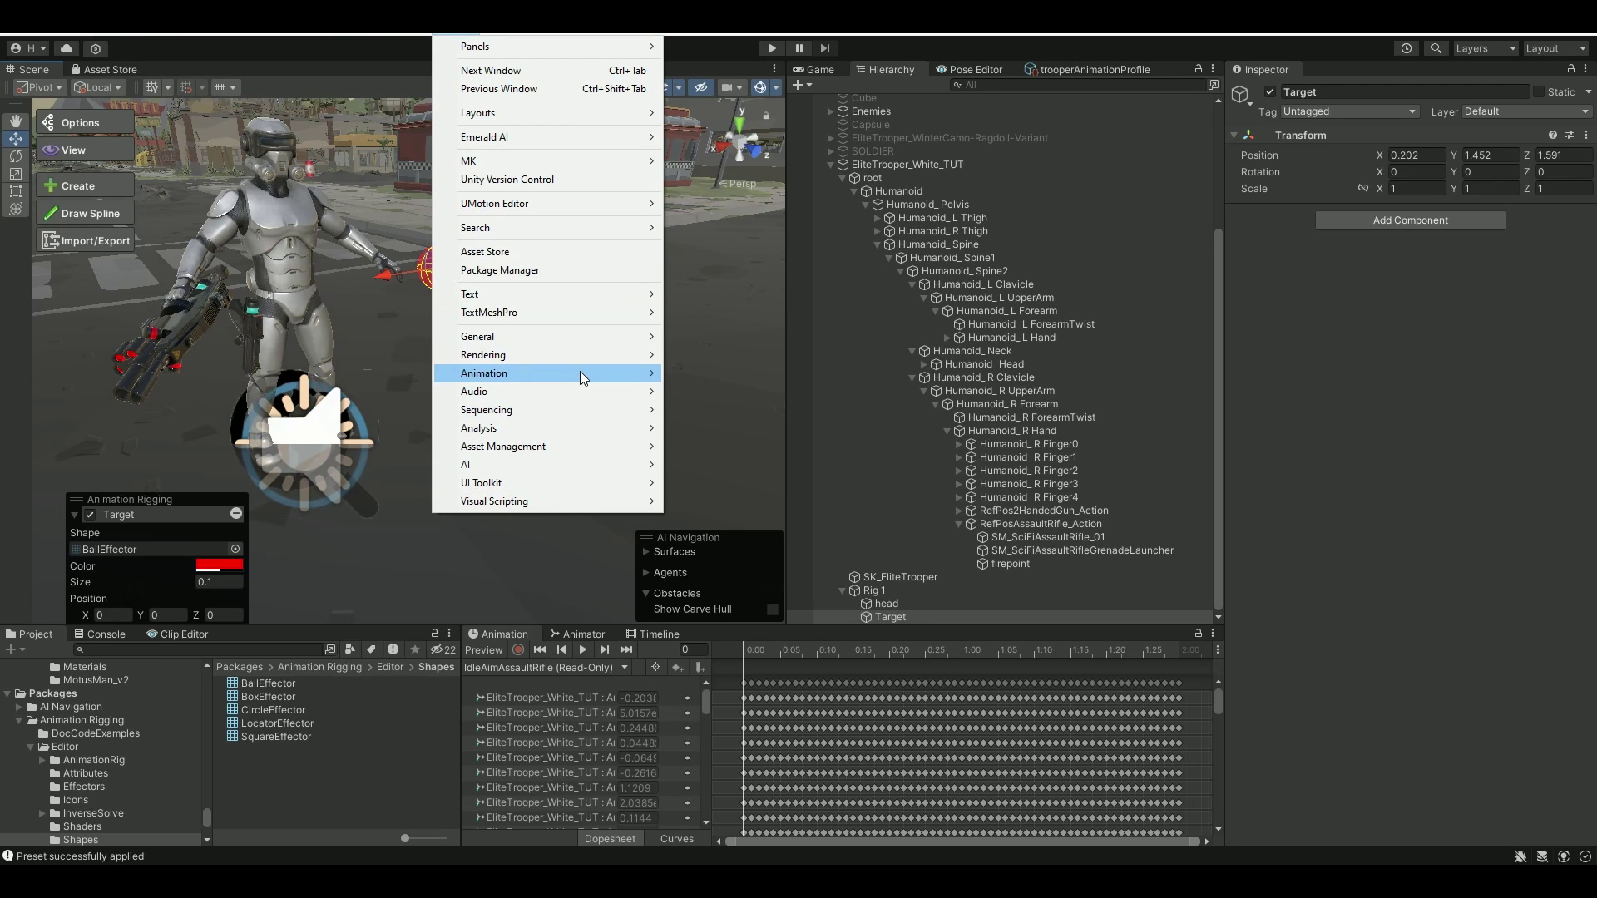
mouse_move(581, 371)
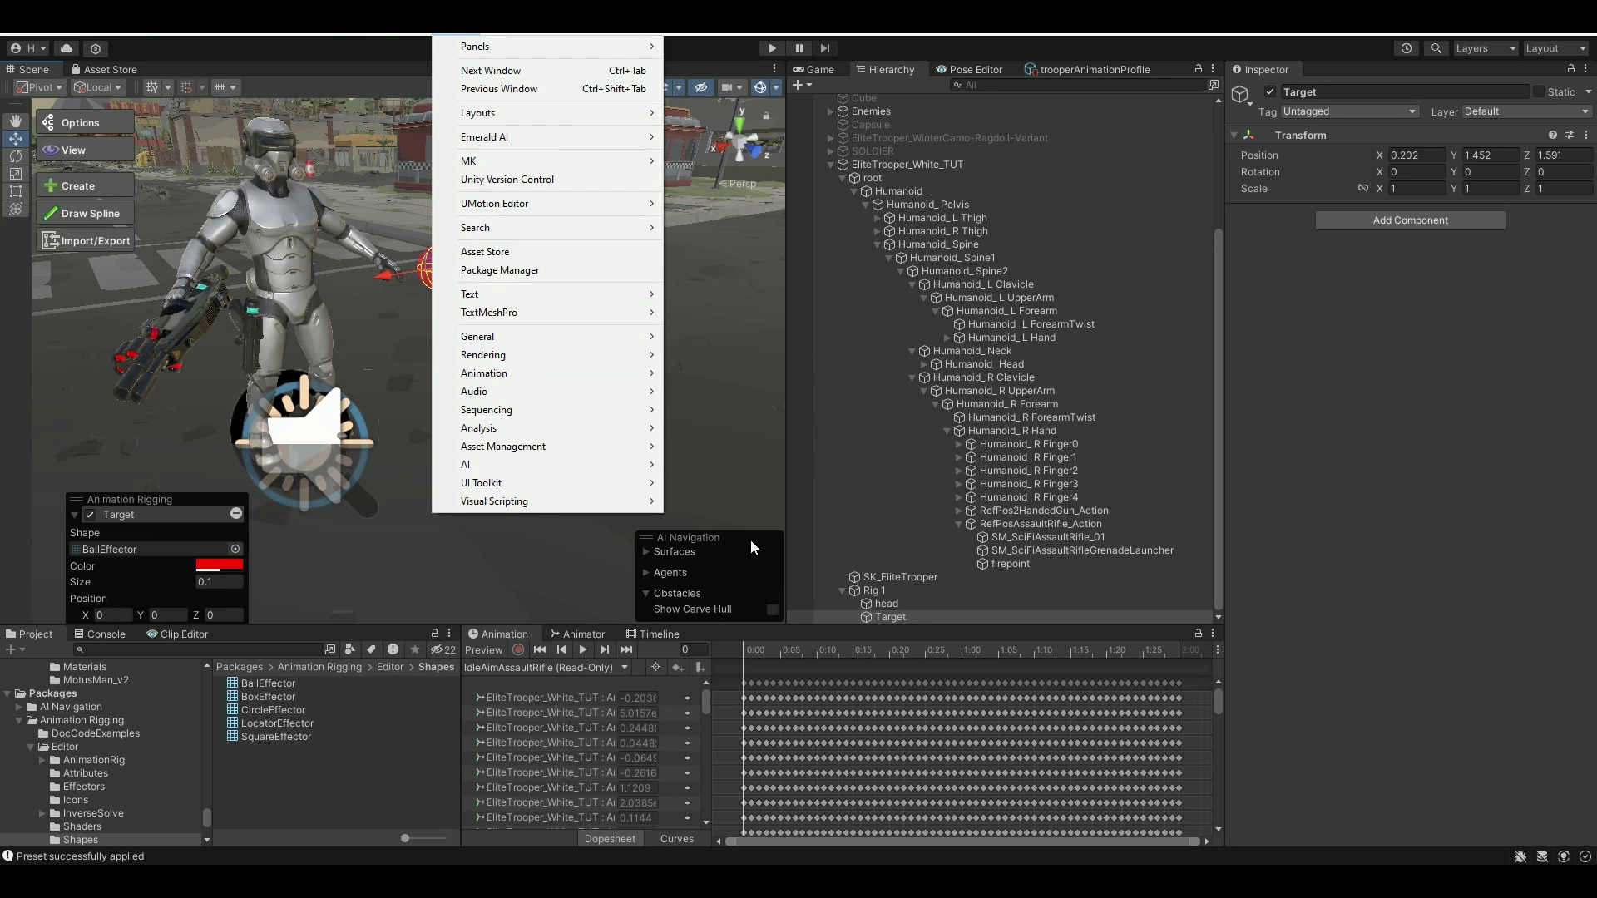
left_click(505, 666)
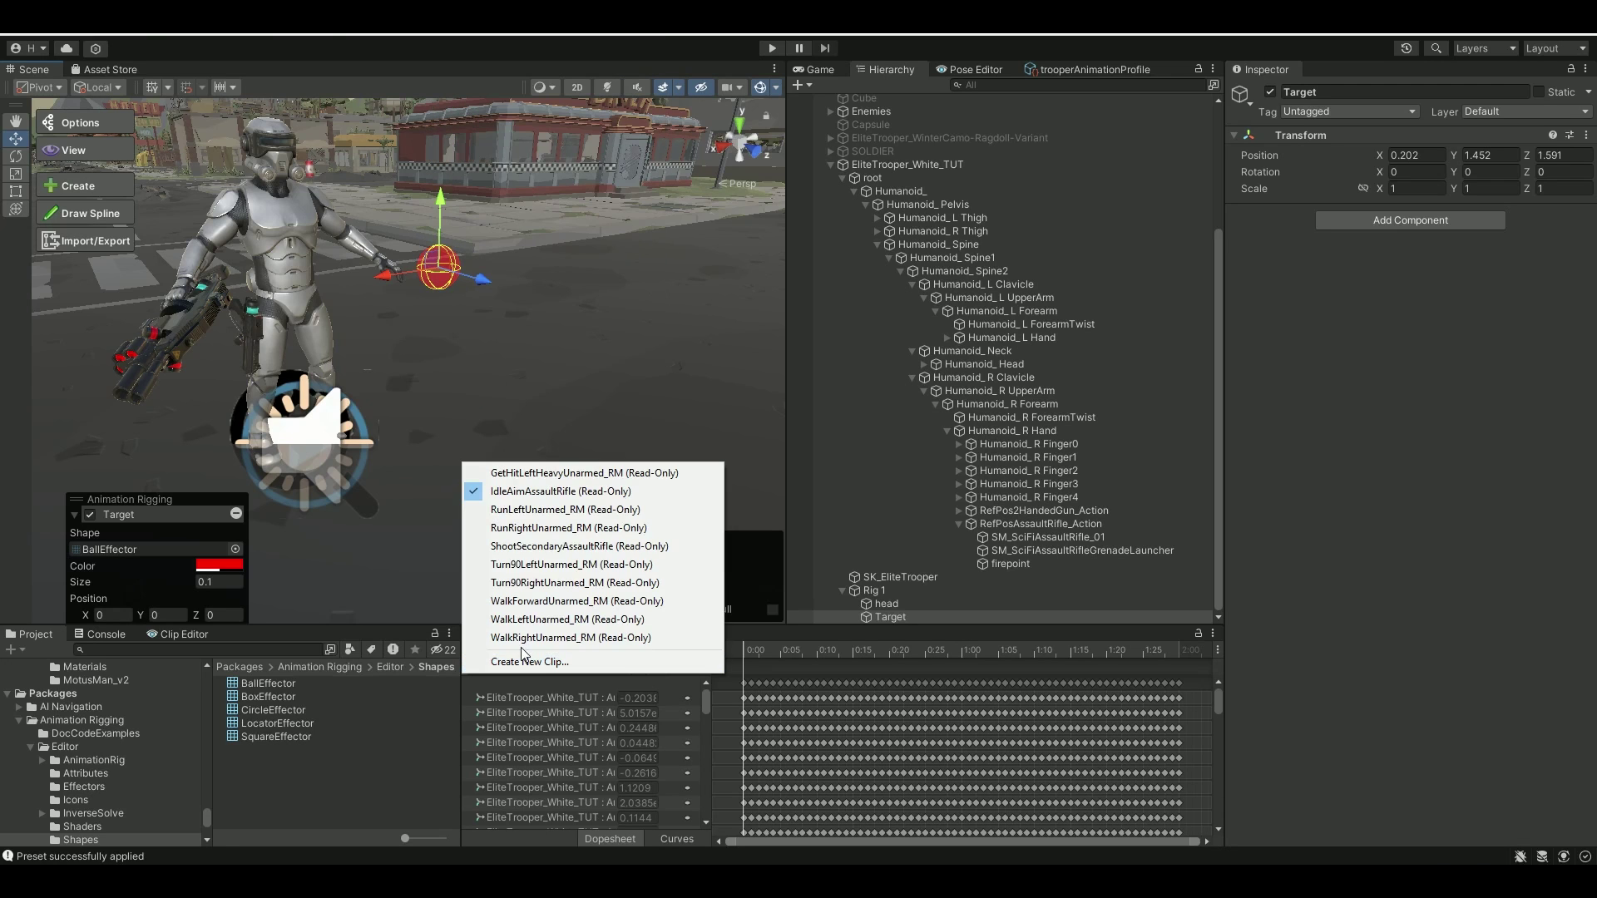
left_click(572, 492)
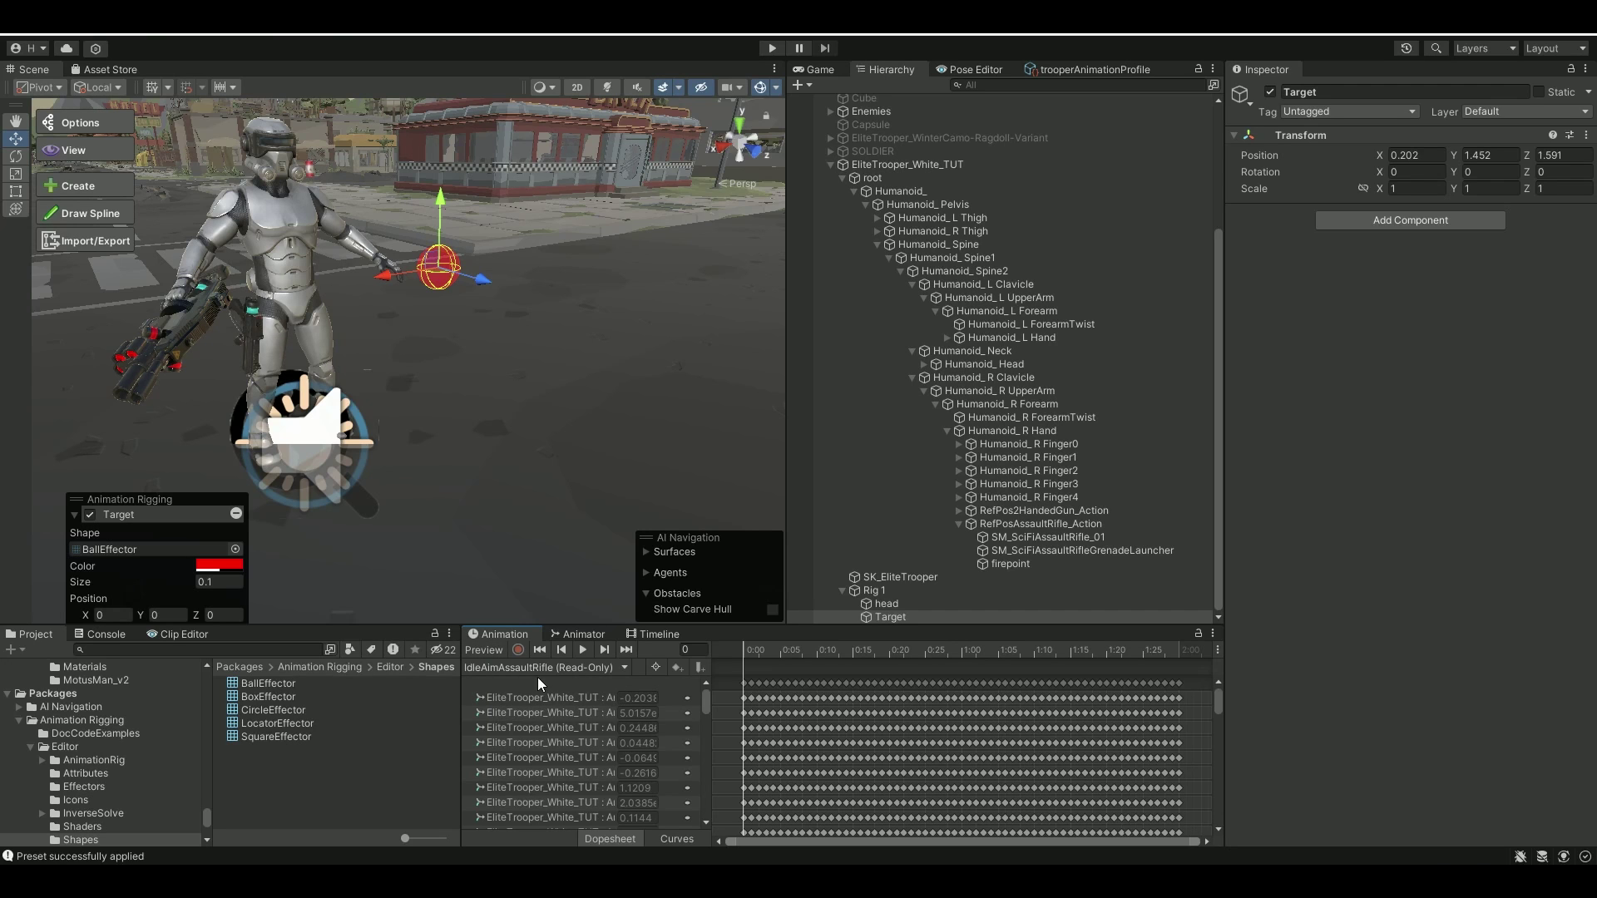
left_click(485, 652)
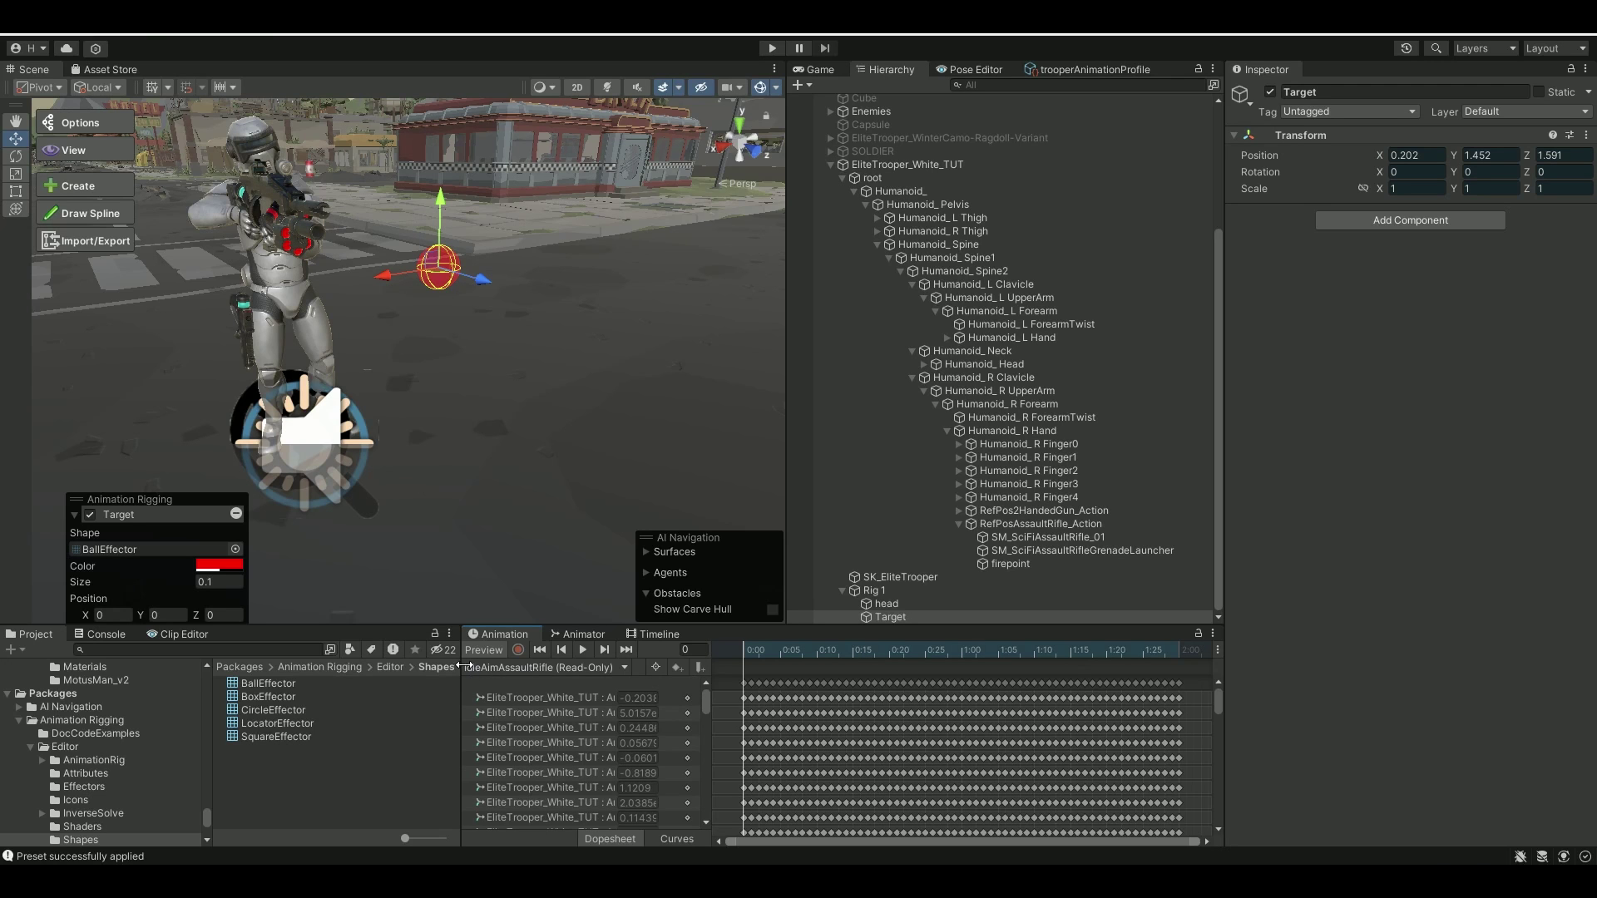
left_click_drag(757, 647, 732, 702)
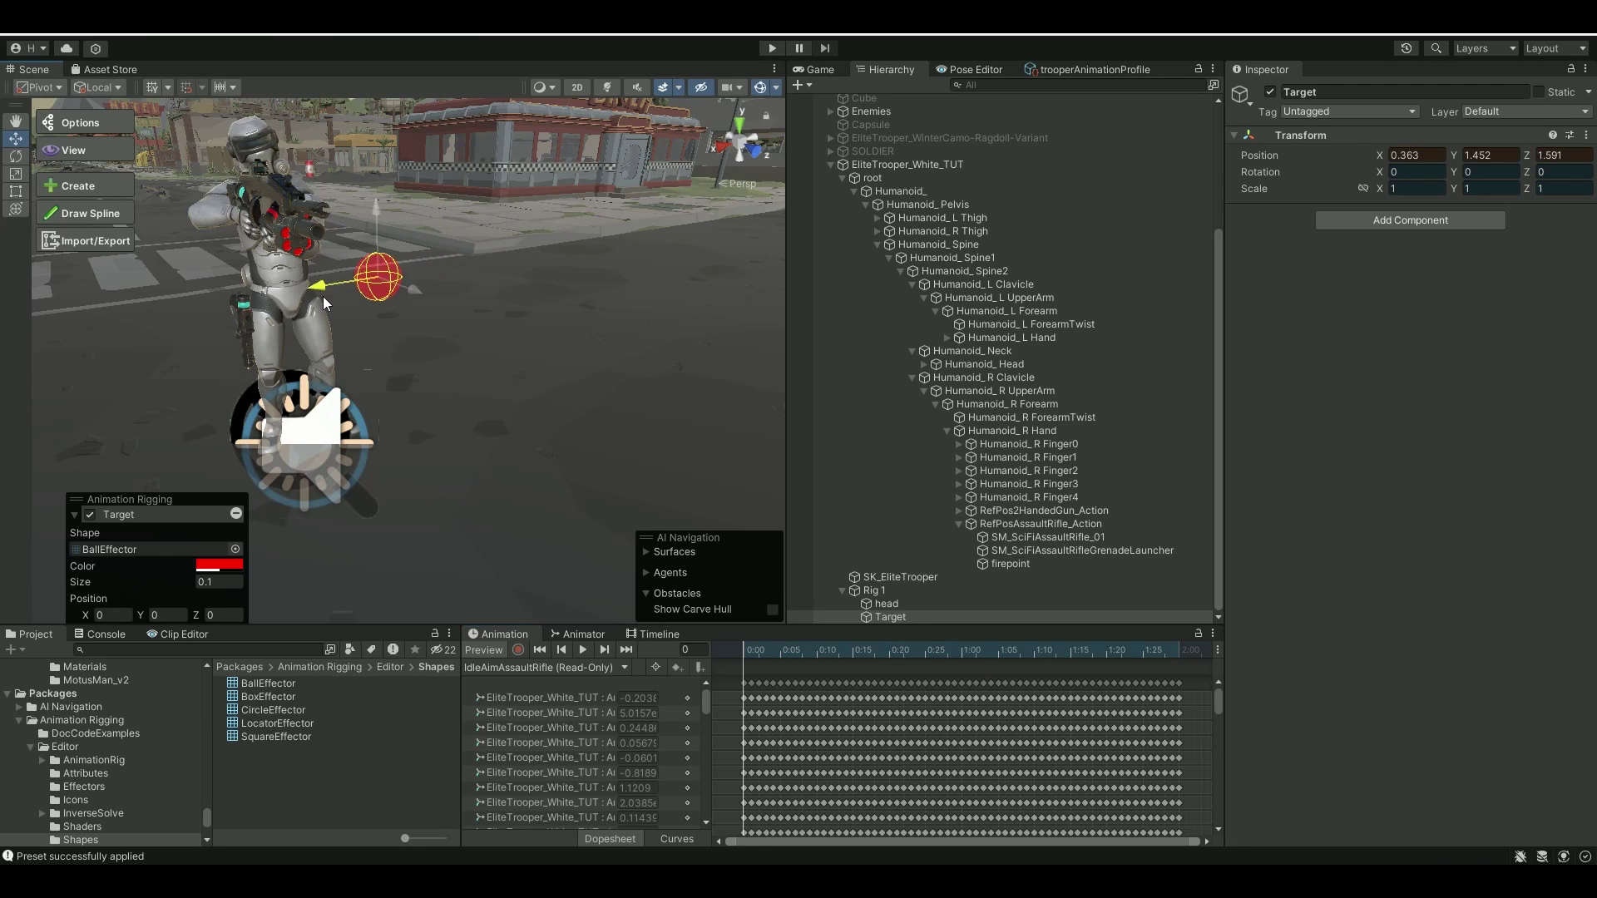
left_click_drag(322, 297, 380, 386)
left_click_drag(408, 204, 456, 188)
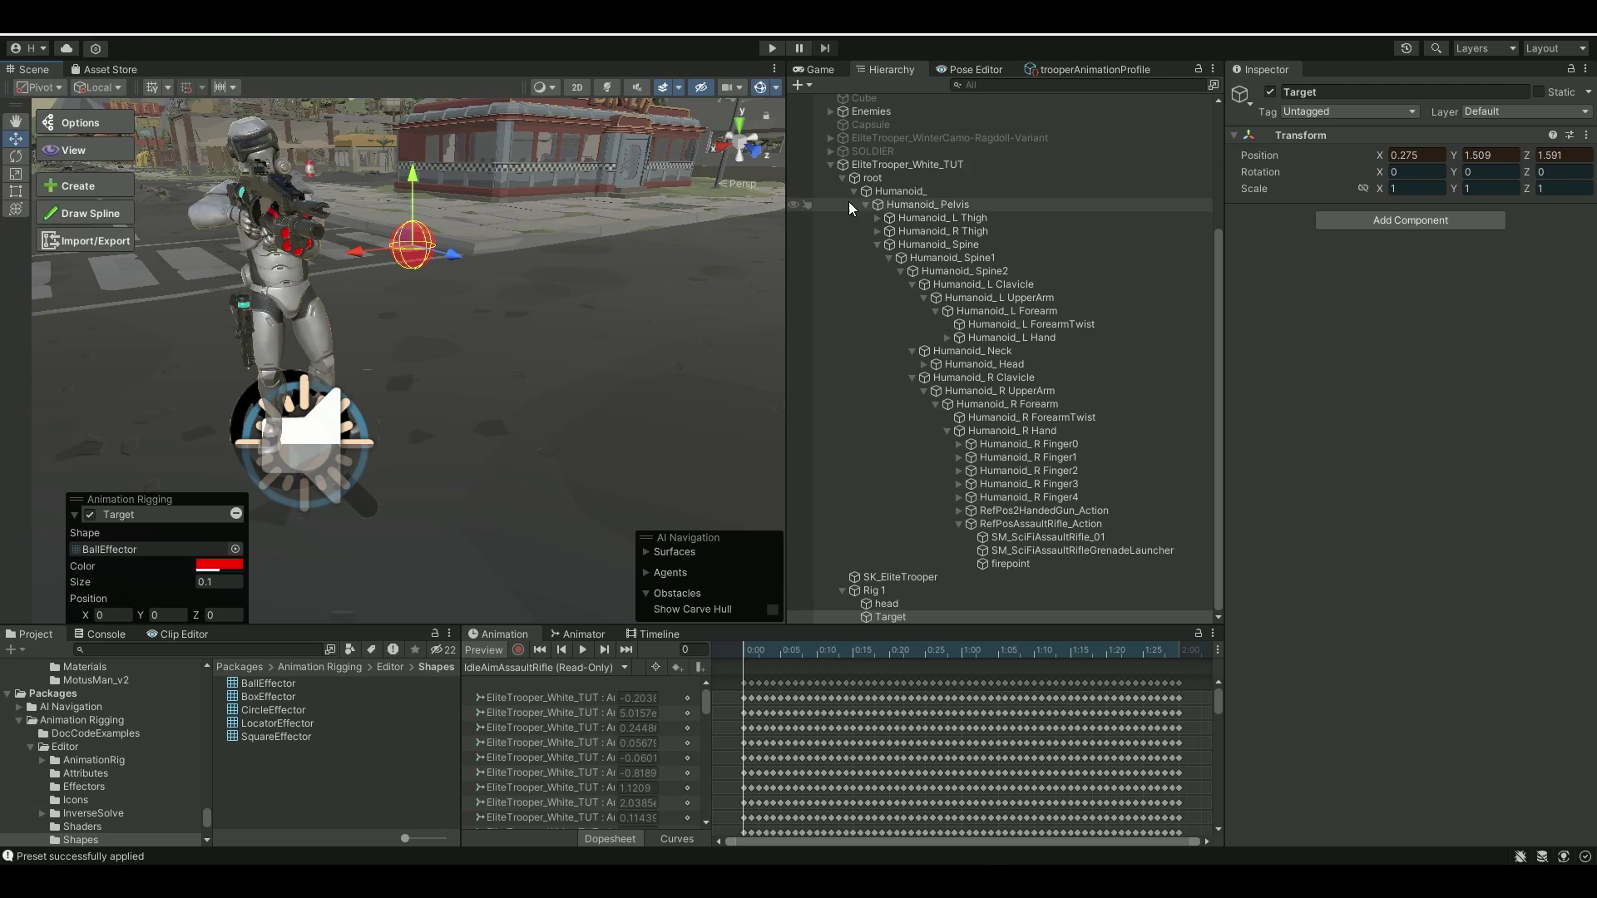
left_click(489, 652)
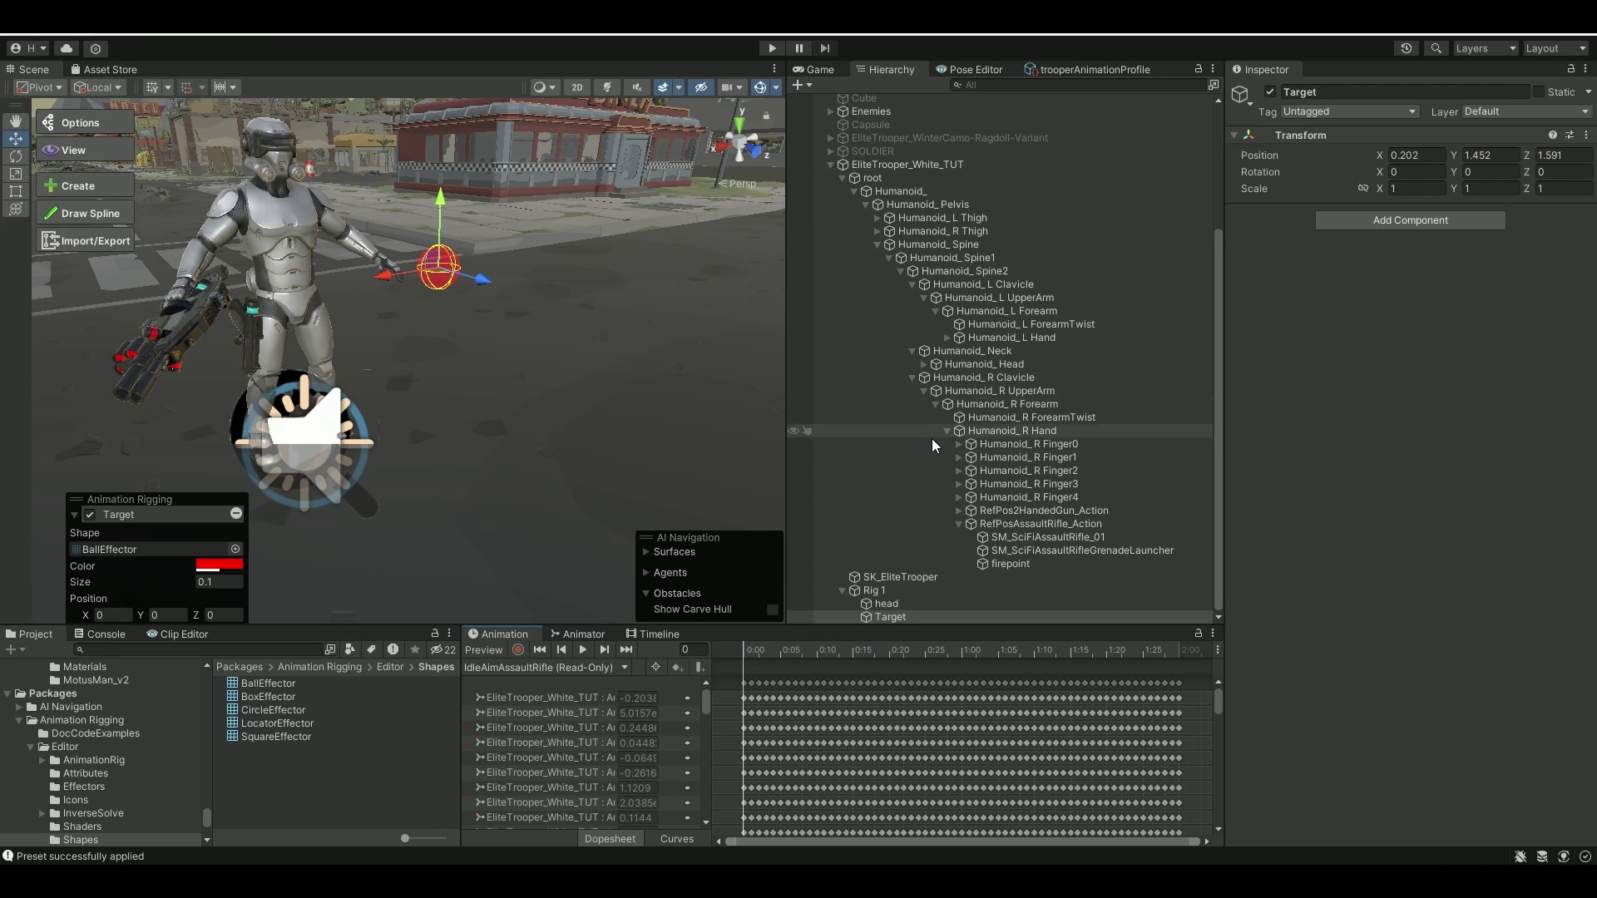
Step: Duplicate head as upperBody, move Target above Rig 1, and order upperBody before head
left_click(879, 605)
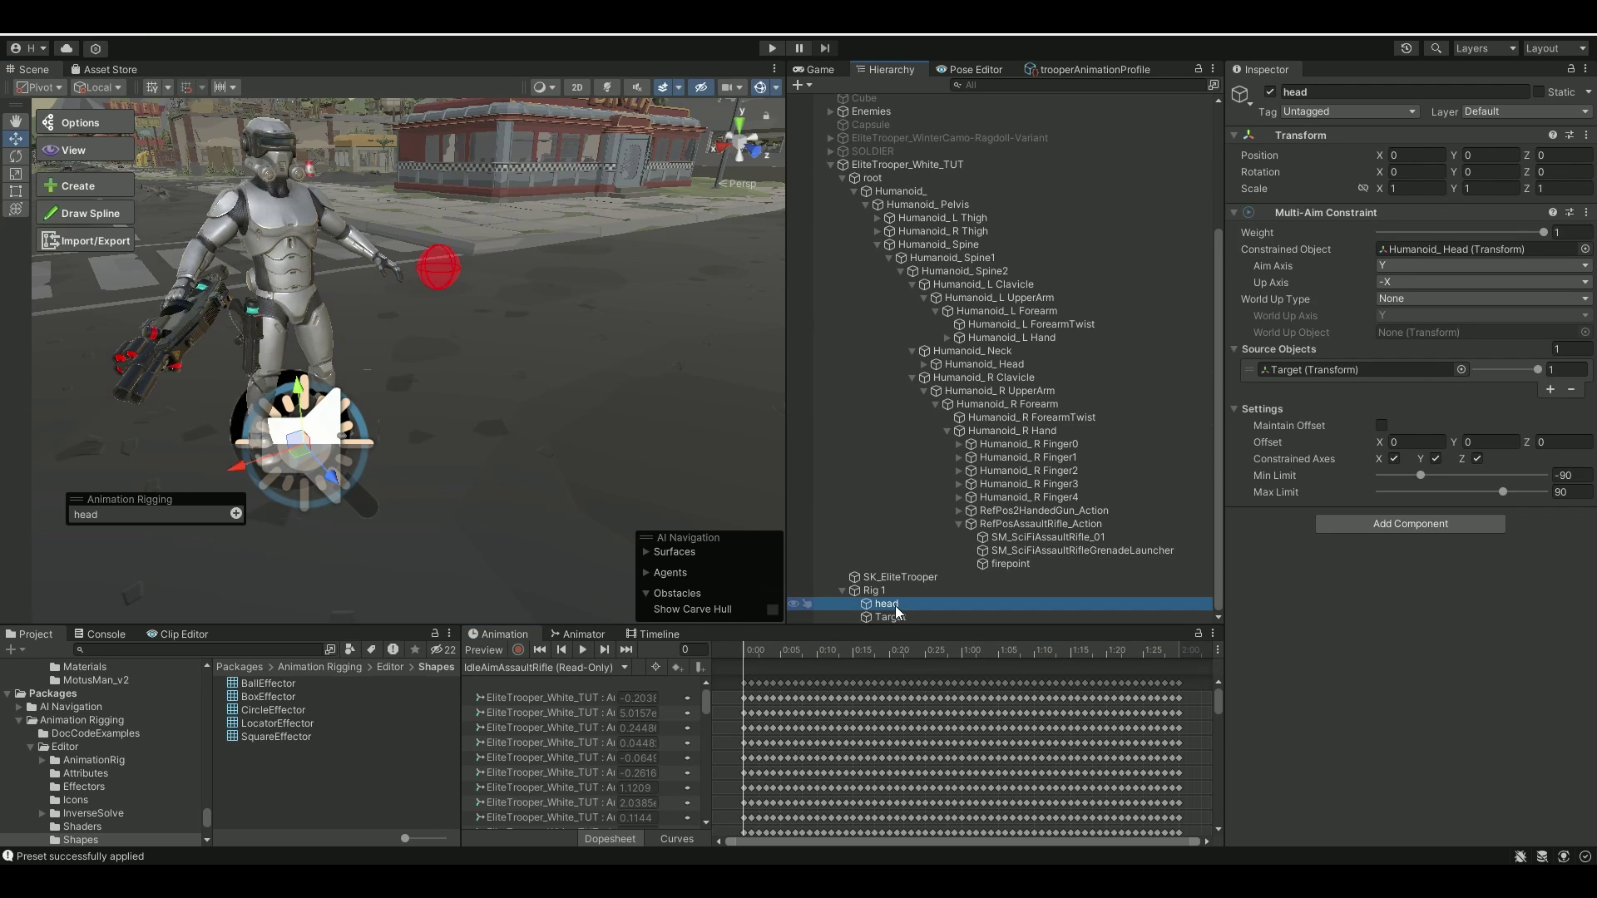
key("ctrl+d")
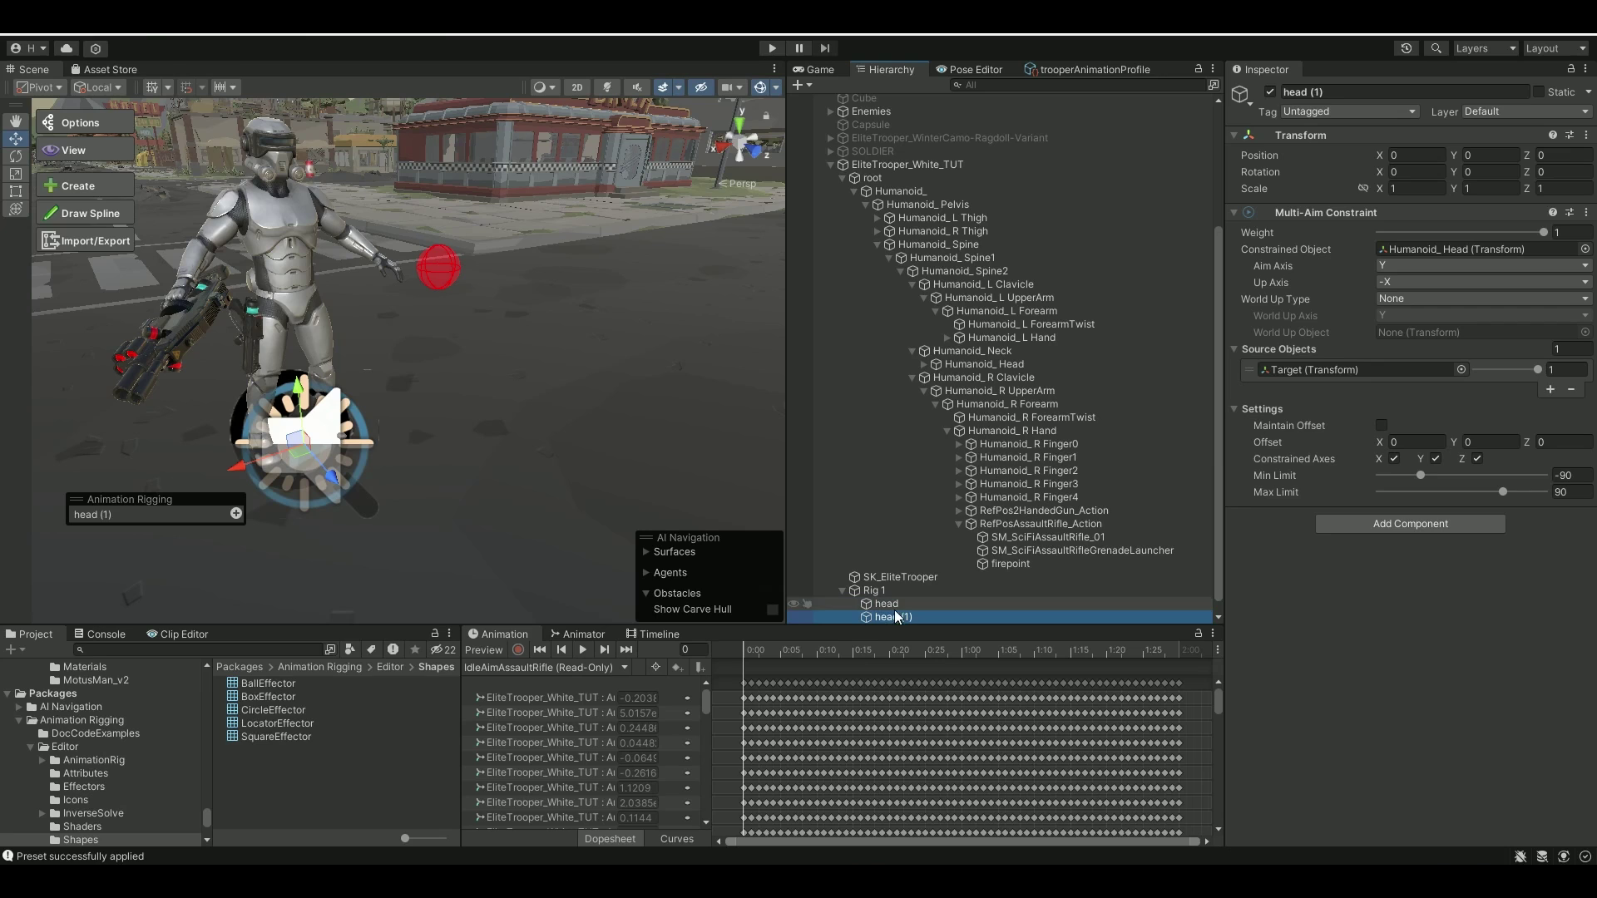
left_click(1341, 92)
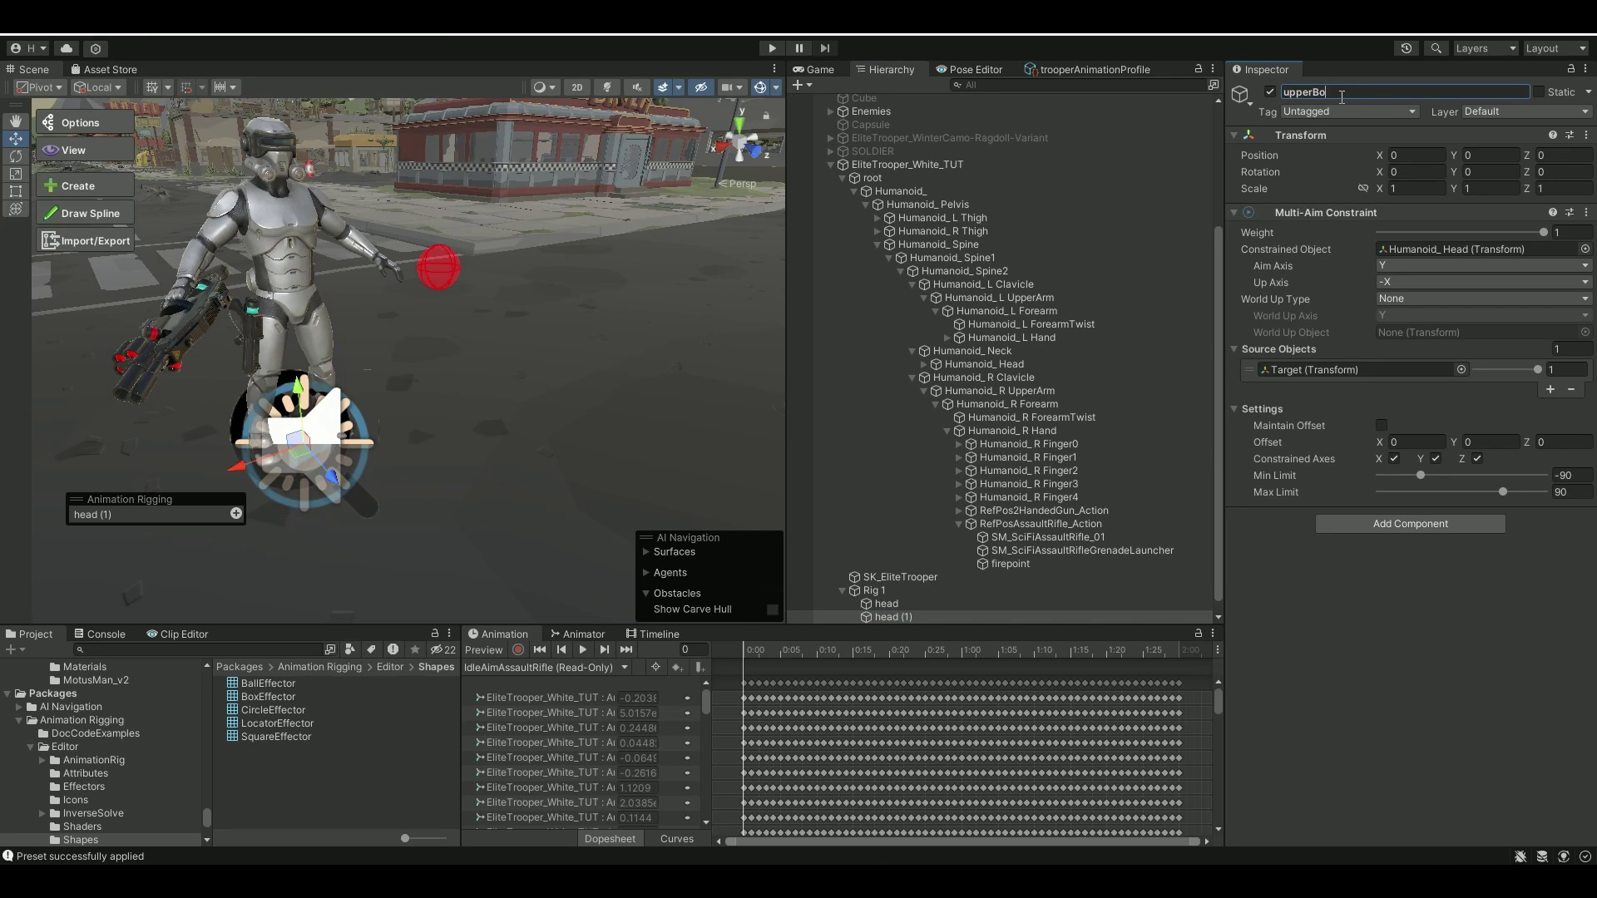
type("upperBody")
key("Return")
scroll(898, 566, "down", 1)
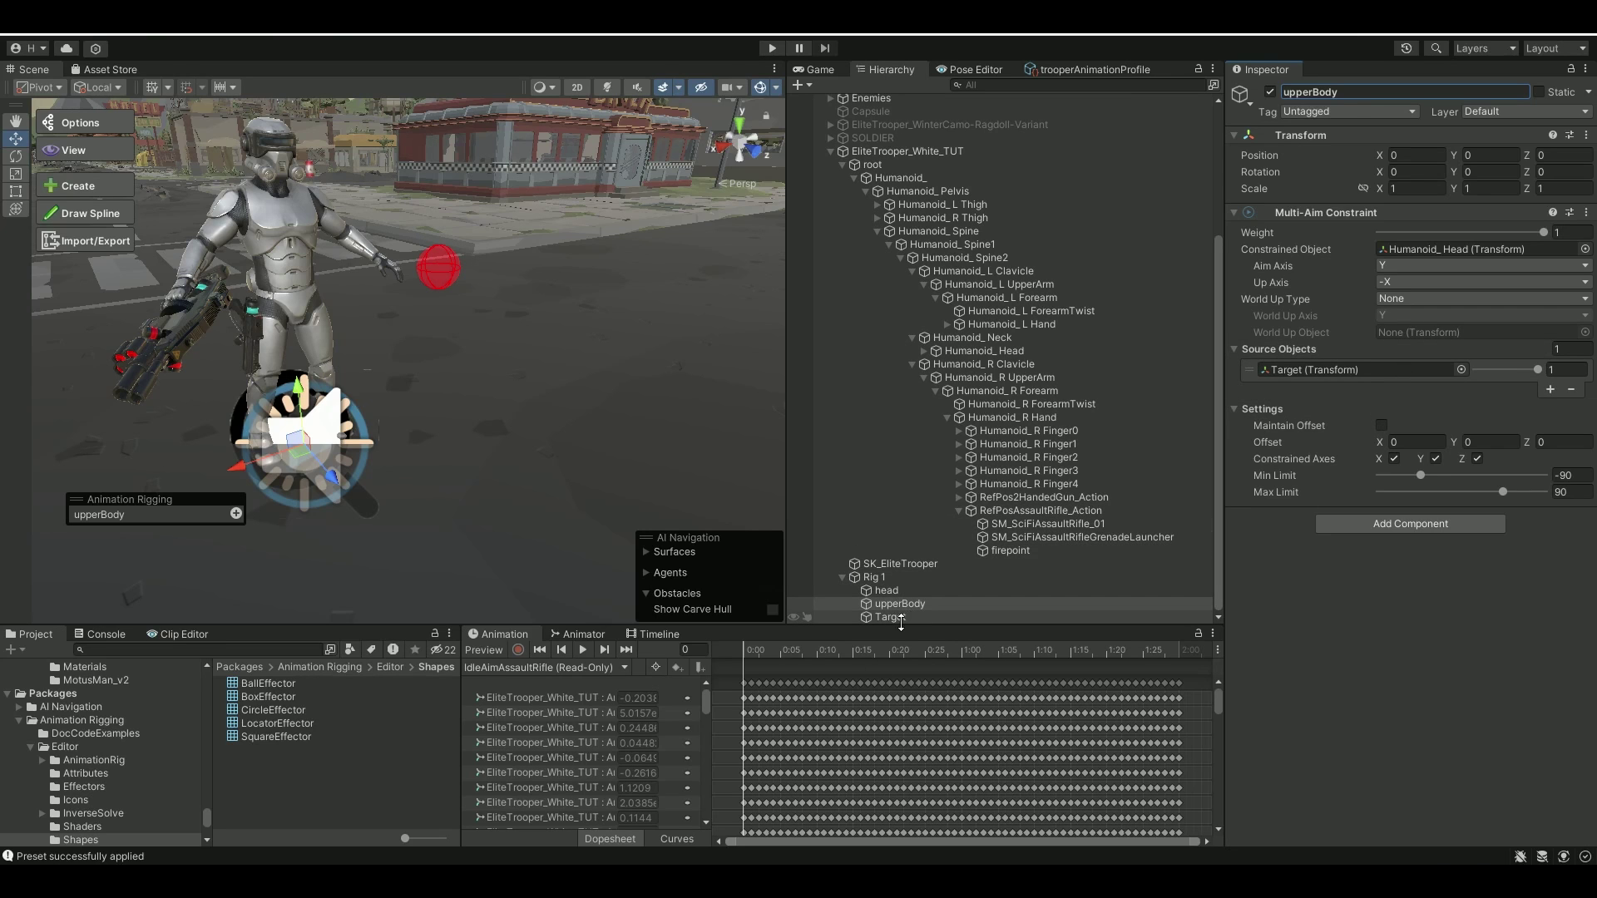
left_click_drag(901, 620, 905, 570)
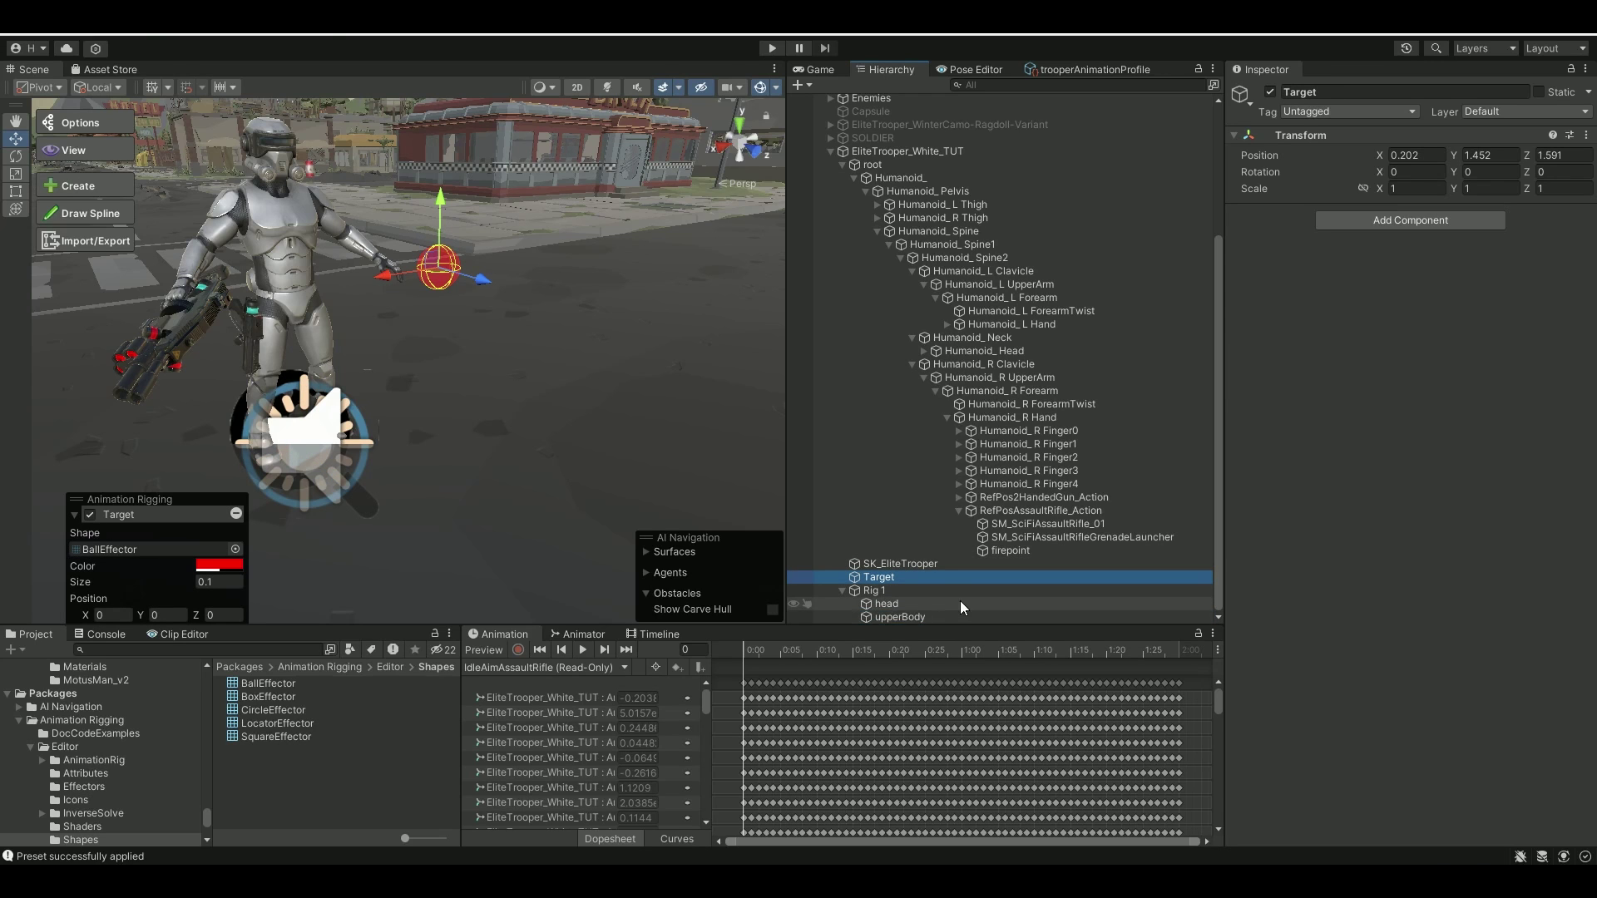
left_click(905, 617)
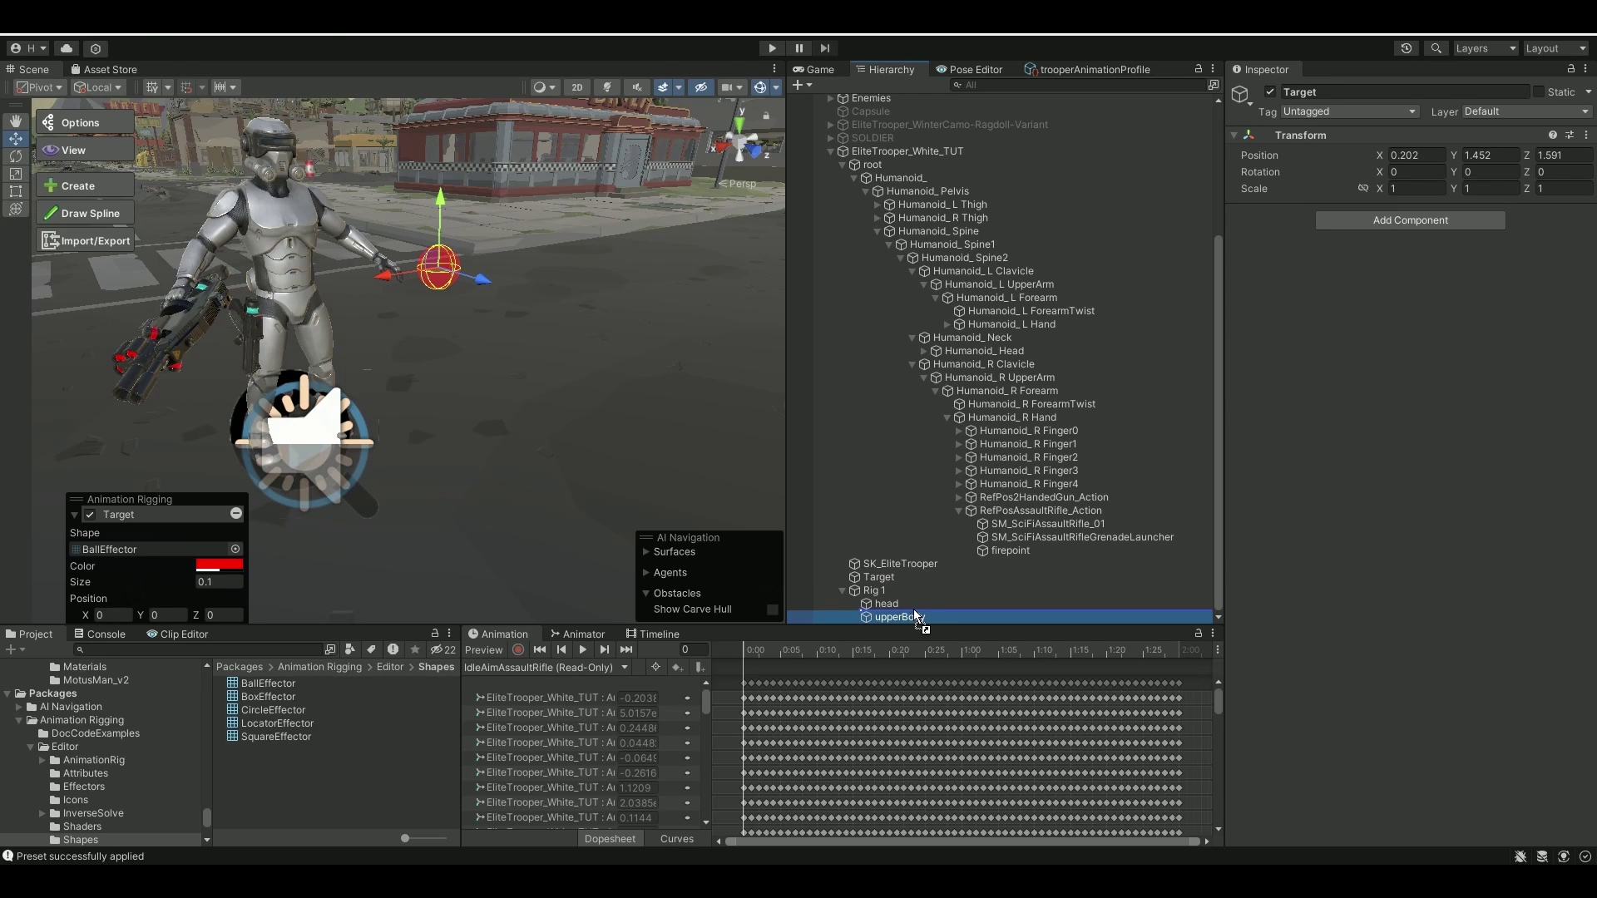
left_click_drag(911, 614, 911, 599)
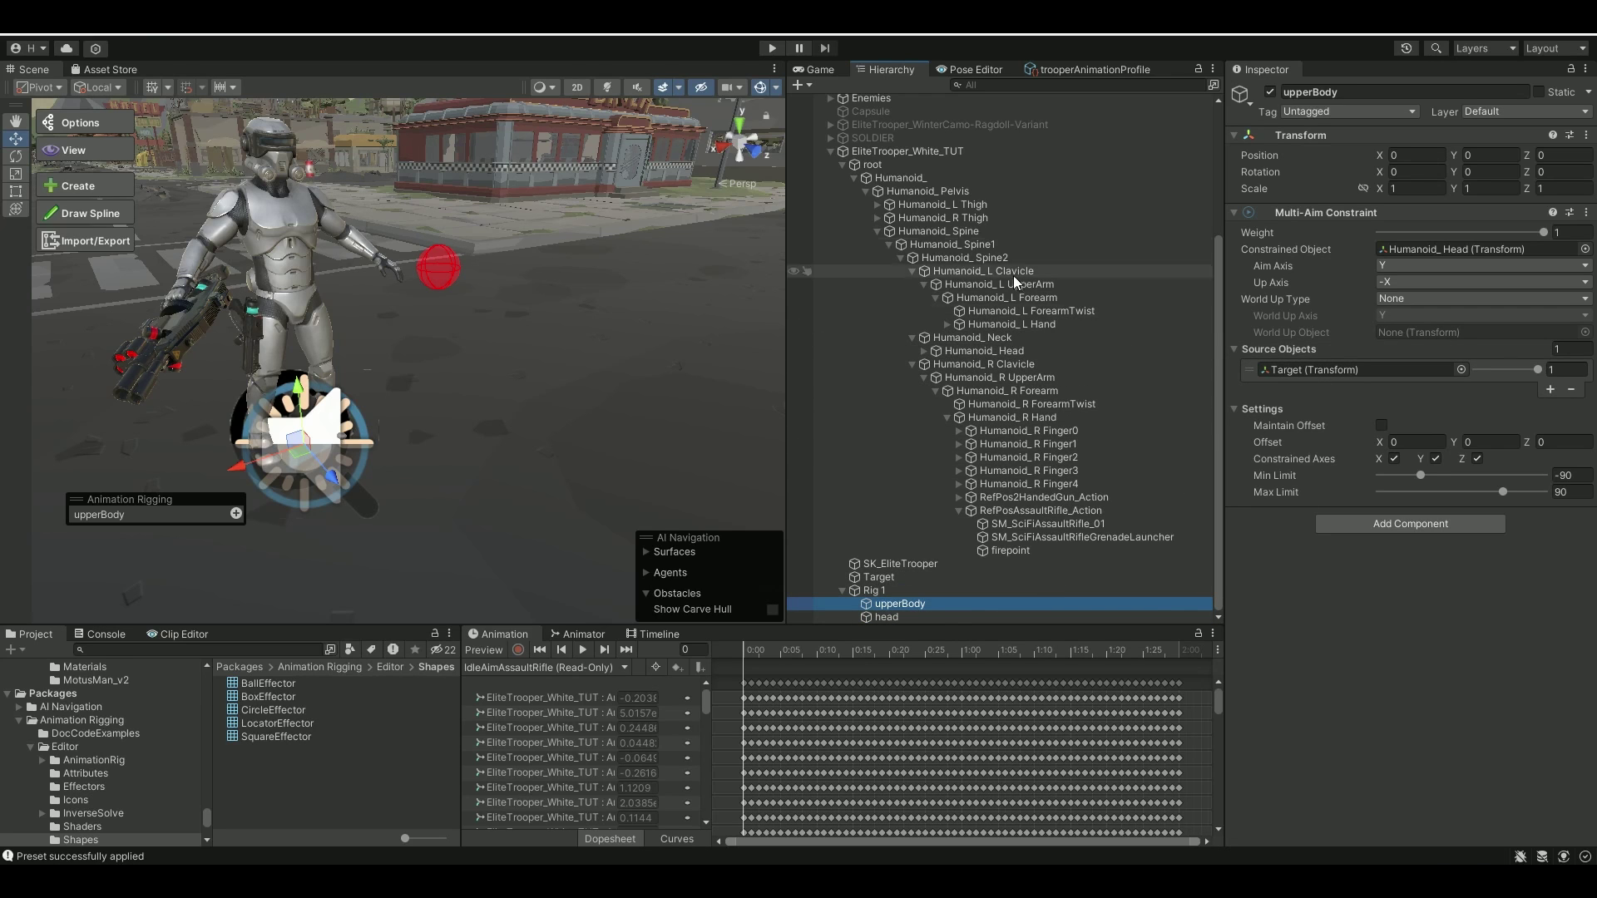
Step: Tilt Humanoid_Spine forward about 27 degrees, then return to the Move tool and reselect upperBody
left_click(965, 232)
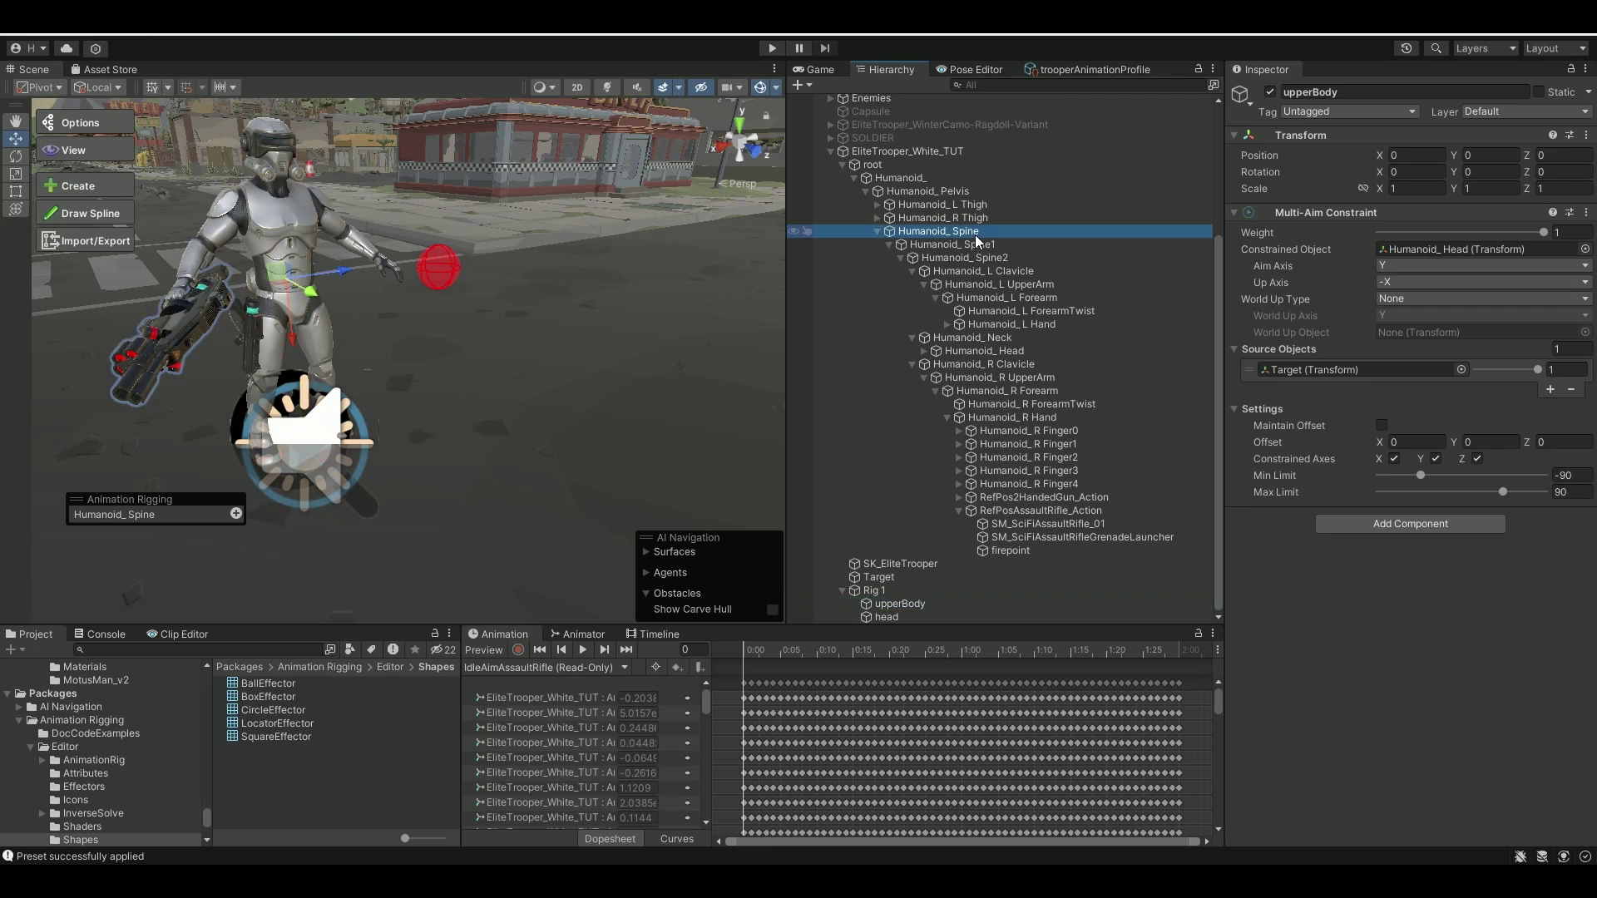
left_click(16, 155)
left_click_drag(266, 306, 378, 312)
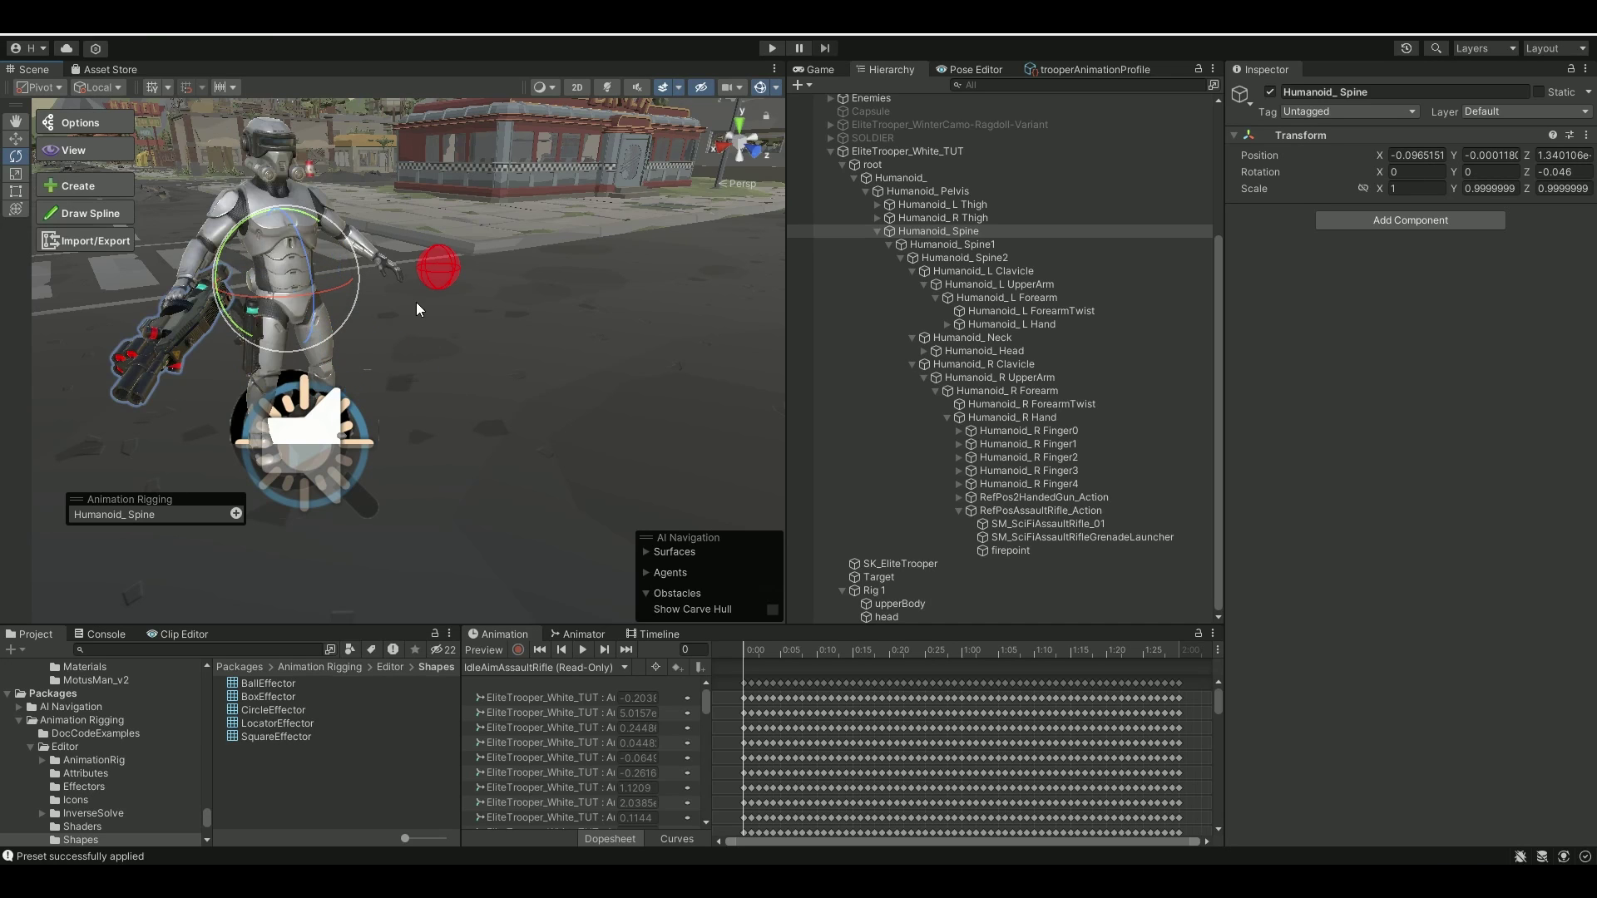
left_click(14, 138)
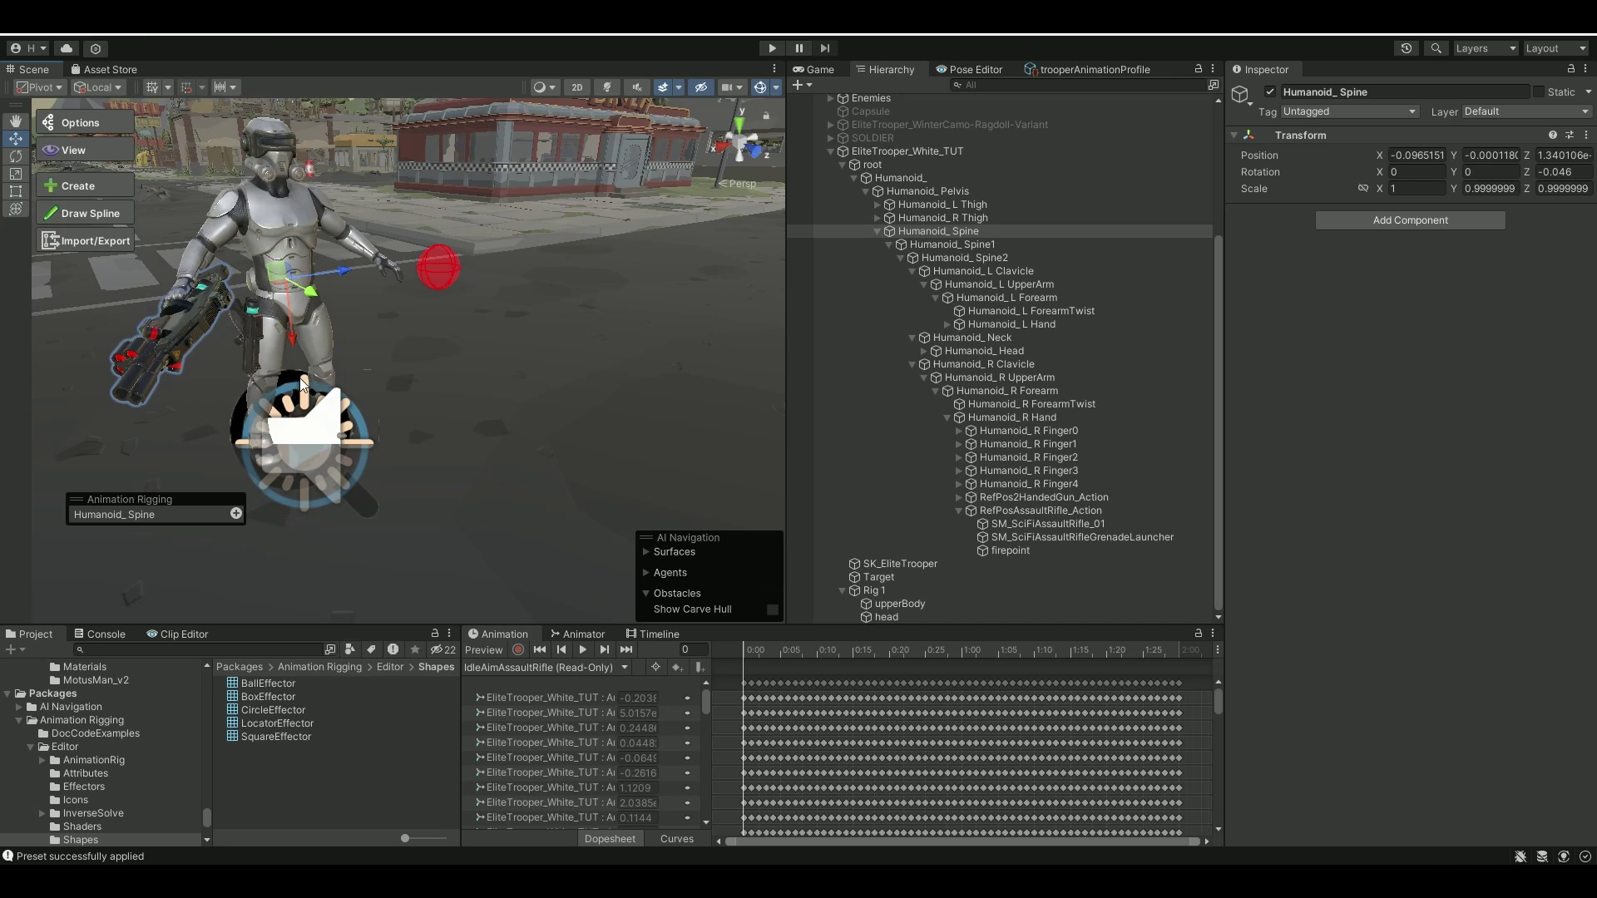
left_click(900, 604)
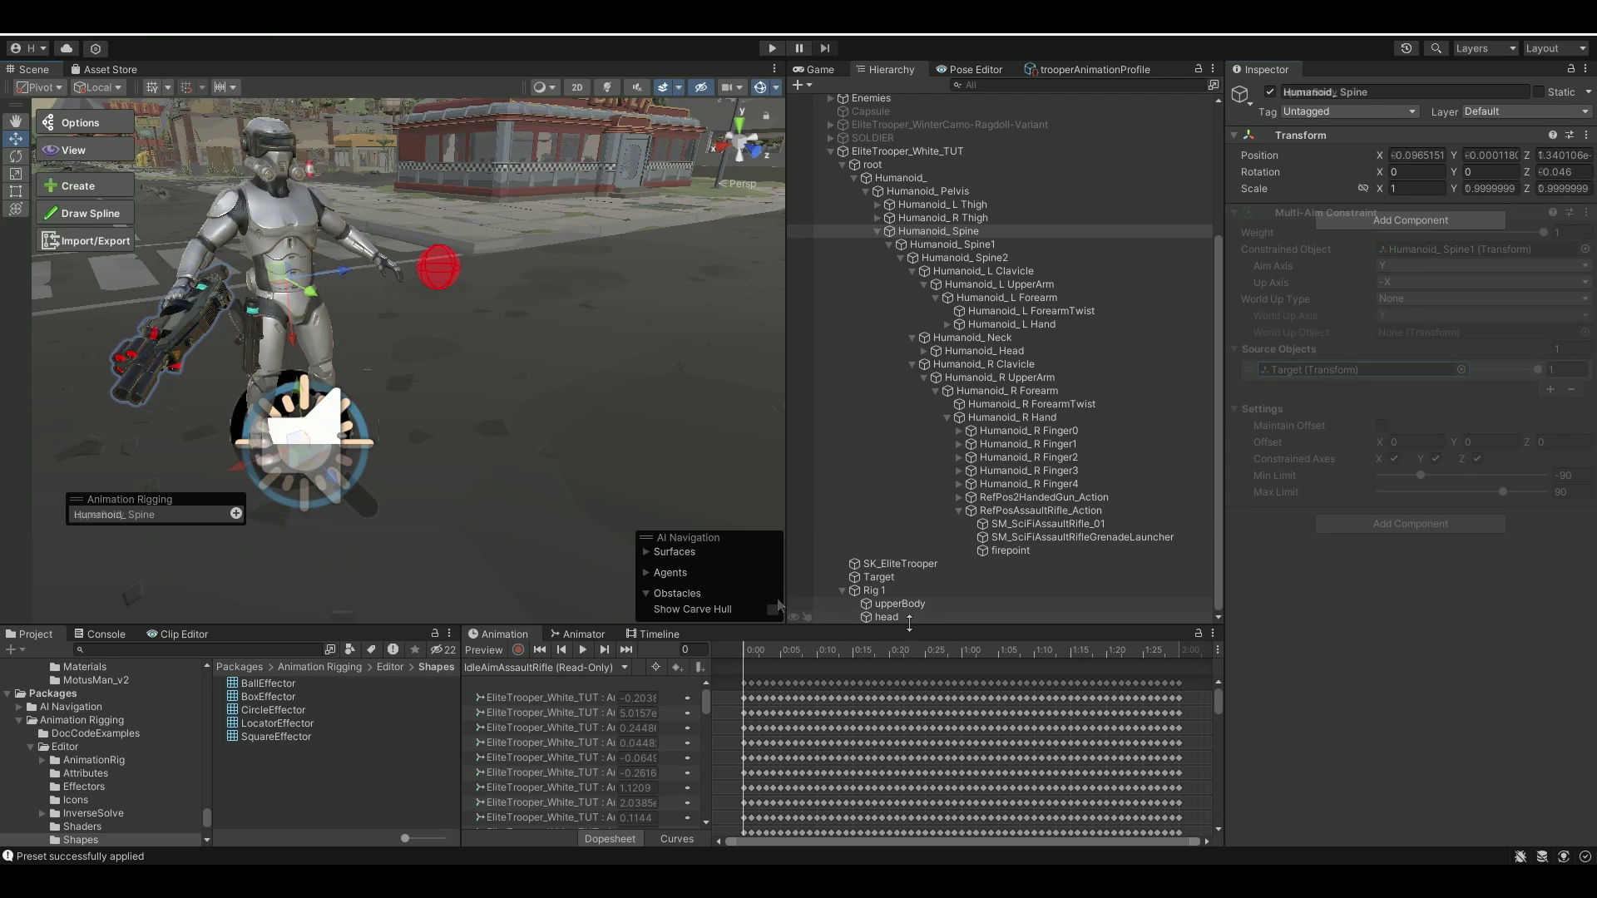
Step: With the aim preview on, drag Target vertically and sideways to test the aim, then end preview
left_click(481, 649)
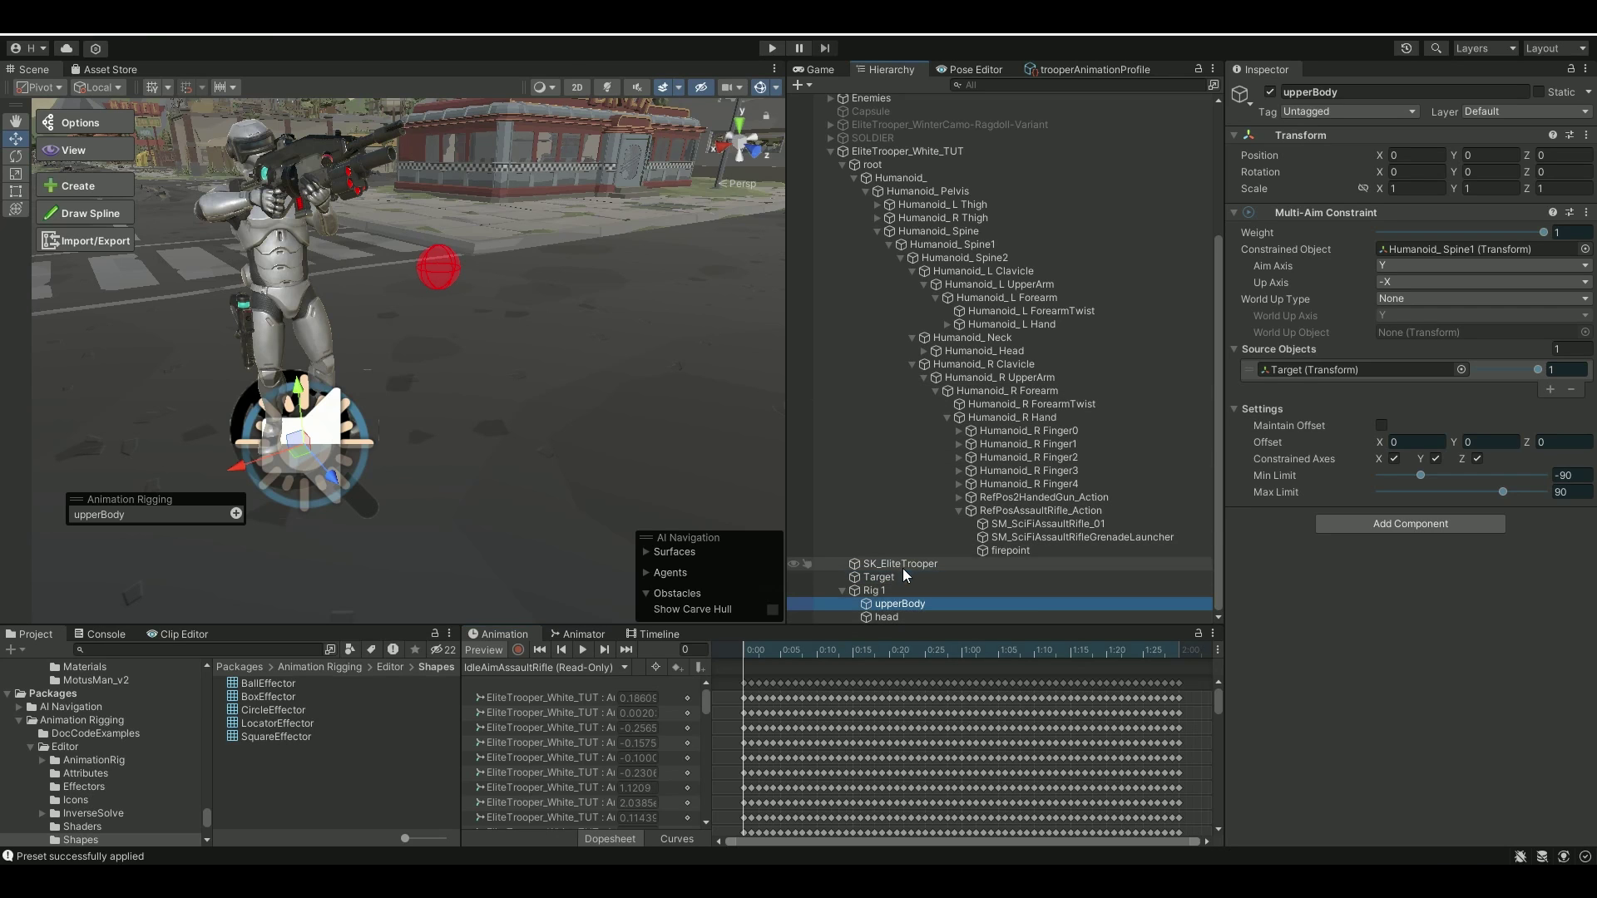
left_click(880, 578)
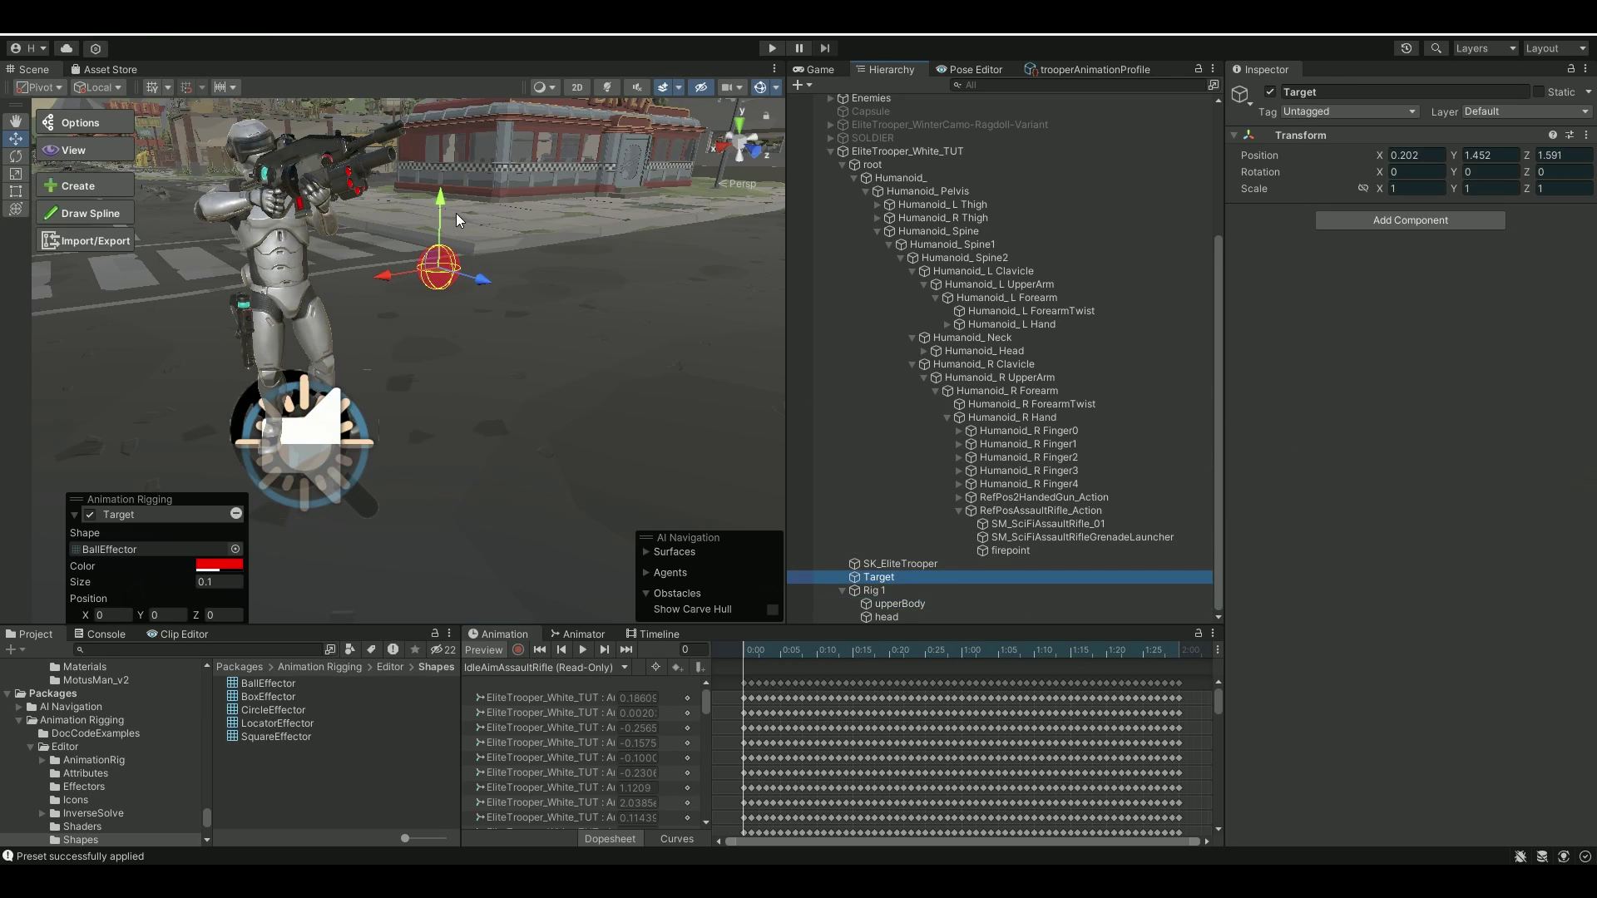
left_click_drag(446, 198, 468, 341)
left_click_drag(385, 404, 519, 305)
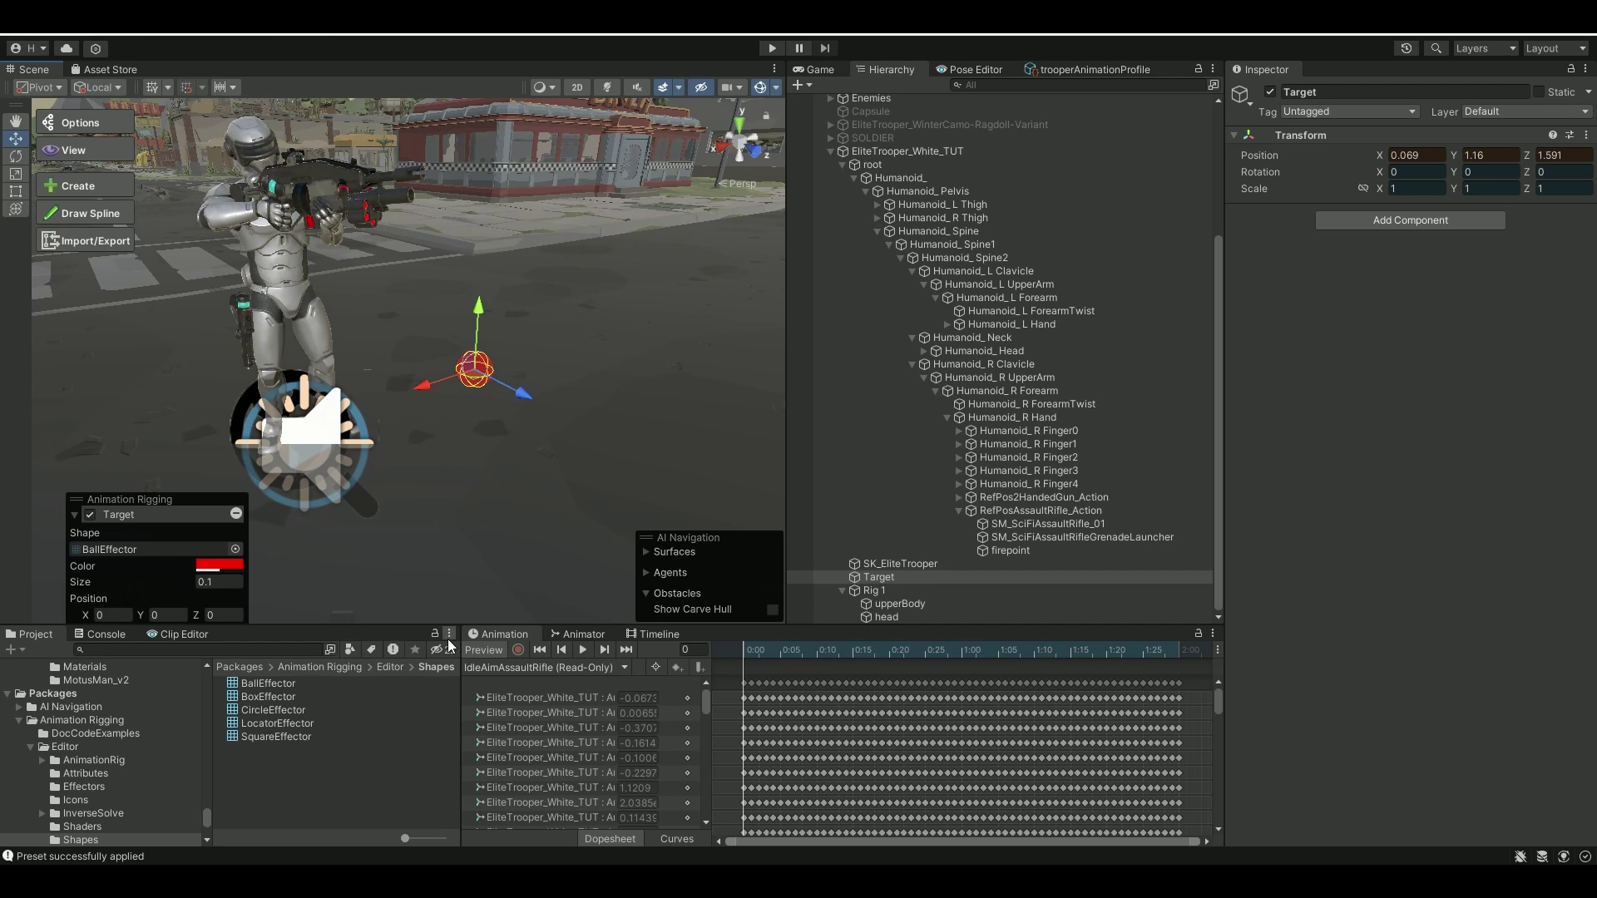
left_click(481, 652)
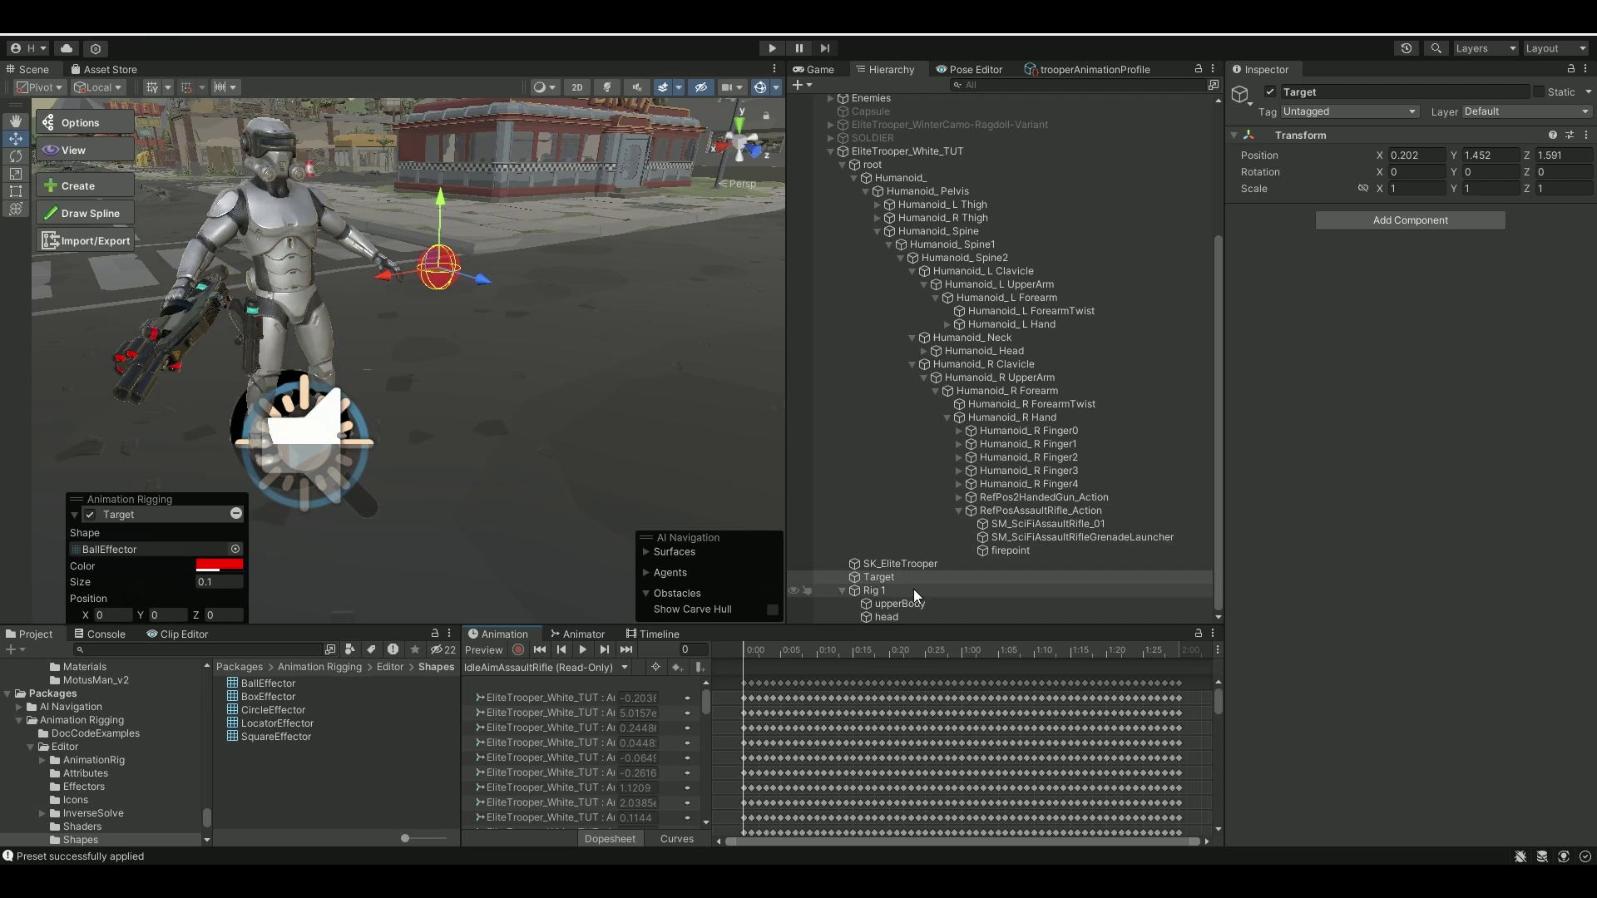
Step: Lower upperBody's weight to about 0.5 and test it by dragging Target down in preview
left_click(892, 606)
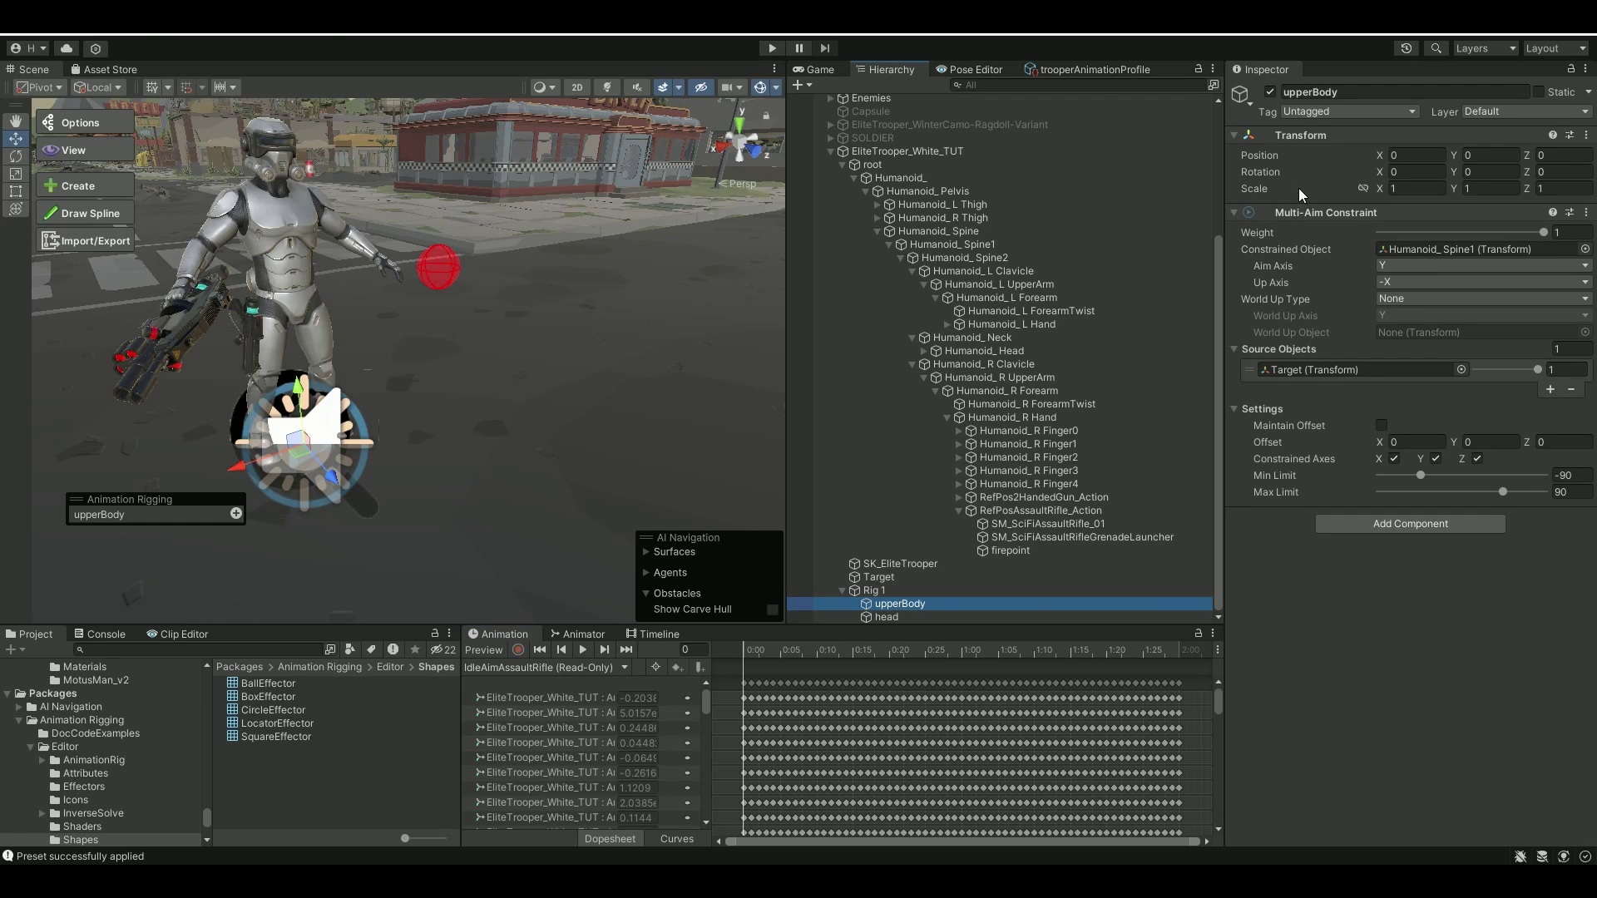
left_click_drag(1539, 233, 1449, 235)
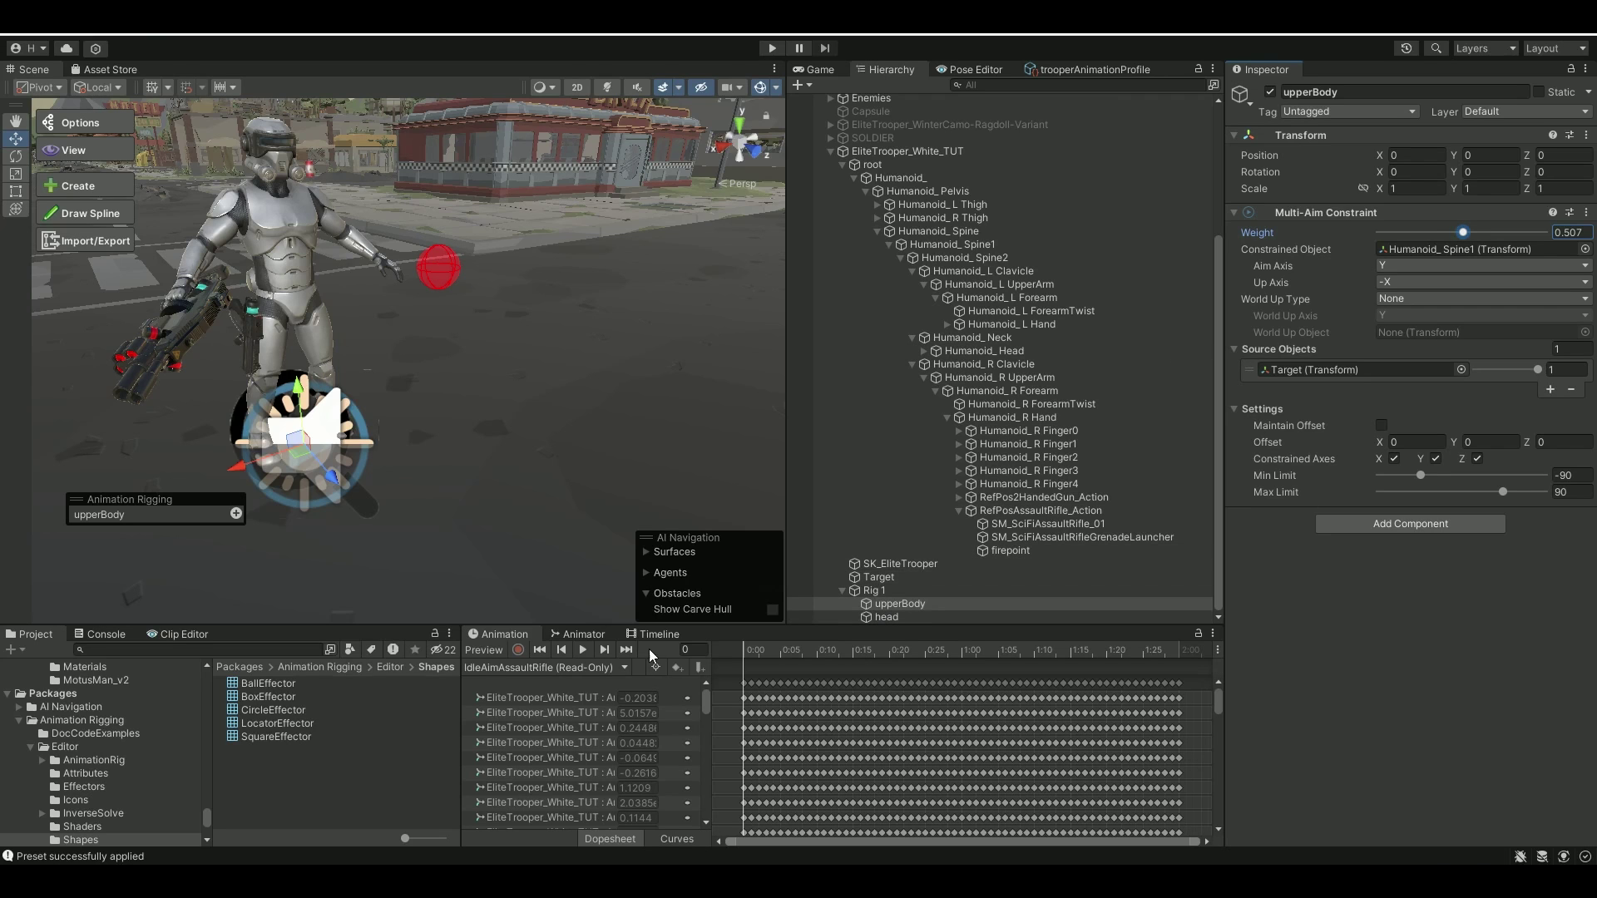
left_click(486, 638)
left_click(488, 654)
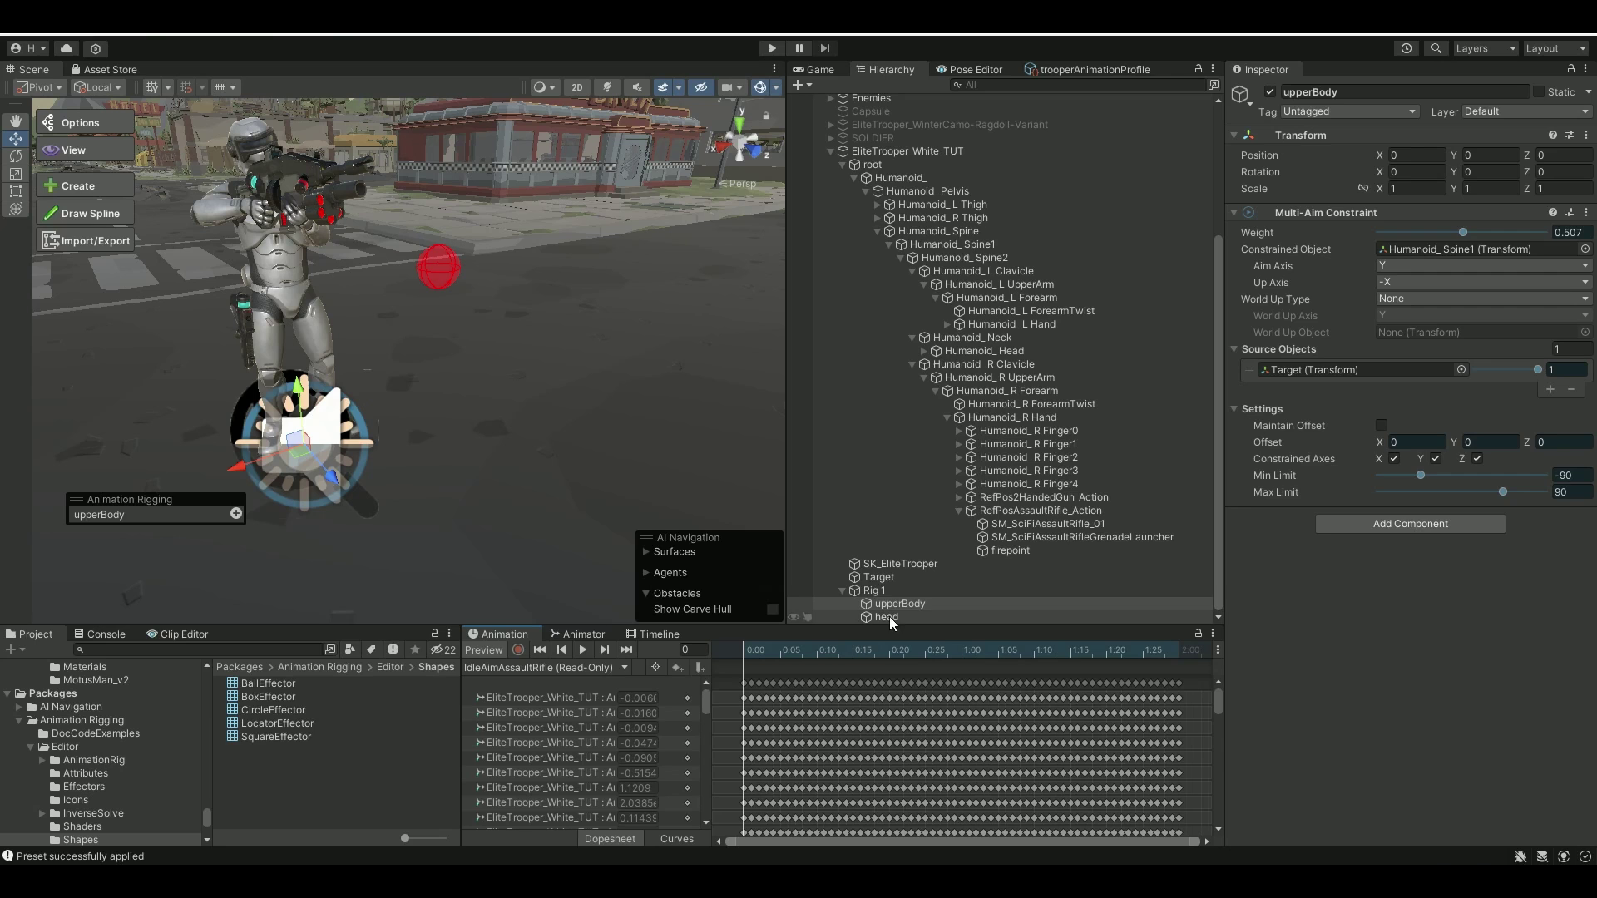
left_click(895, 580)
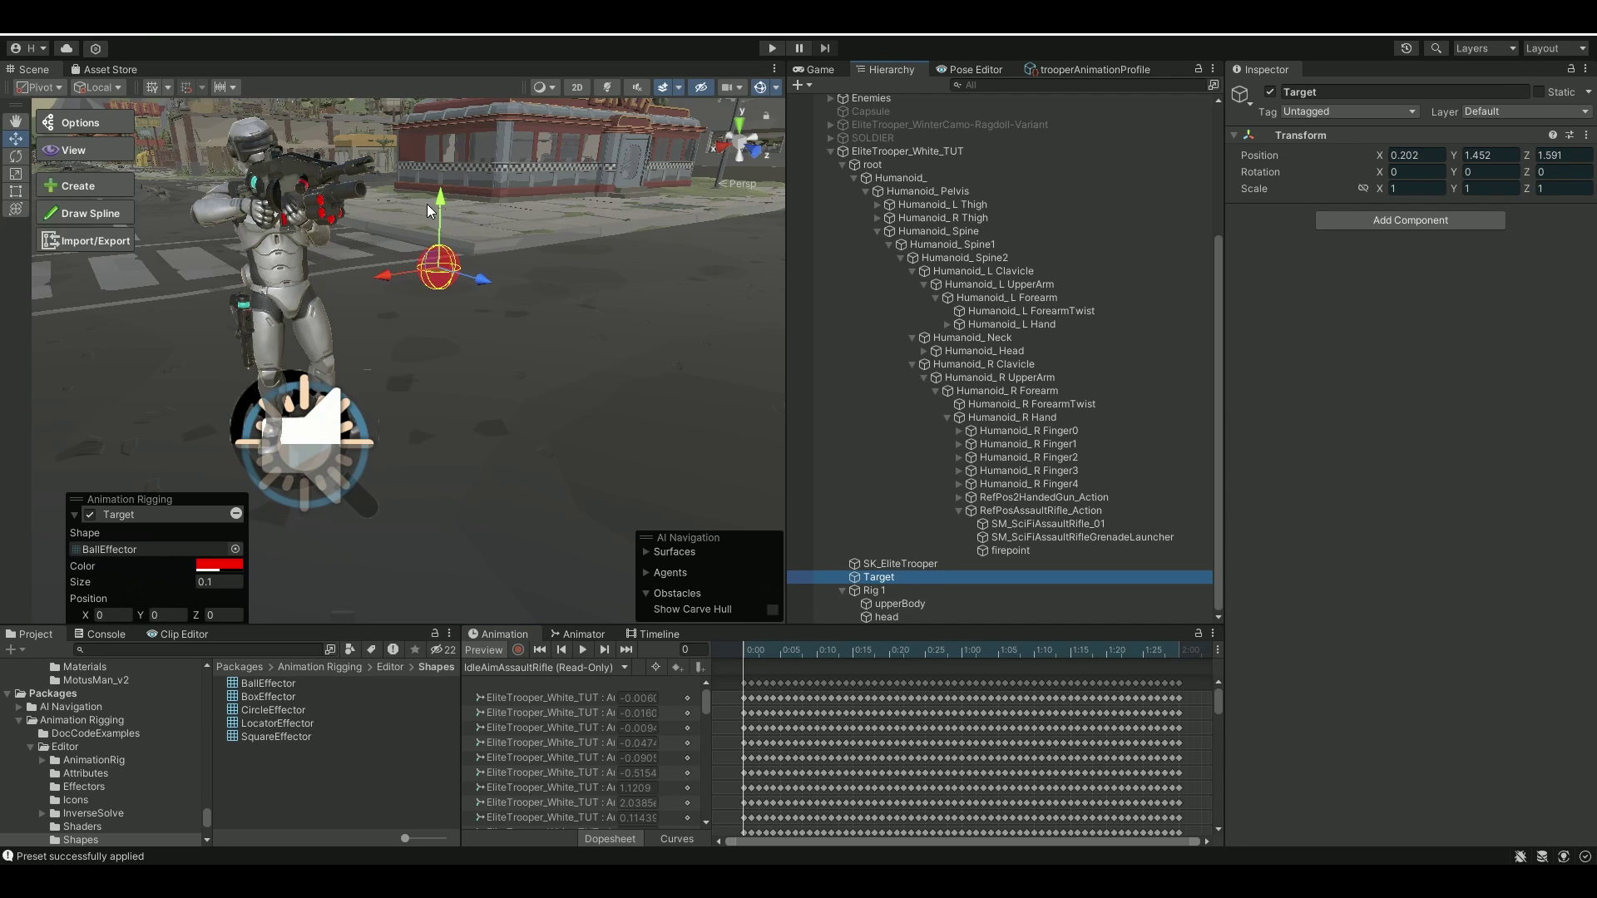
left_click_drag(439, 212, 431, 337)
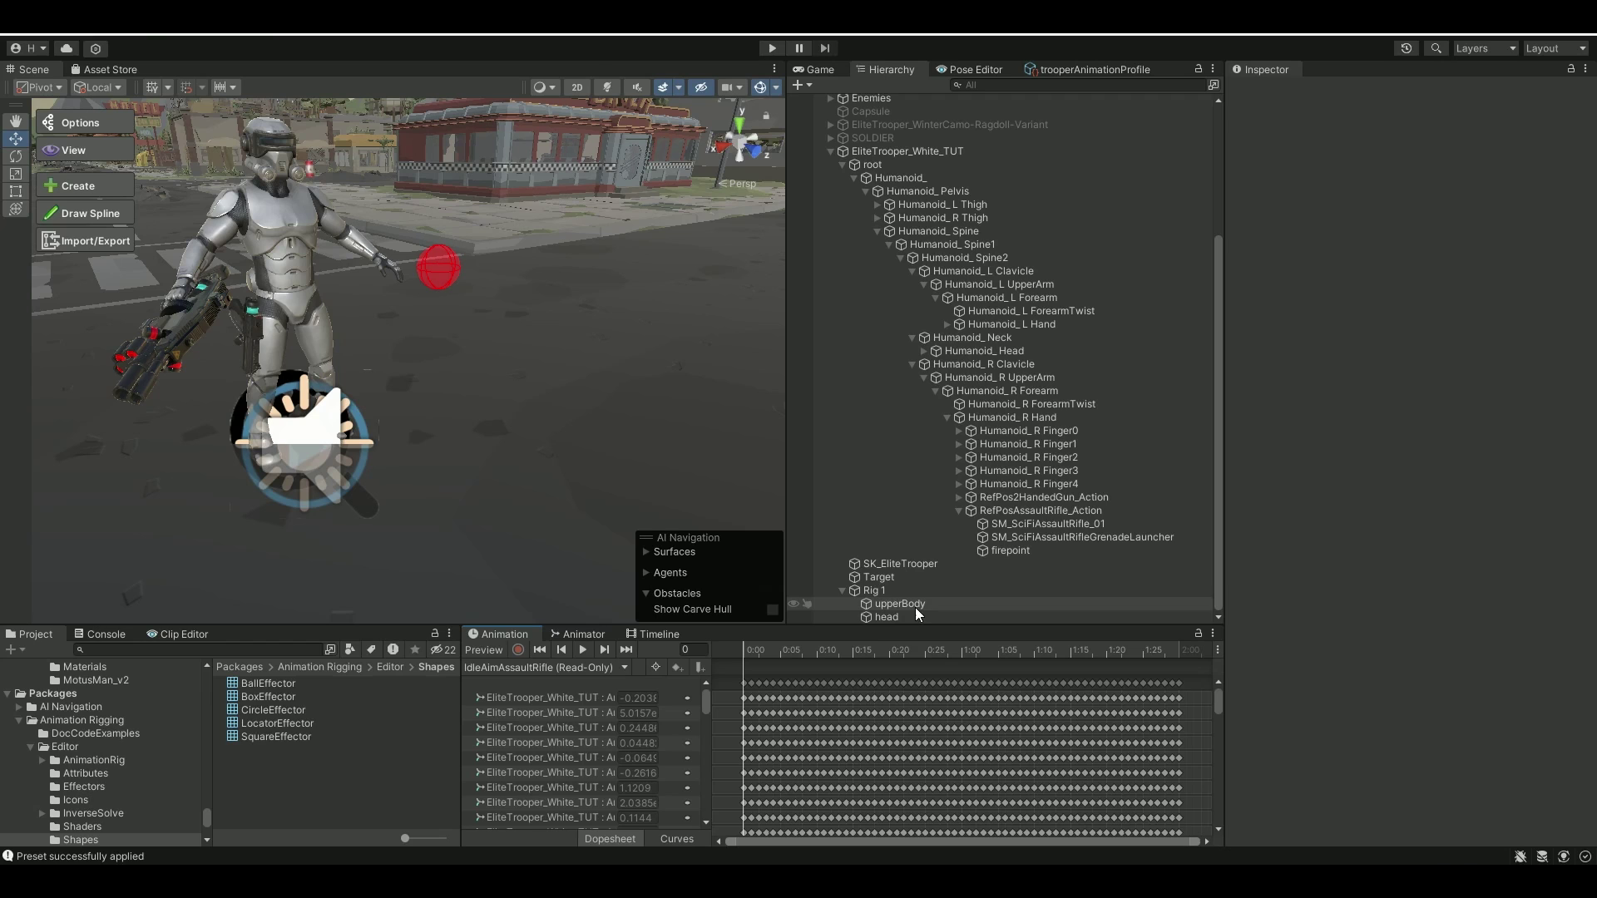
Step: Duplicate head as handRight with Humanoid_R Hand as its constrained object
left_click(900, 618)
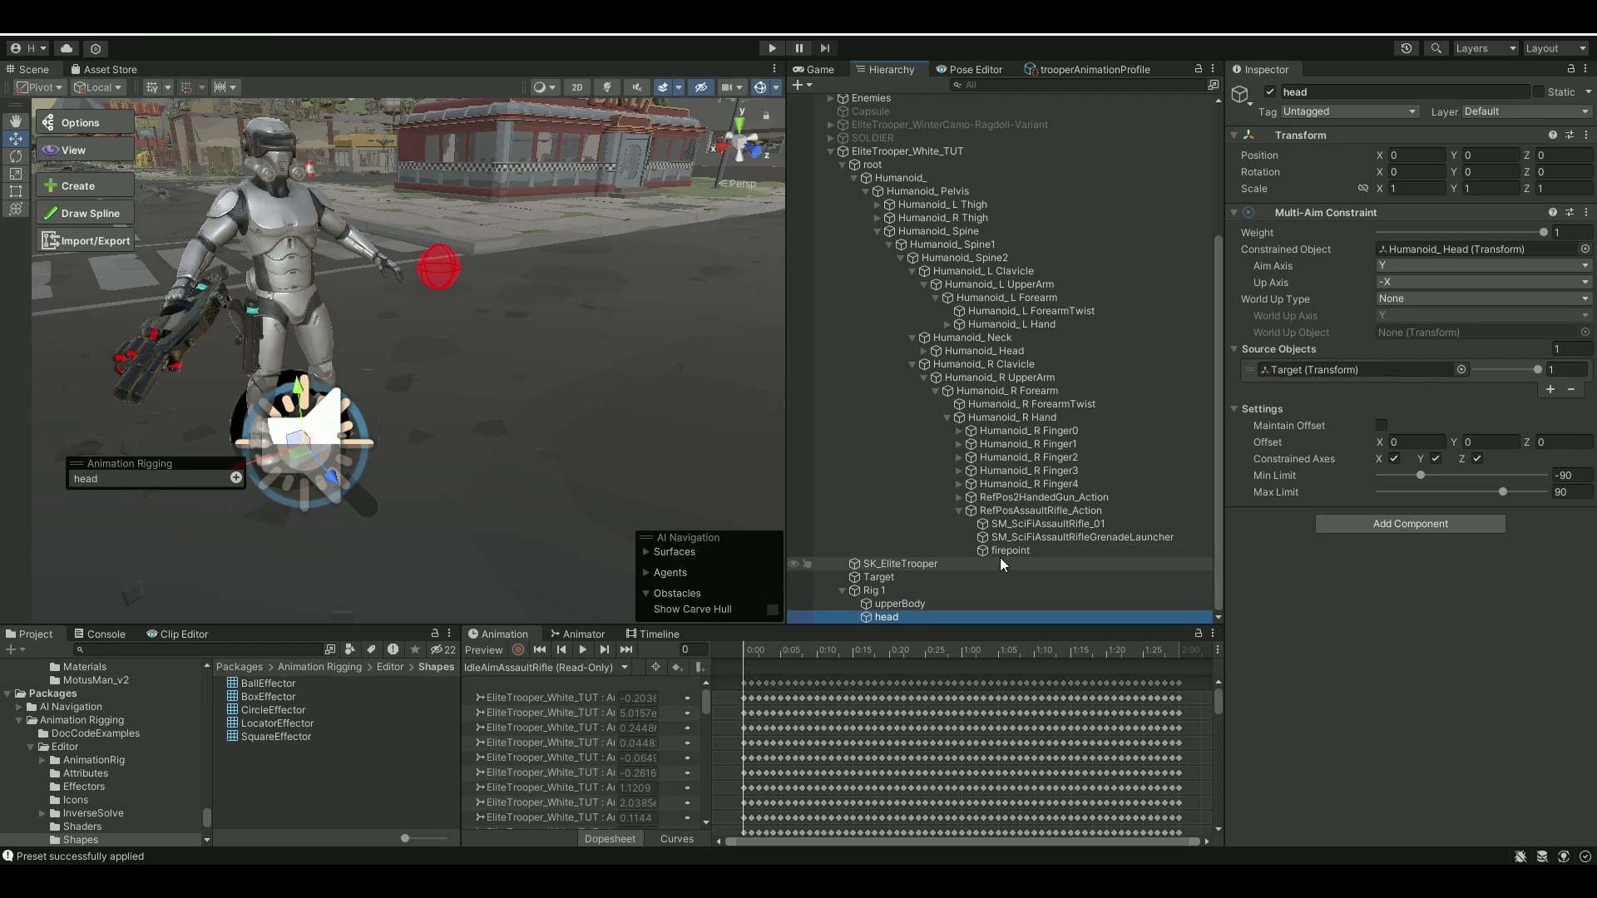
key("ctrl+d")
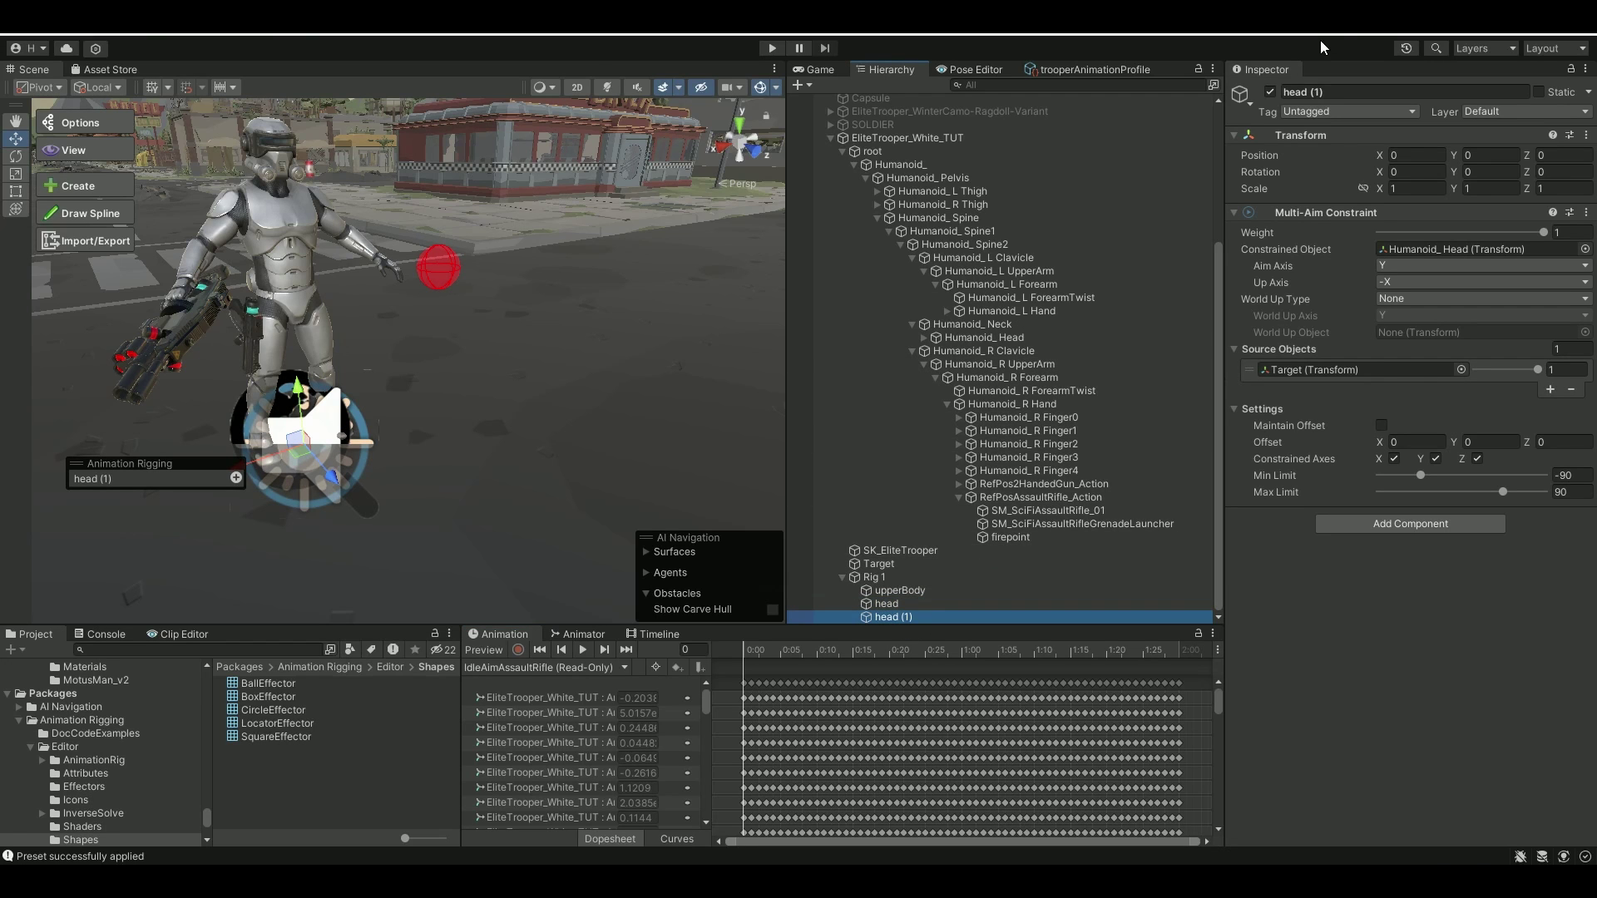
left_click(1324, 91)
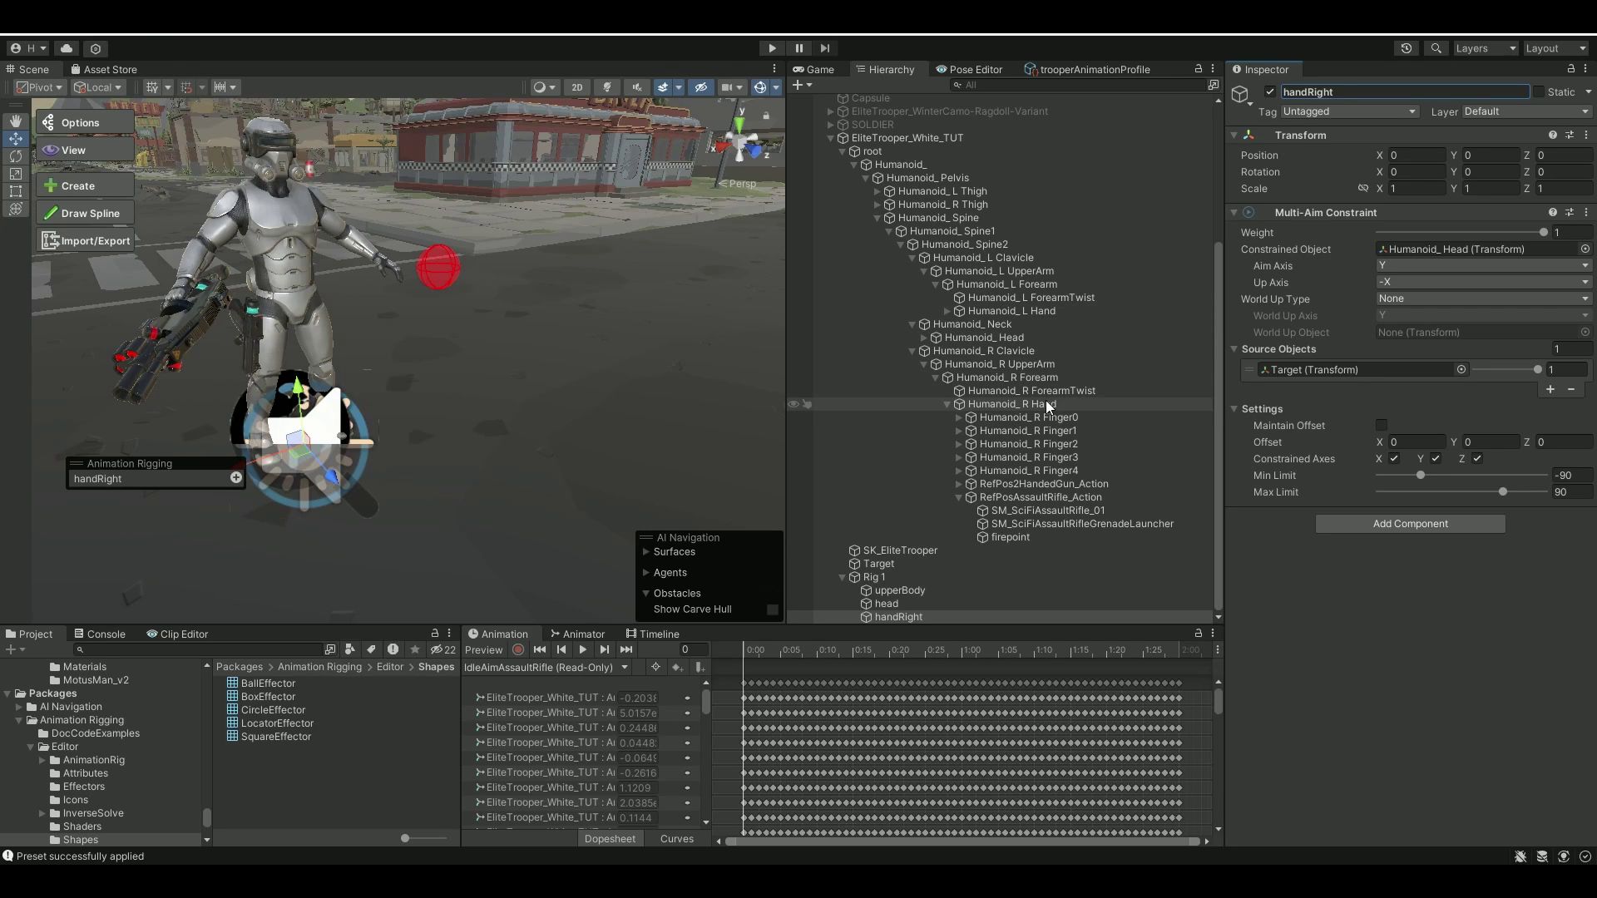
left_click_drag(1045, 405, 1410, 247)
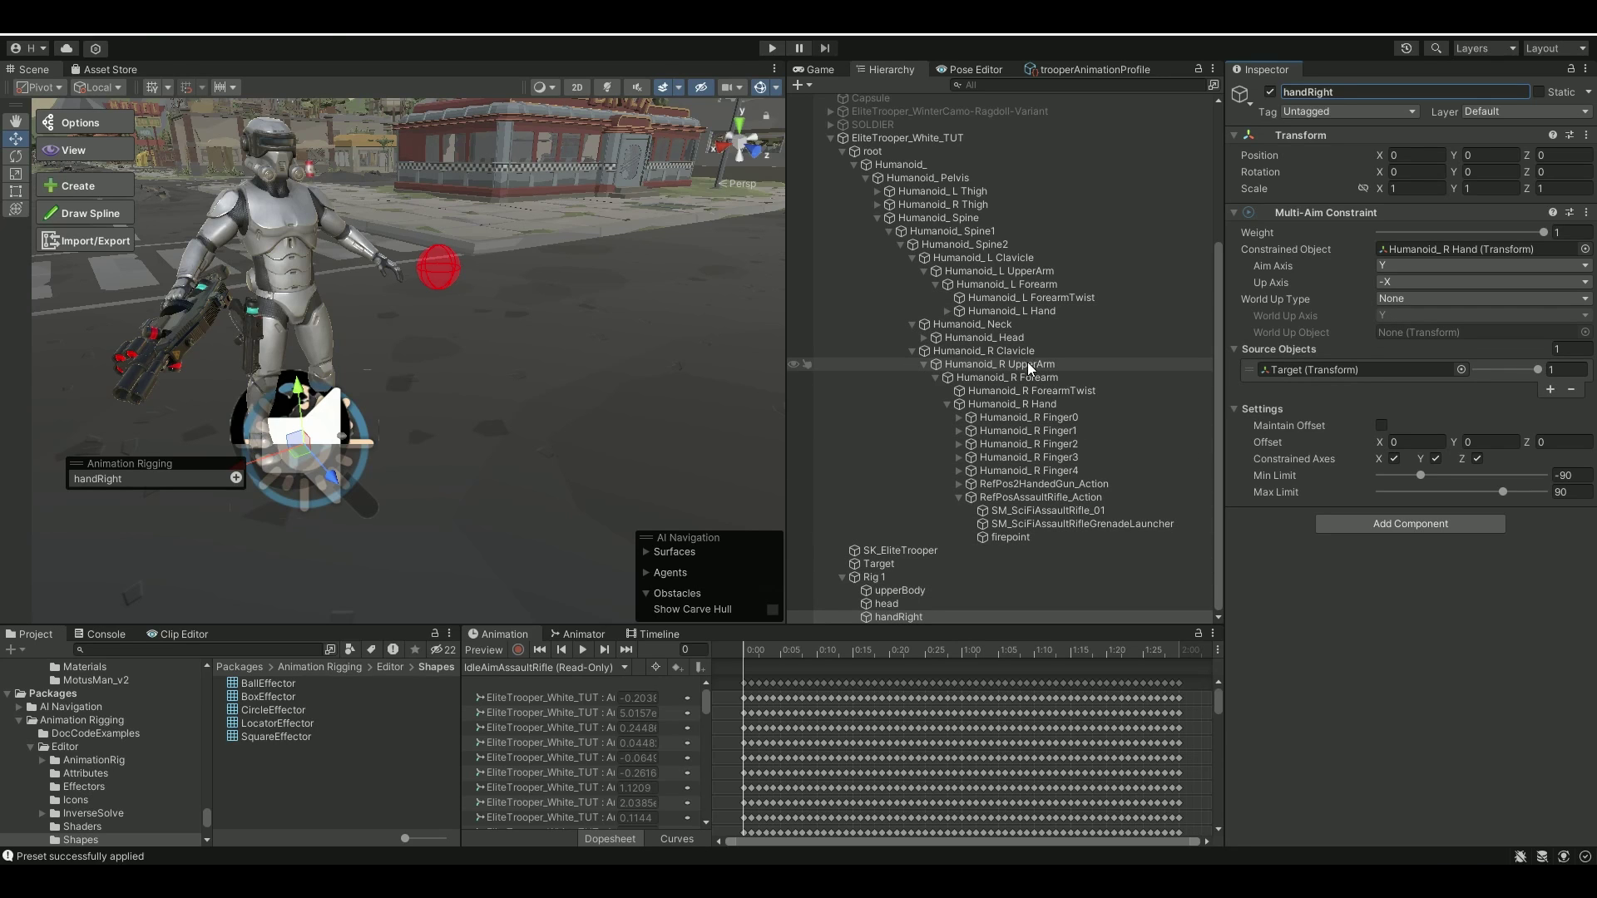
left_click(1067, 403)
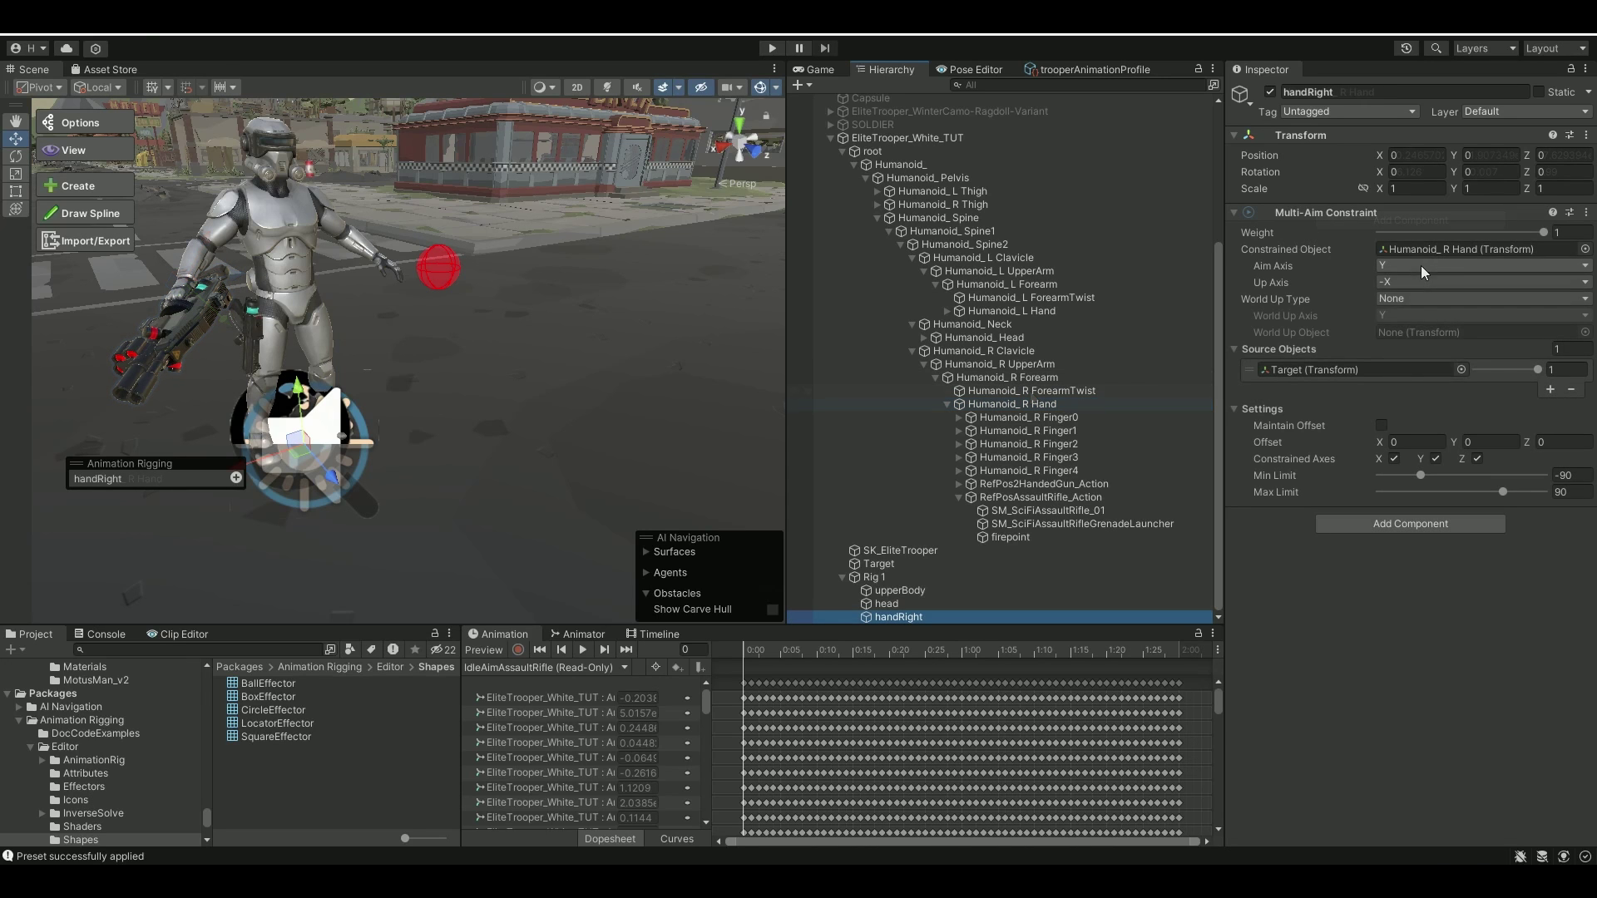
Step: Set handRight's Aim Axis to -X and Up Axis to Z
left_click(1421, 266)
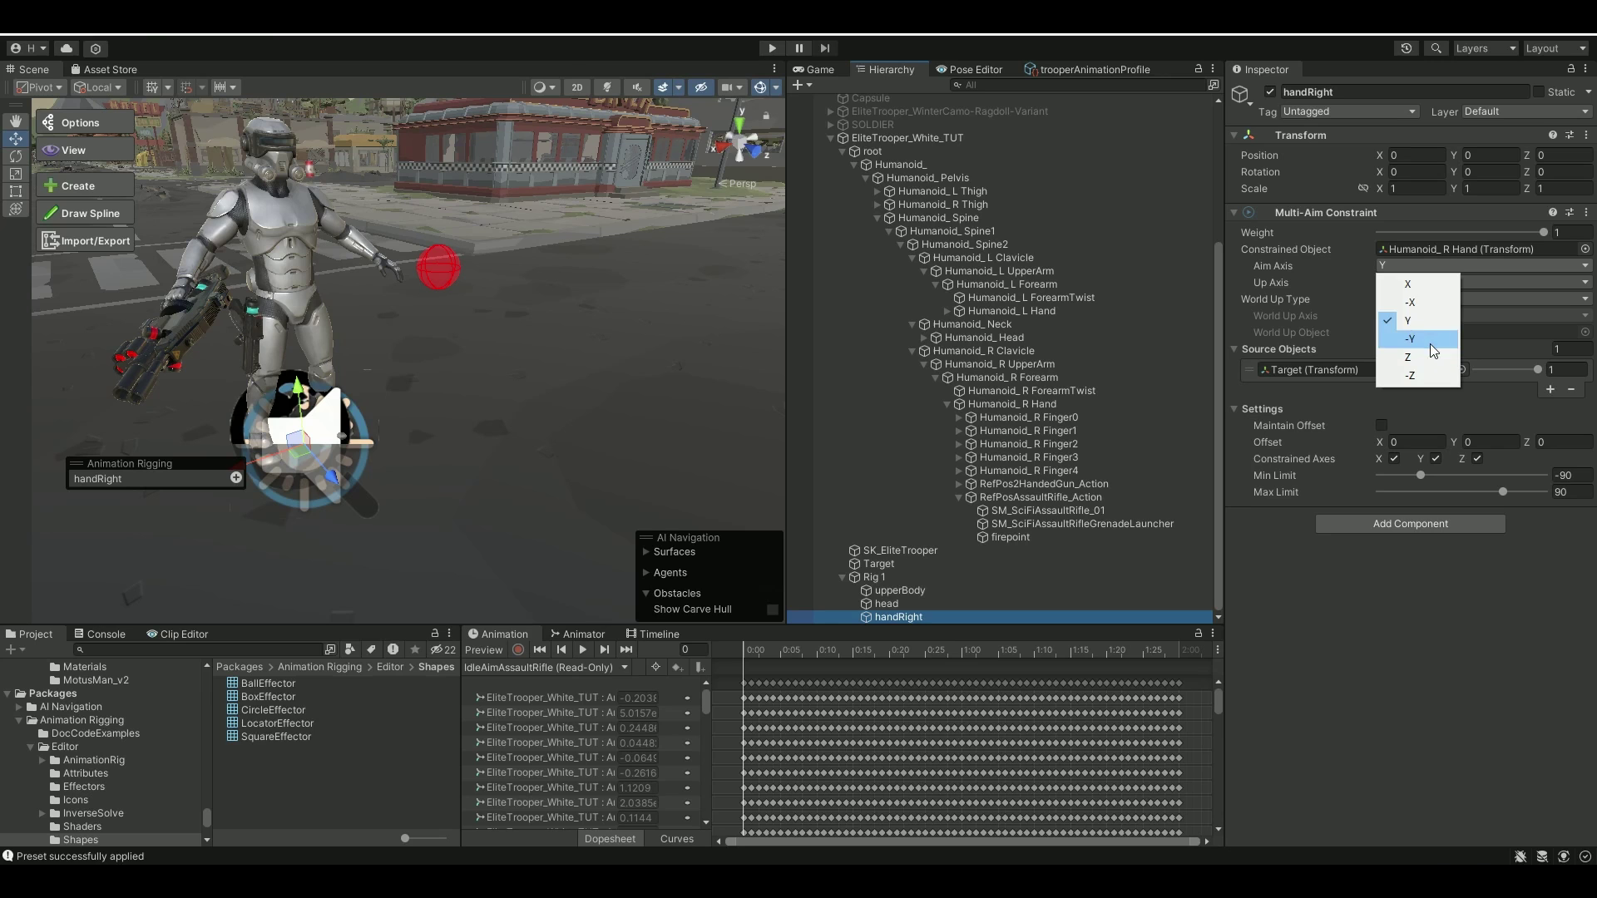
left_click(1422, 301)
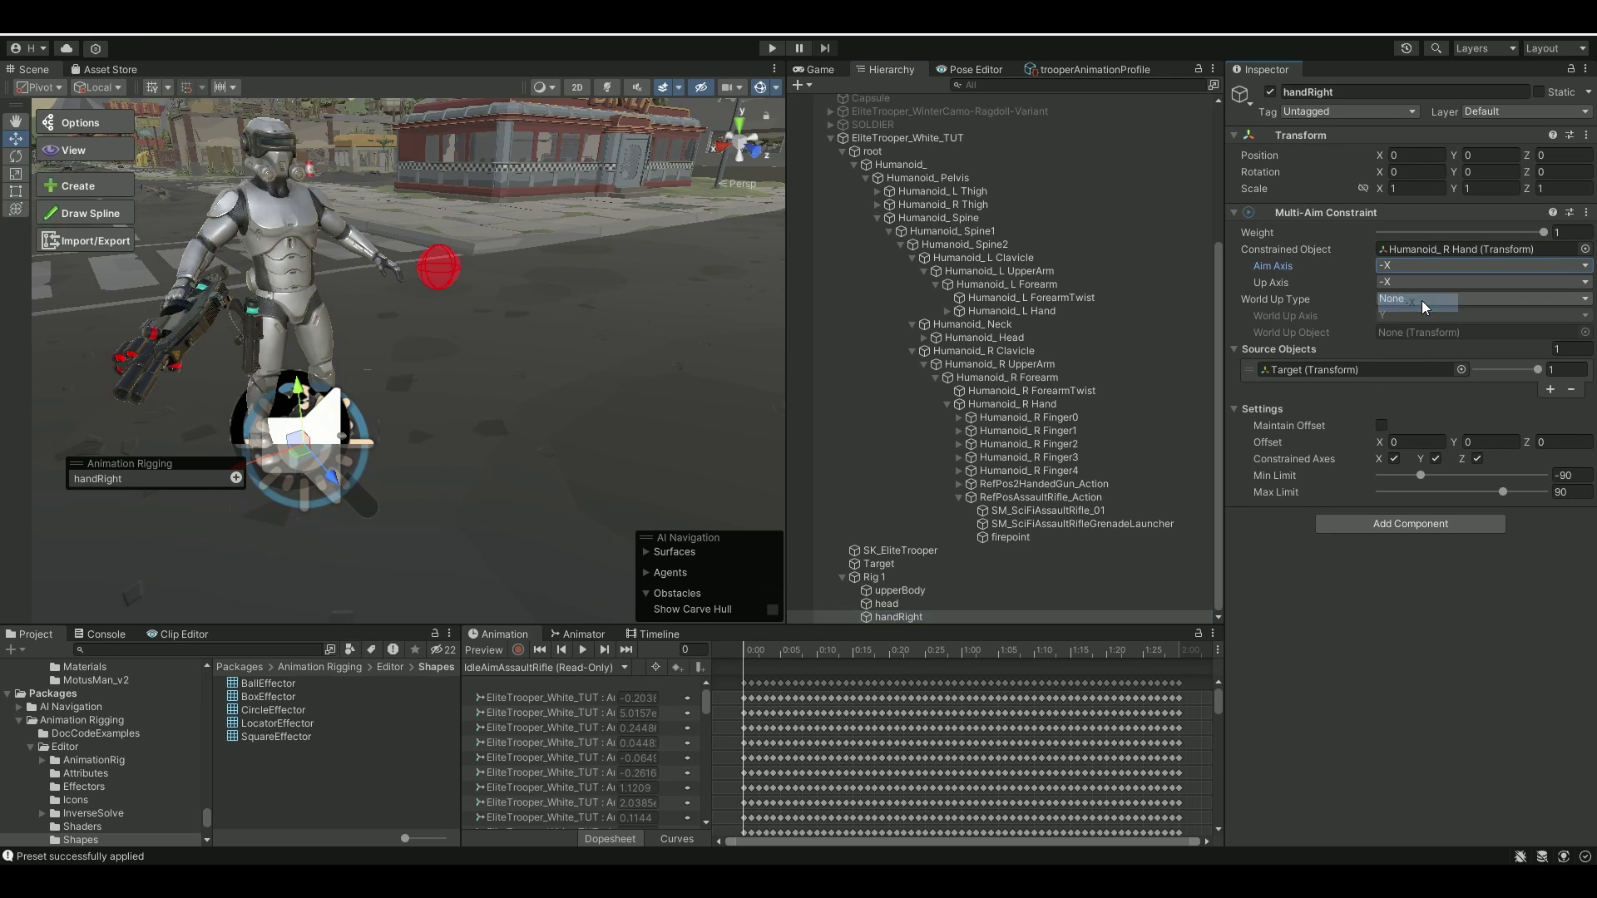
left_click(1390, 283)
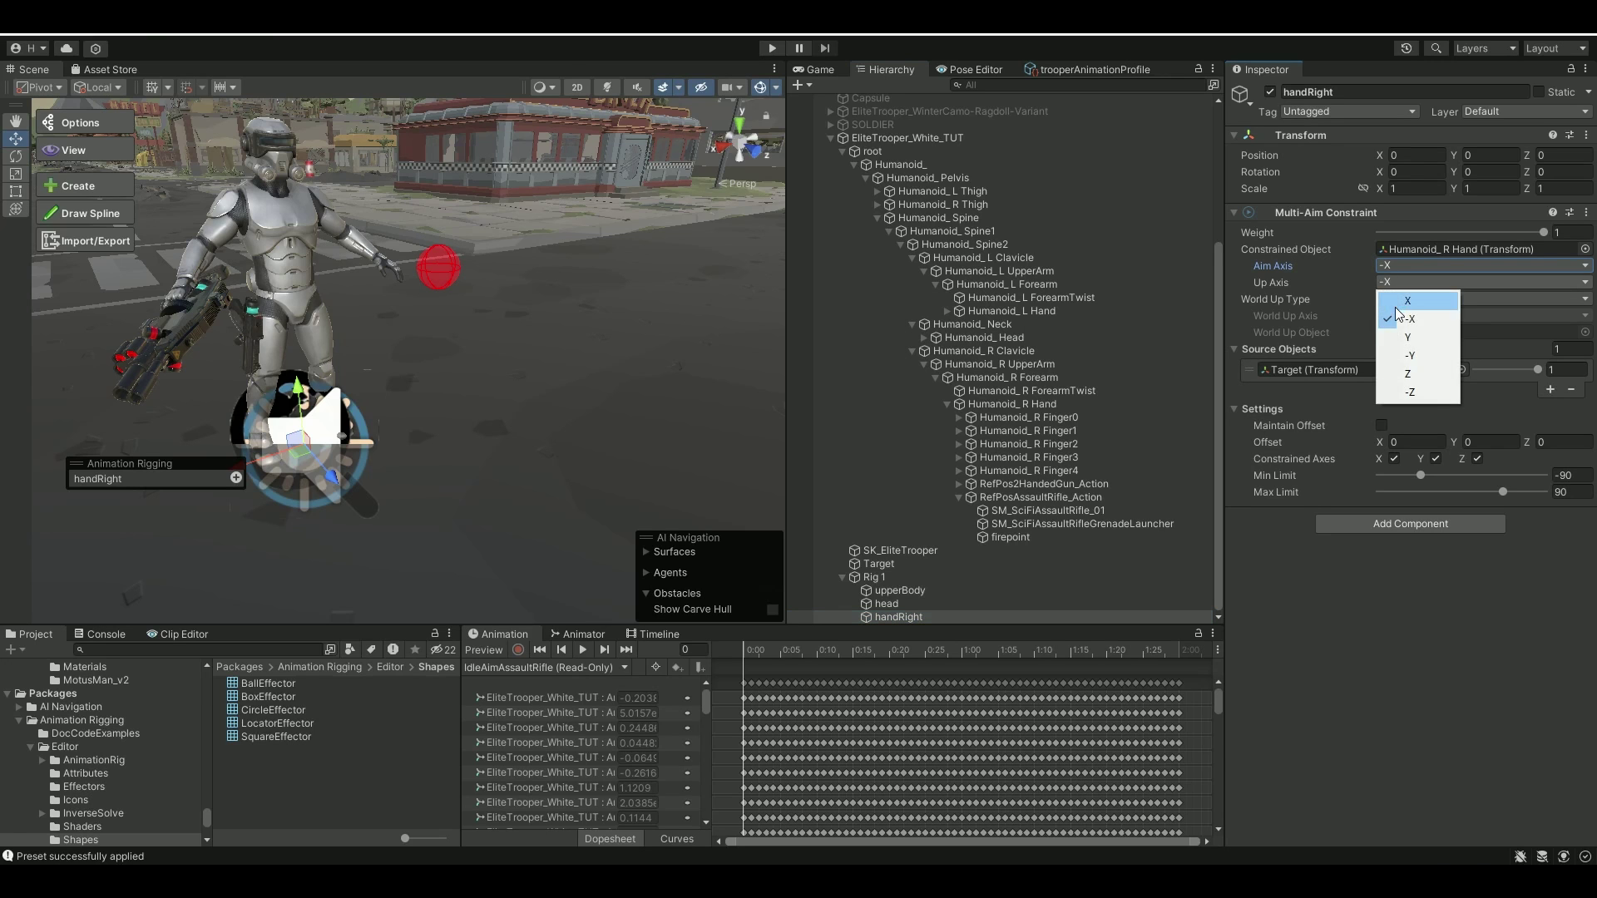
left_click(1394, 367)
left_click(1135, 411)
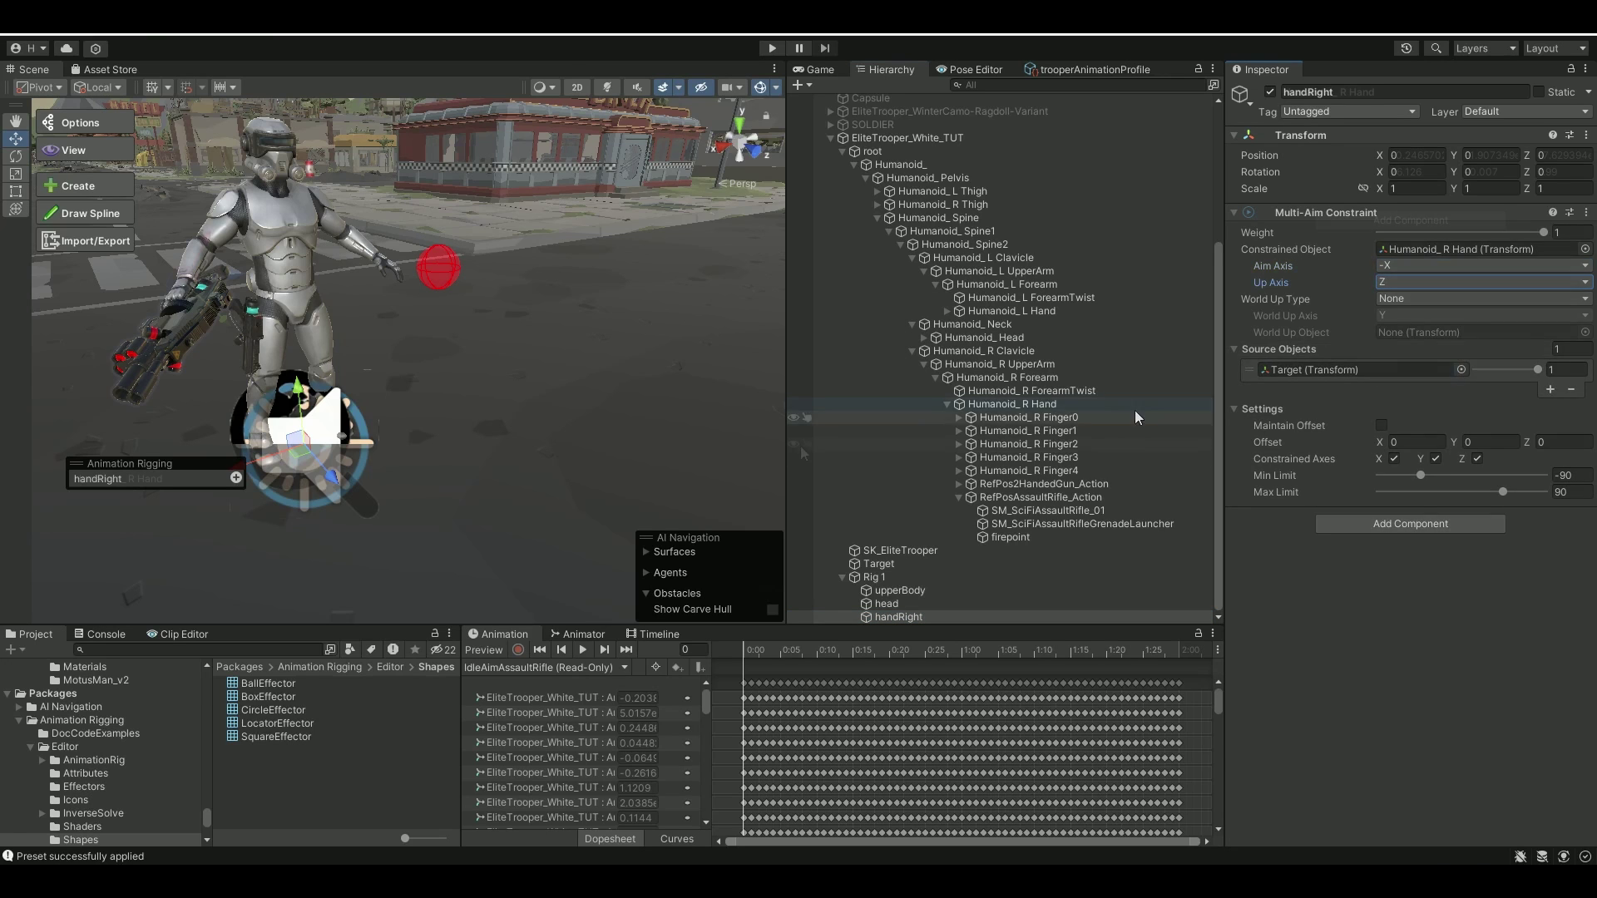
Step: Turn on the animation preview and drag Target lower and to the left to test the rifle aim
left_click(484, 650)
left_click(865, 564)
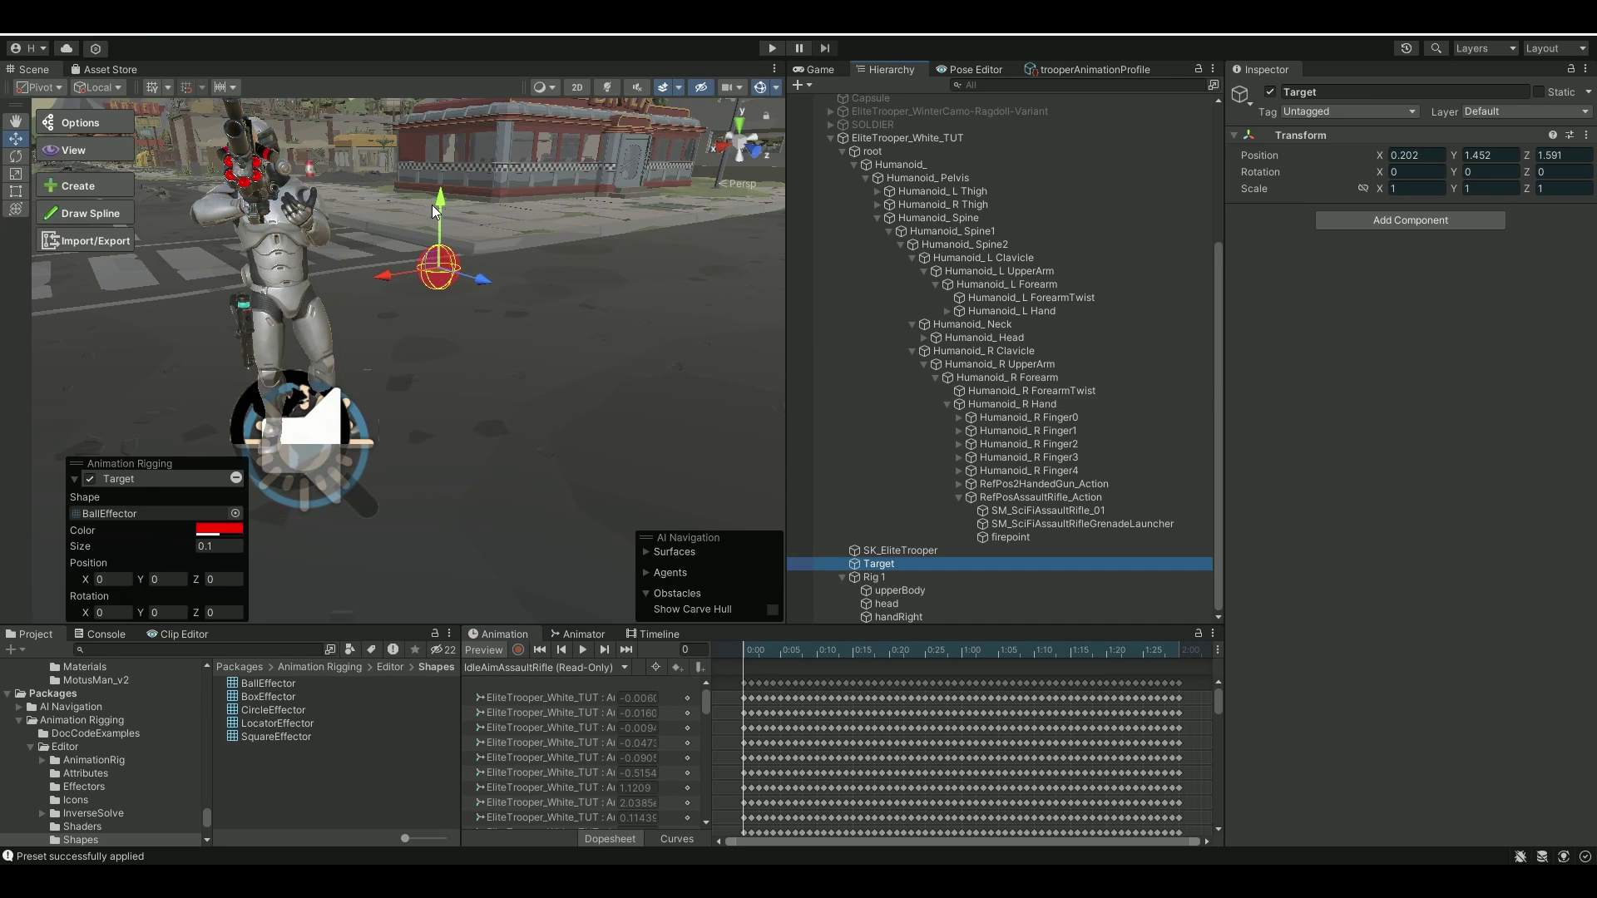
left_click(452, 237)
left_click(919, 565)
left_click_drag(443, 192, 482, 317)
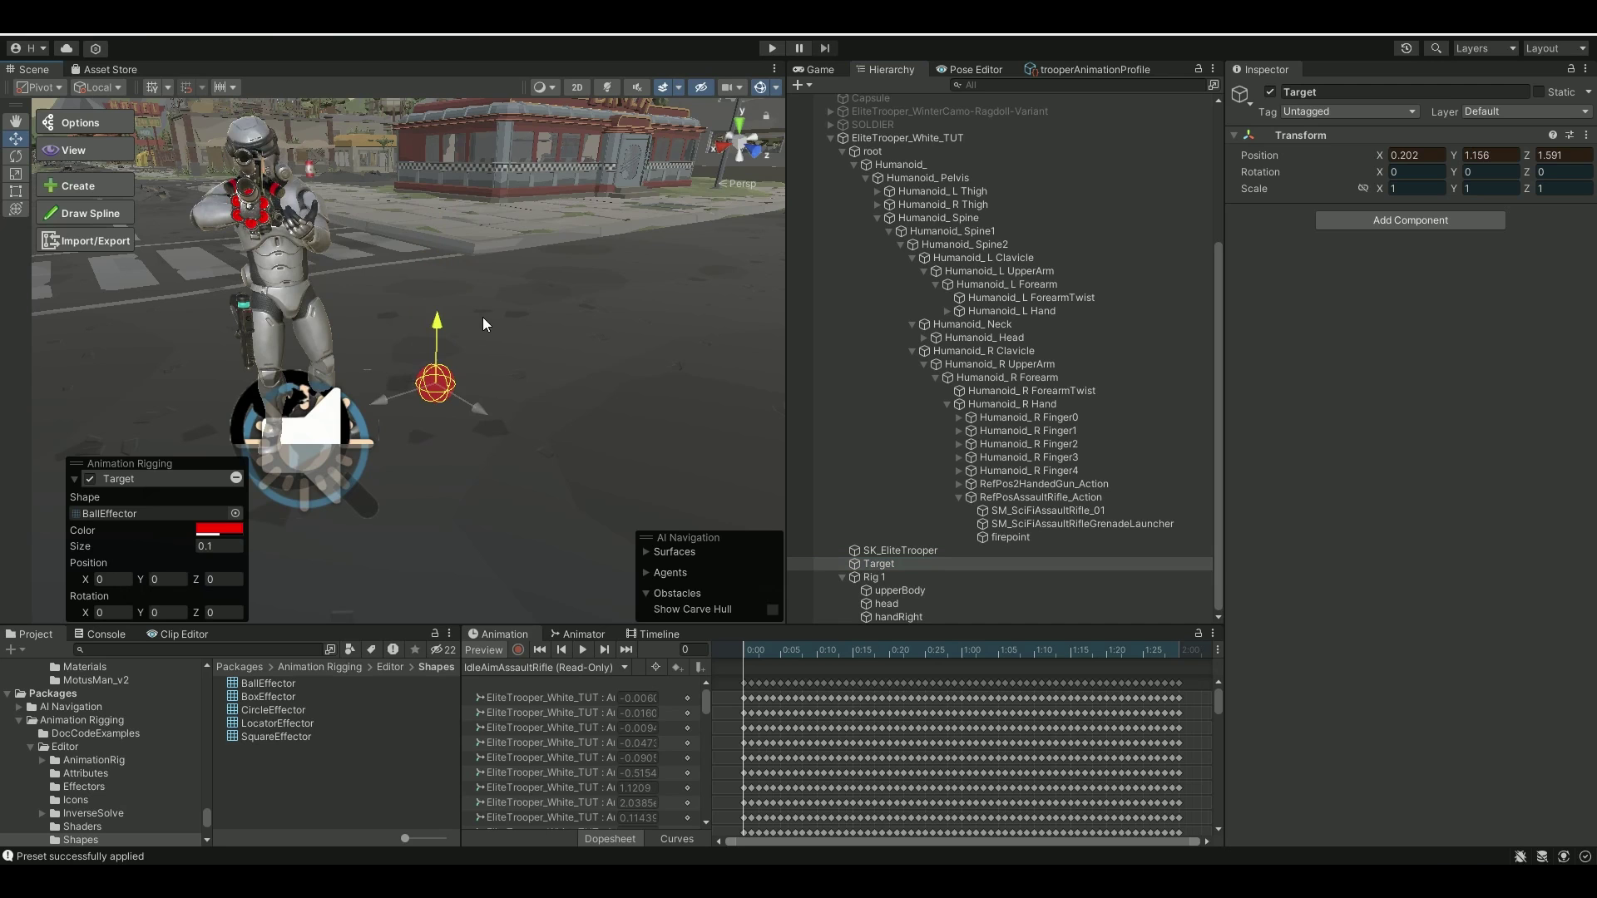
left_click_drag(386, 399, 486, 426)
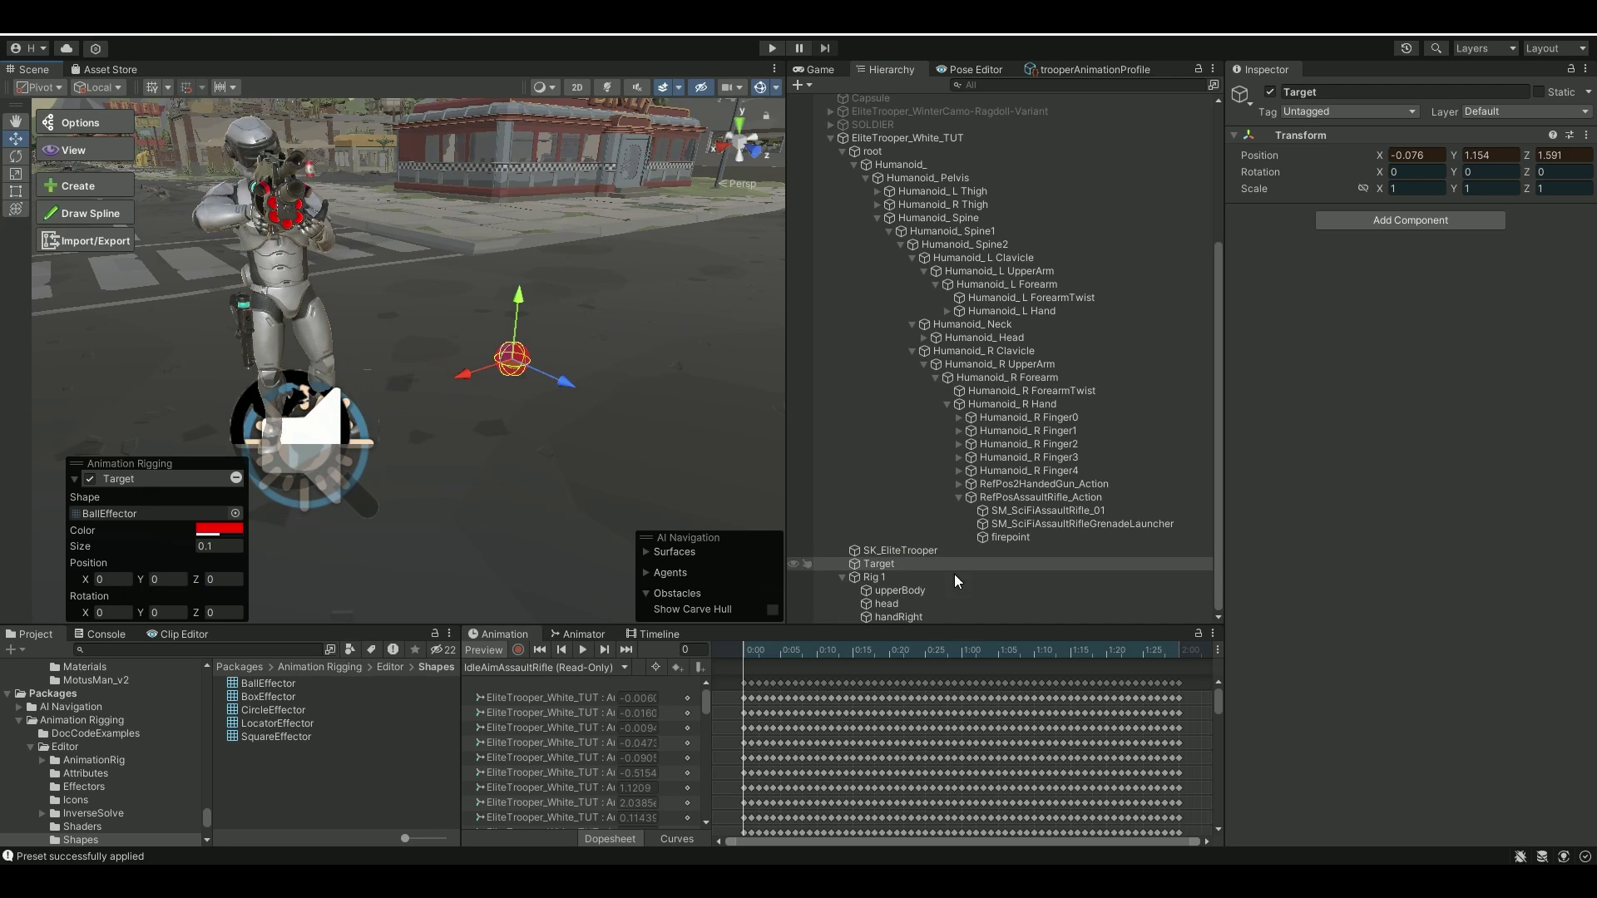
Step: View the trooper from behind and the right side, then select handRight
left_click_drag(616, 432, 649, 442, "alt")
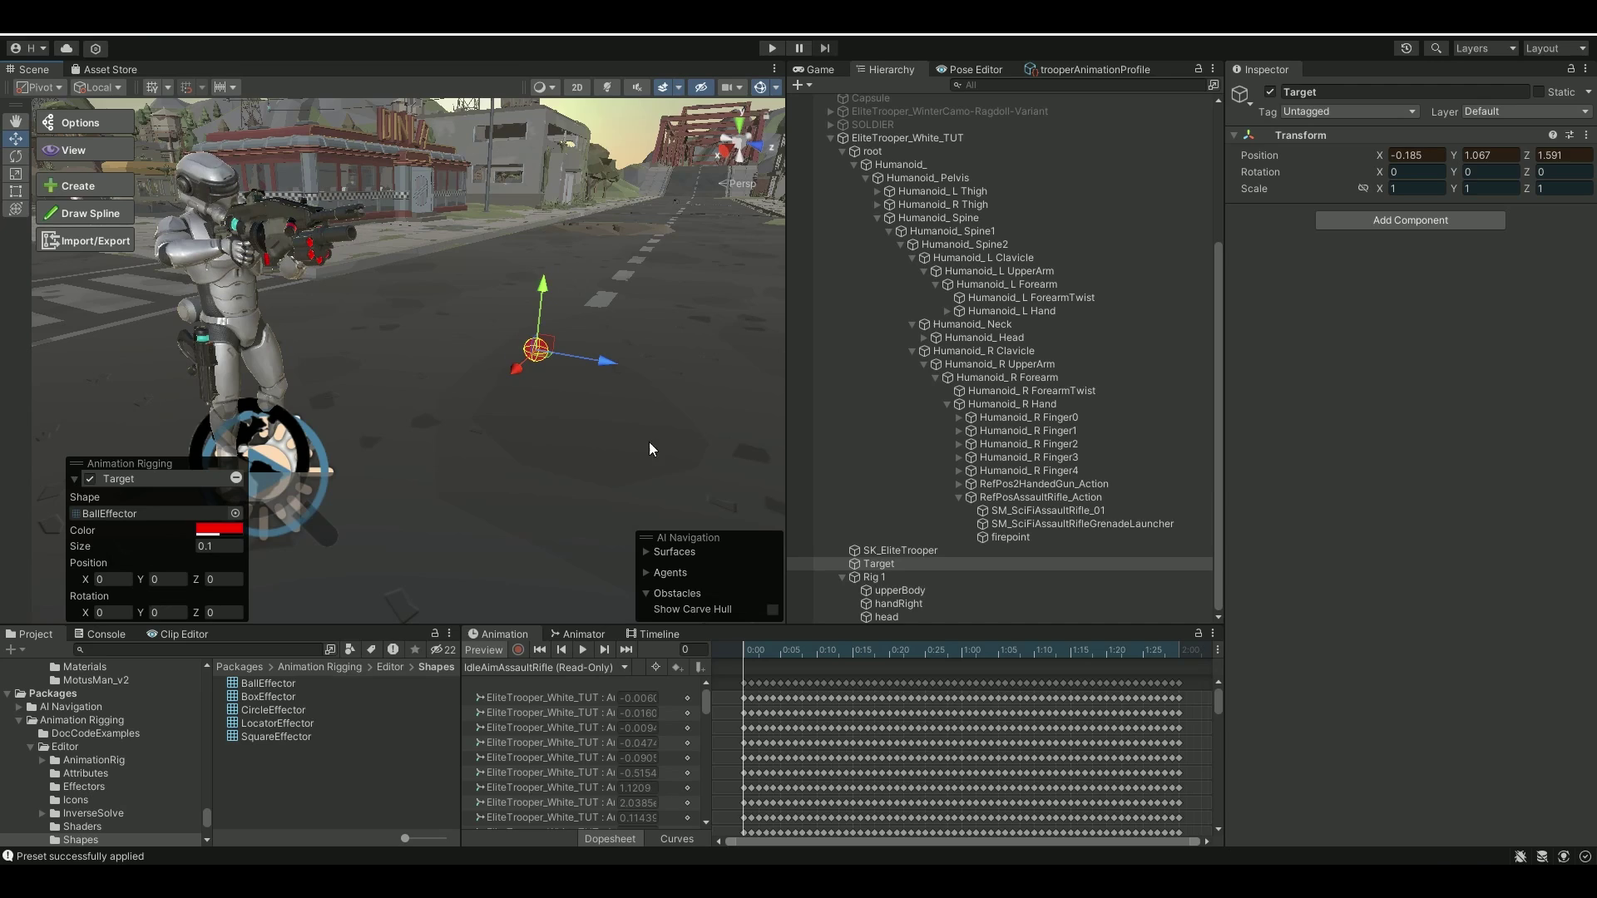
left_click(725, 137)
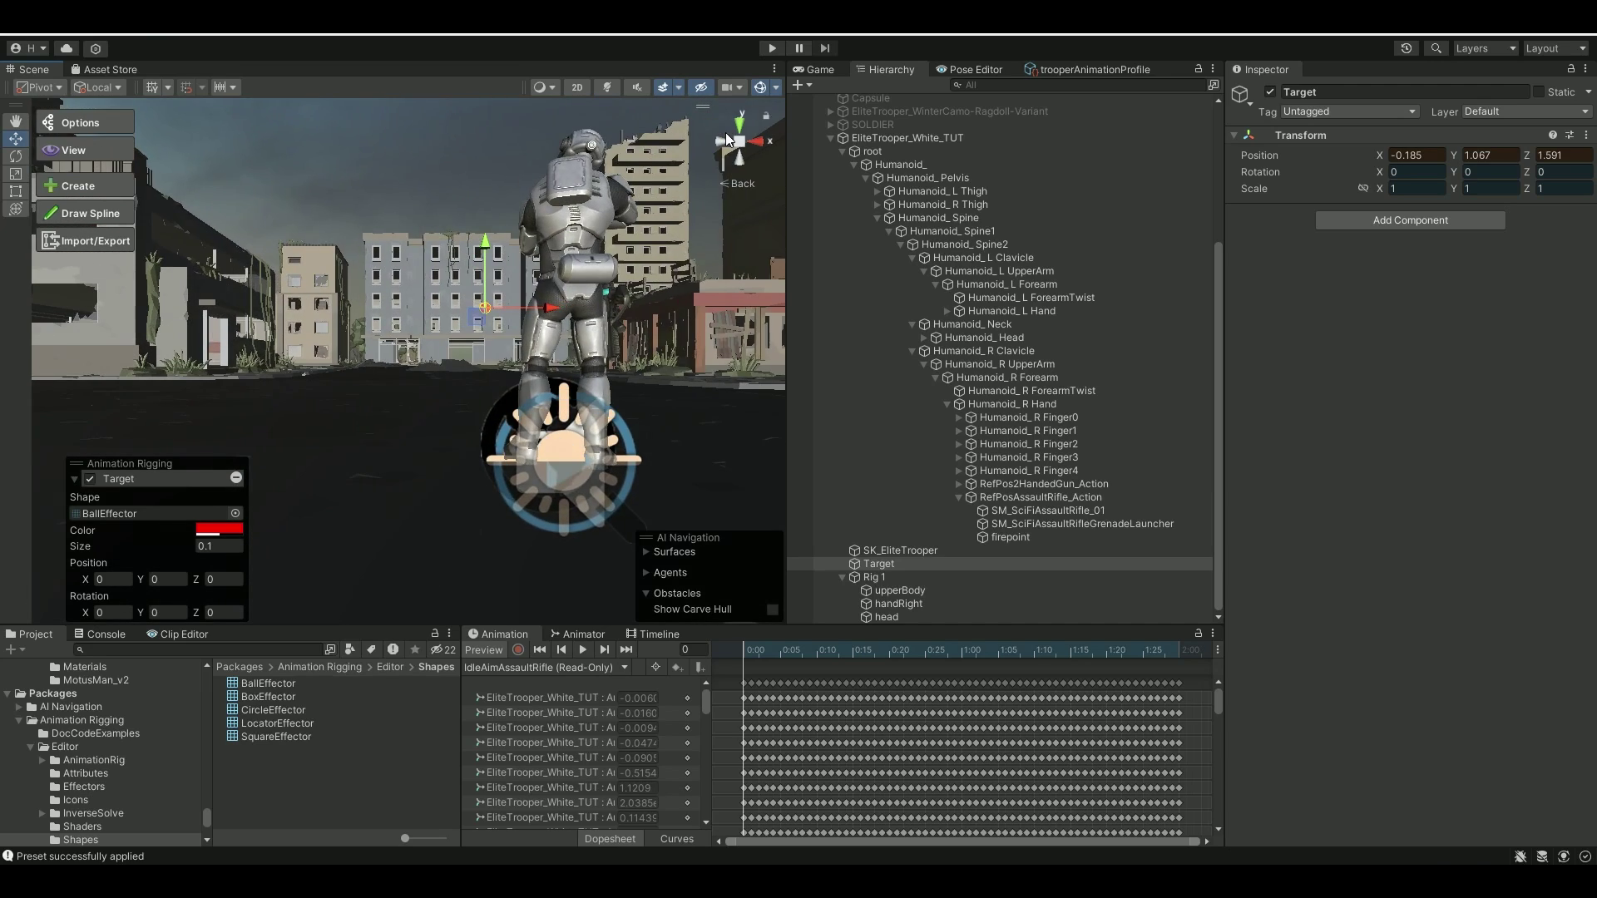
left_click(716, 143)
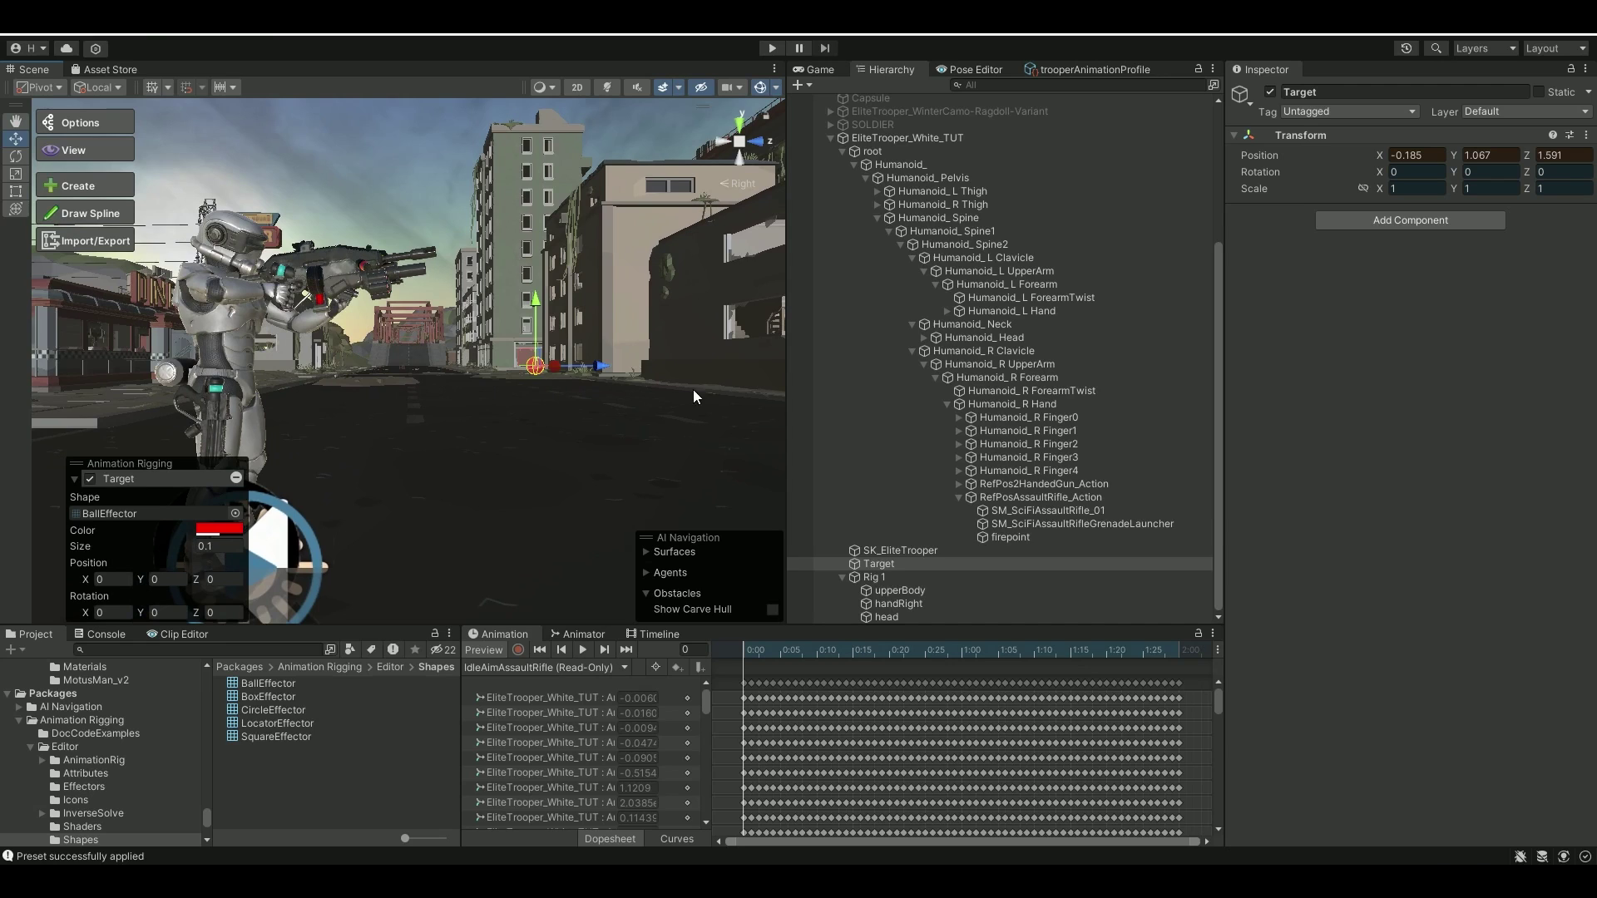
left_click(906, 600)
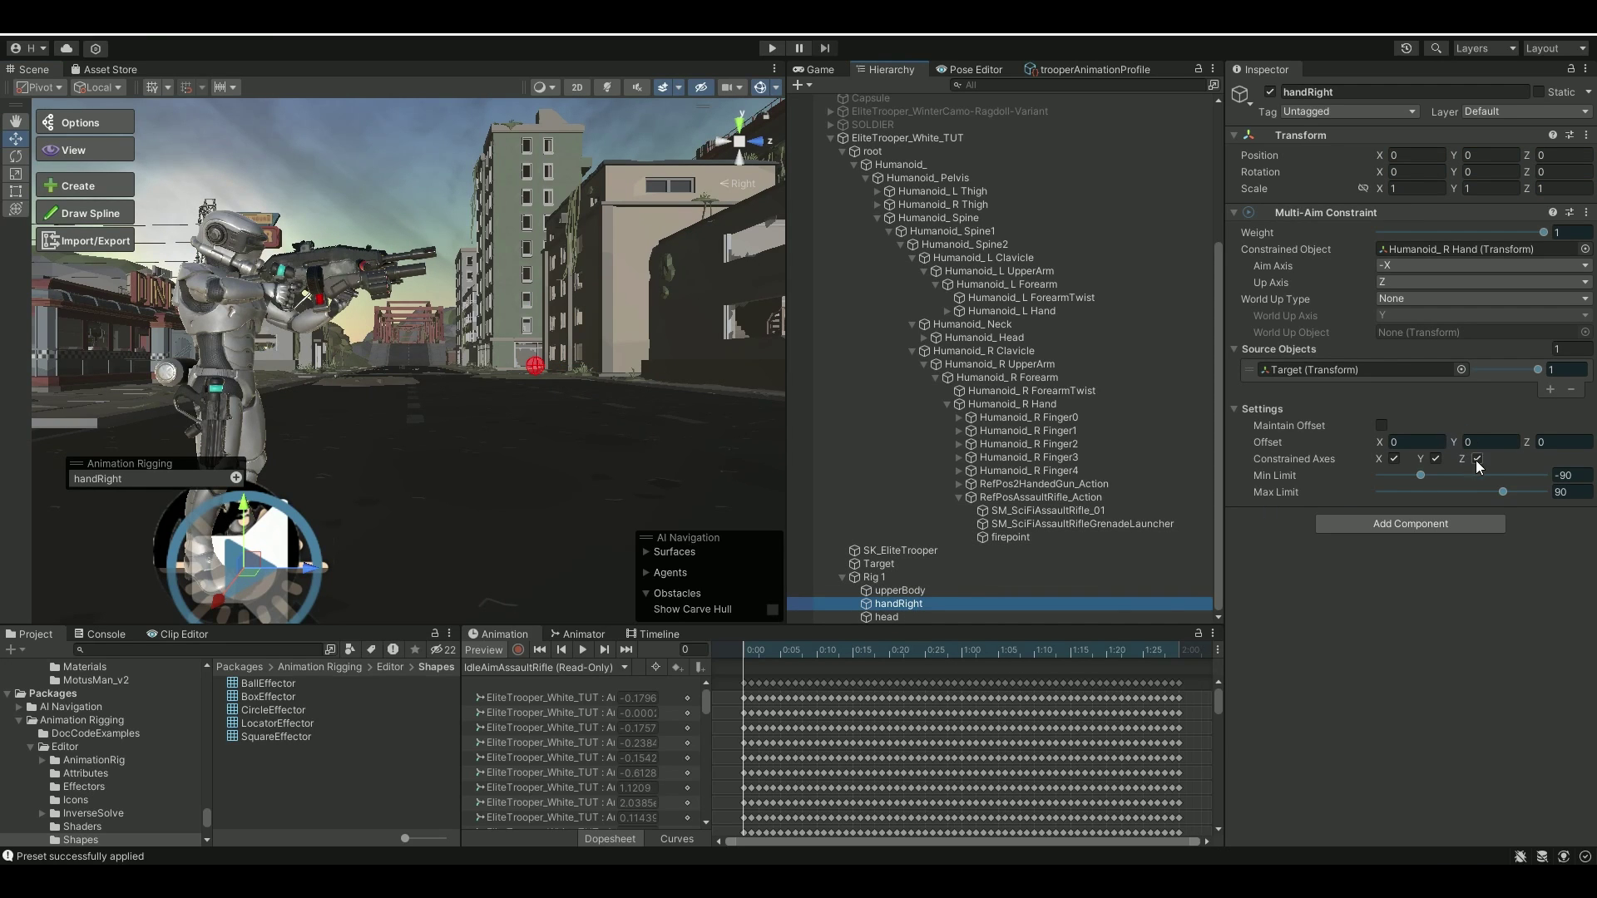
Step: Set the Multi-Aim Constraint Offset Y to -24 and frame the trooper from the Top view
left_click(1534, 428)
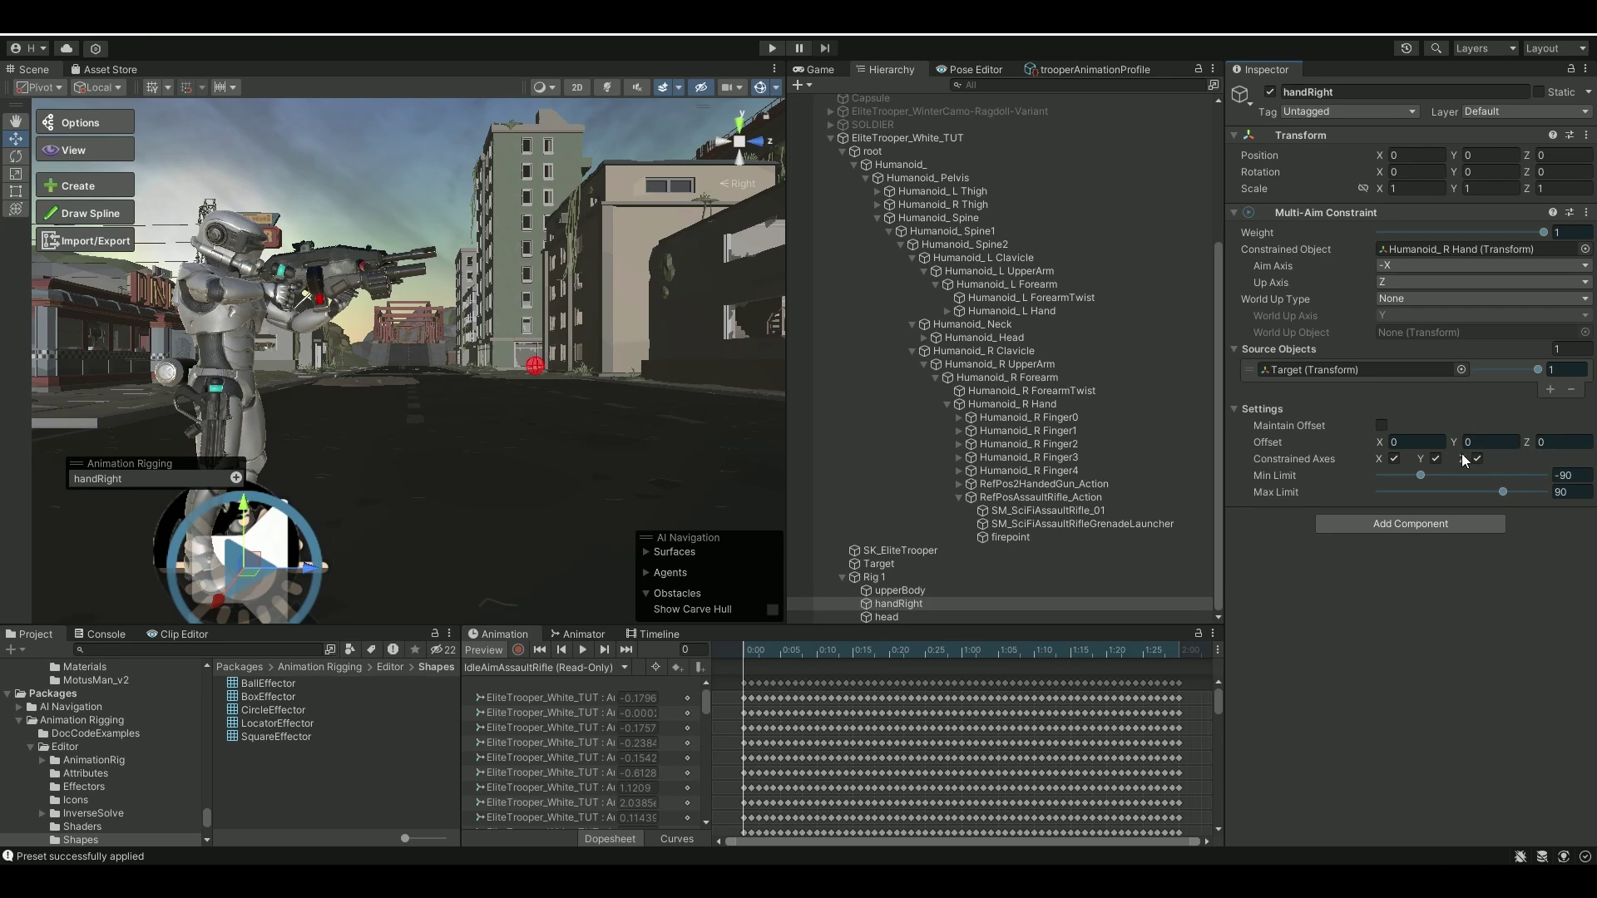
left_click_drag(1454, 442, 806, 476)
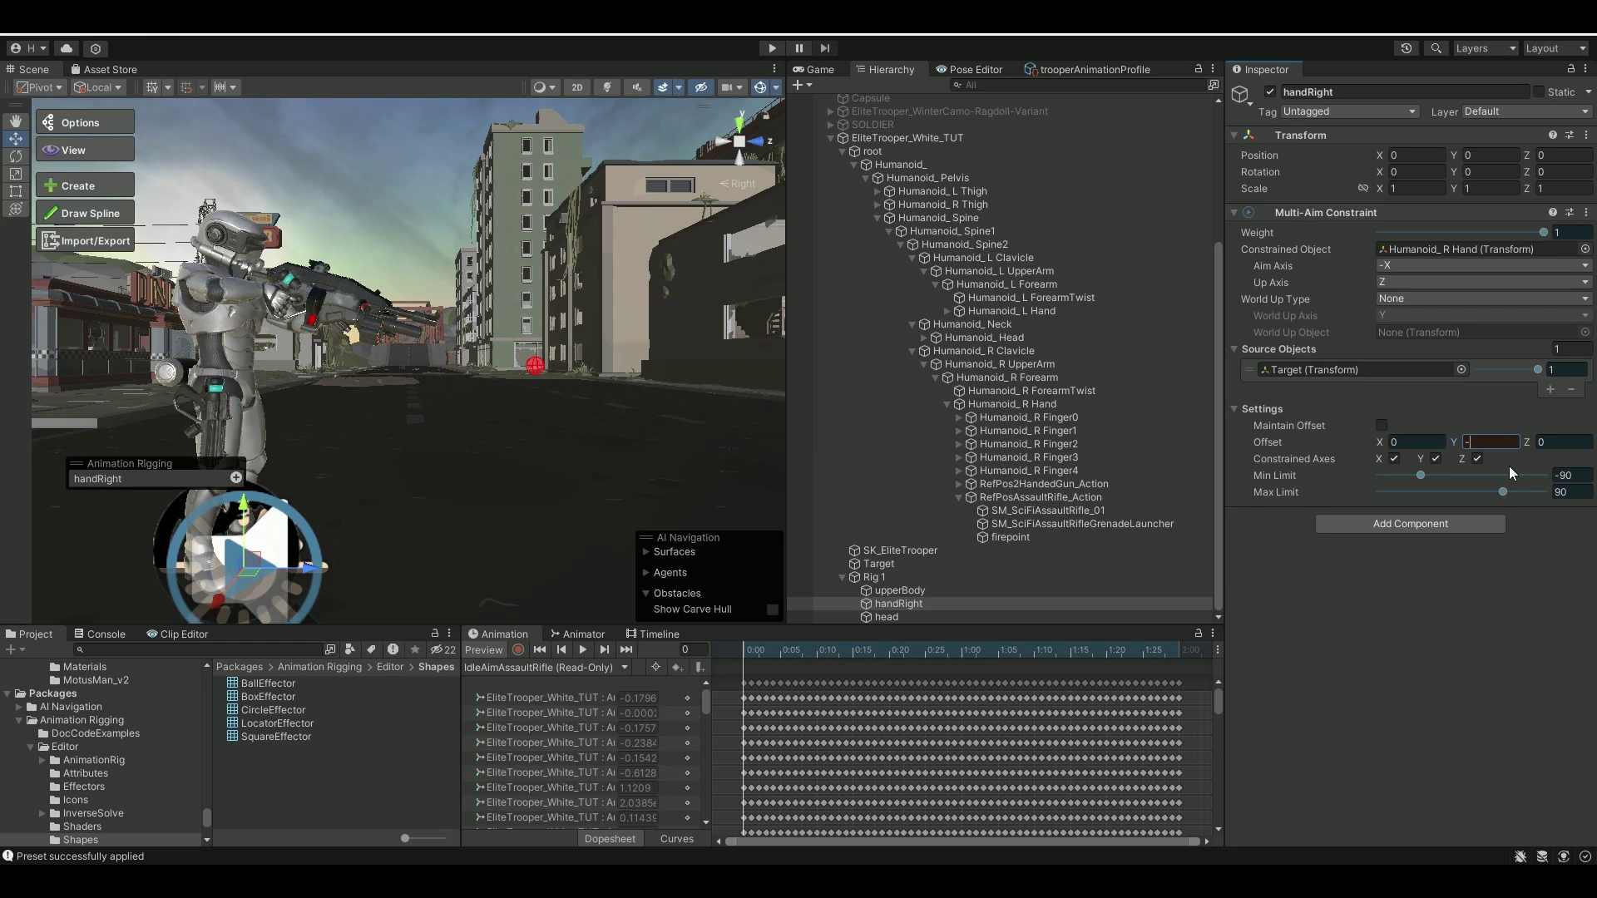
type("24")
right_click_drag(288, 276, 492, 276)
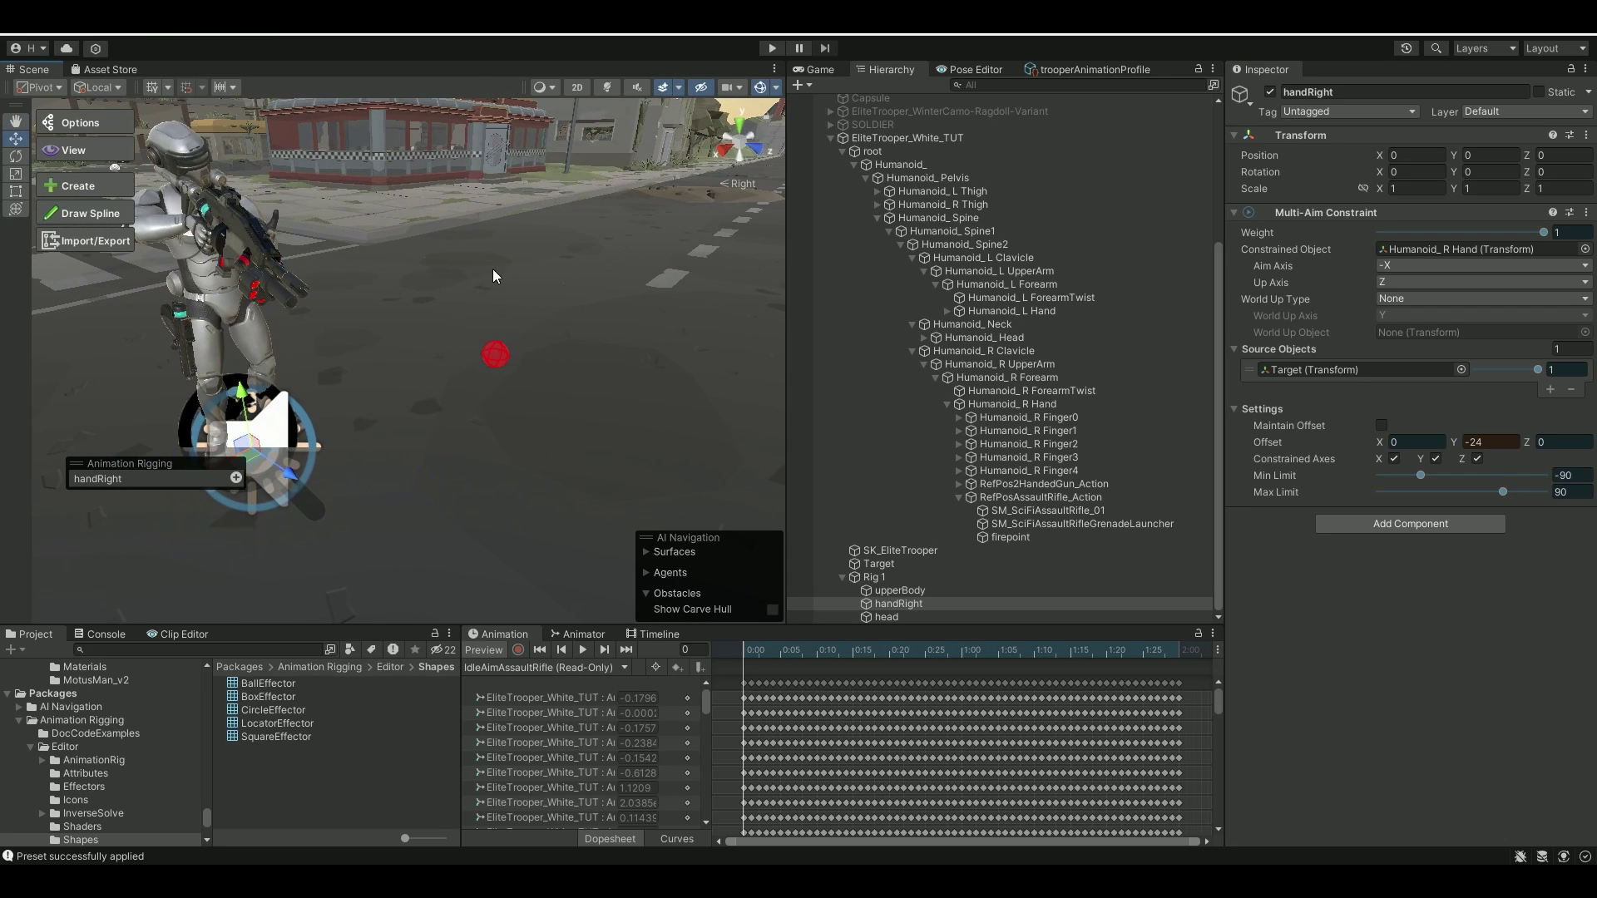
left_click(737, 124)
middle_click_drag(706, 213, 601, 253)
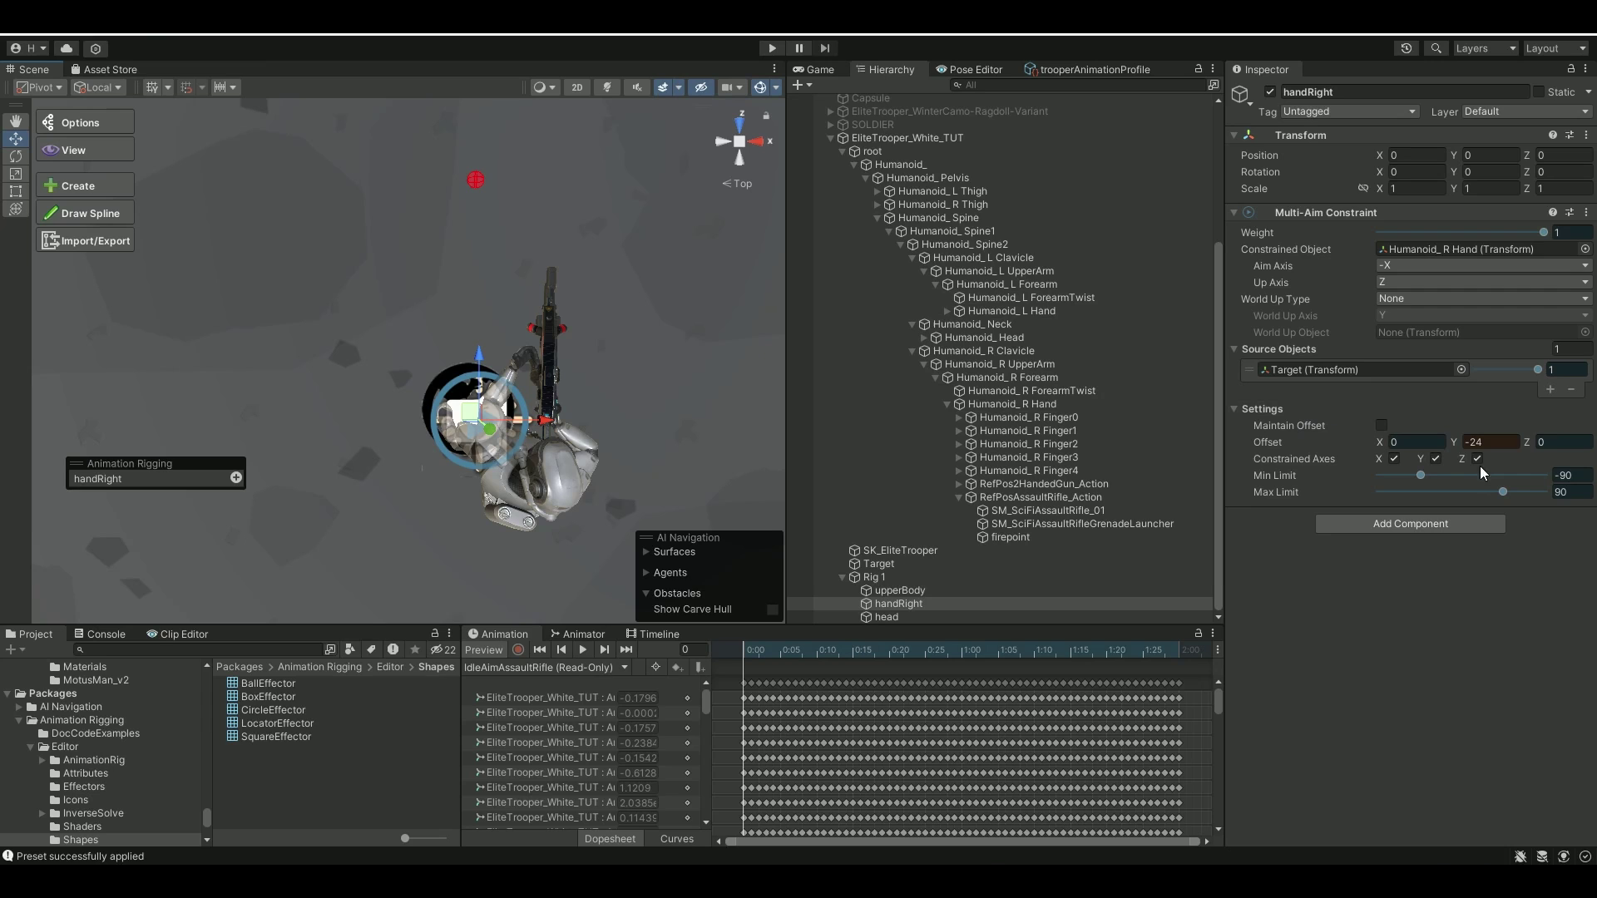
Step: Set the aim Offset Z to -18, then select the Target object
left_click_drag(1533, 447, 1052, 432)
left_click(1567, 438)
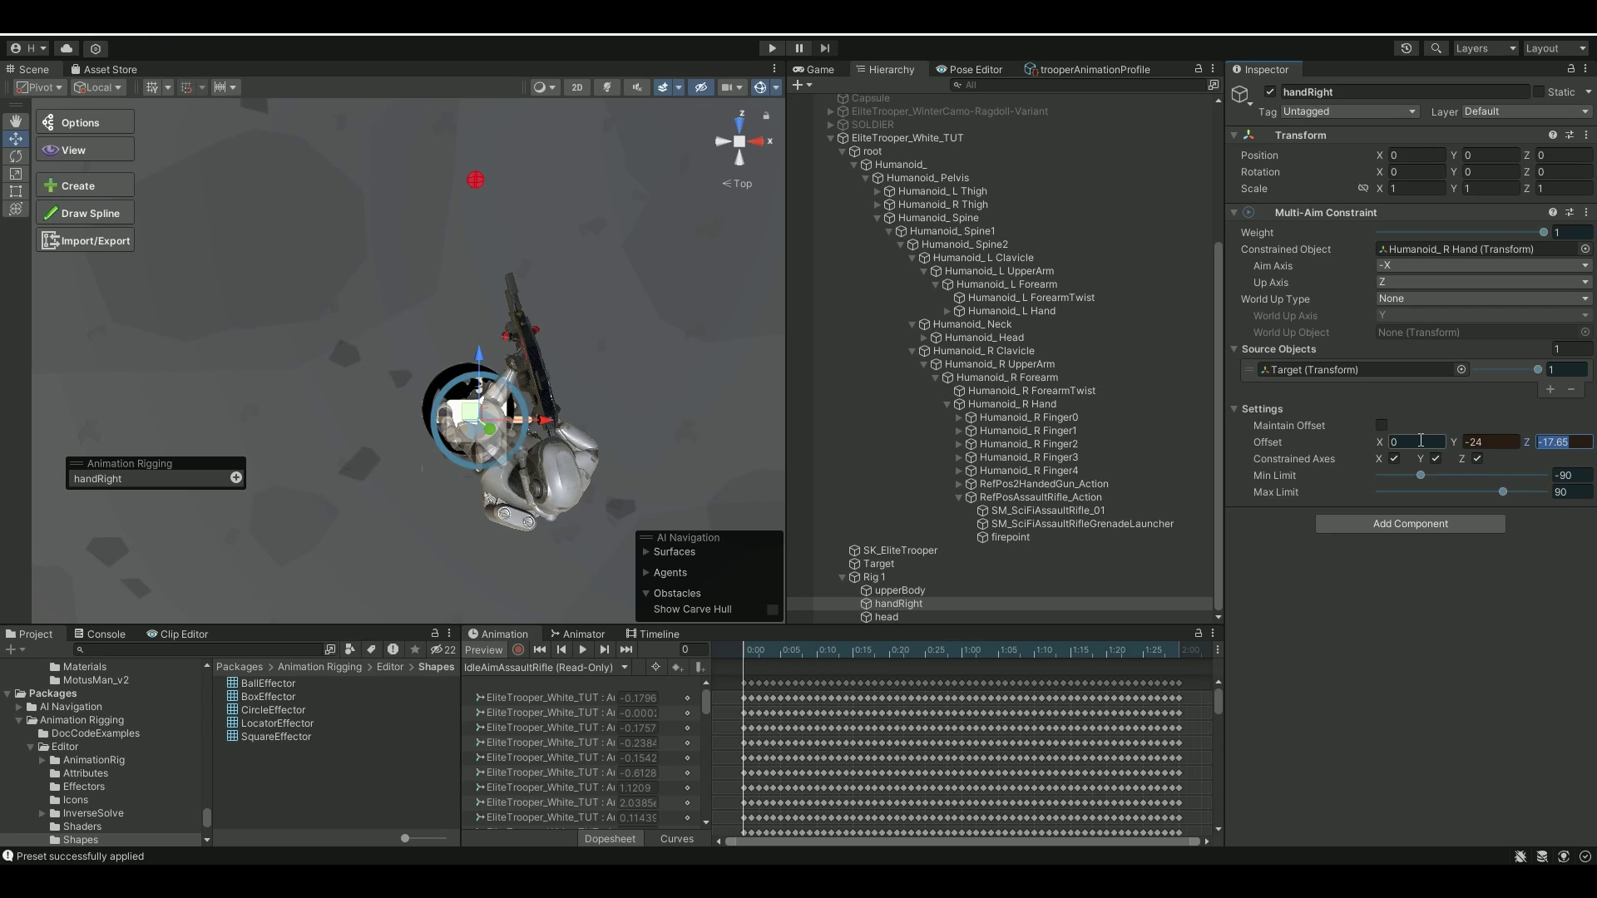
type("-18")
key("Return")
left_click(896, 566)
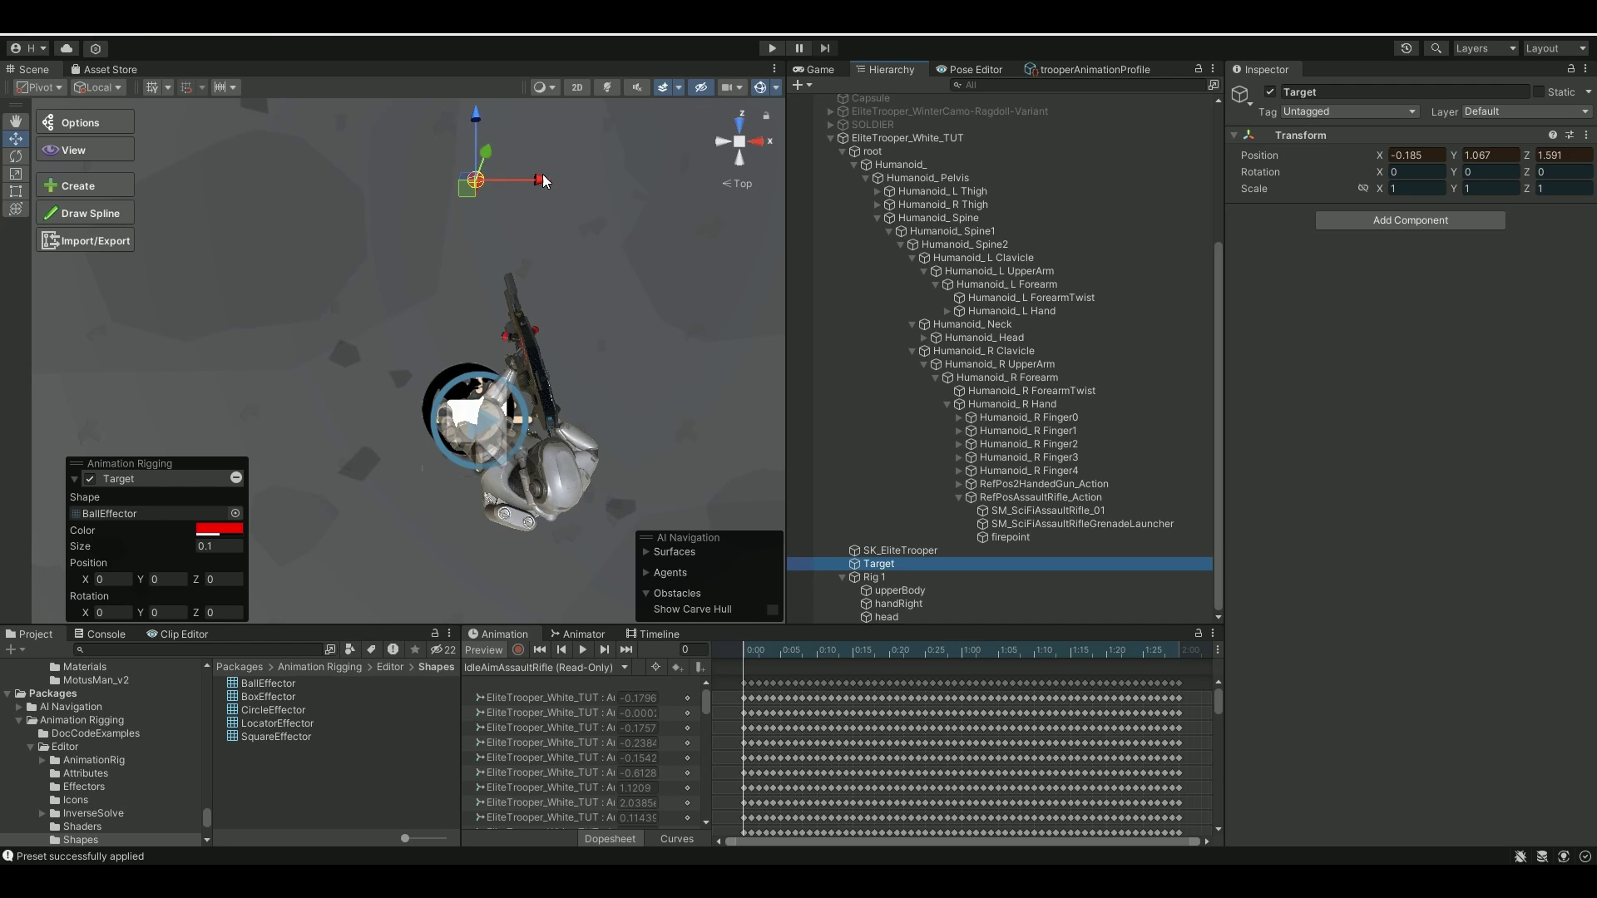
Step: Drag Target higher in front of the trooper to -0.091, 1.354, 1.591
left_click_drag(545, 181, 356, 178)
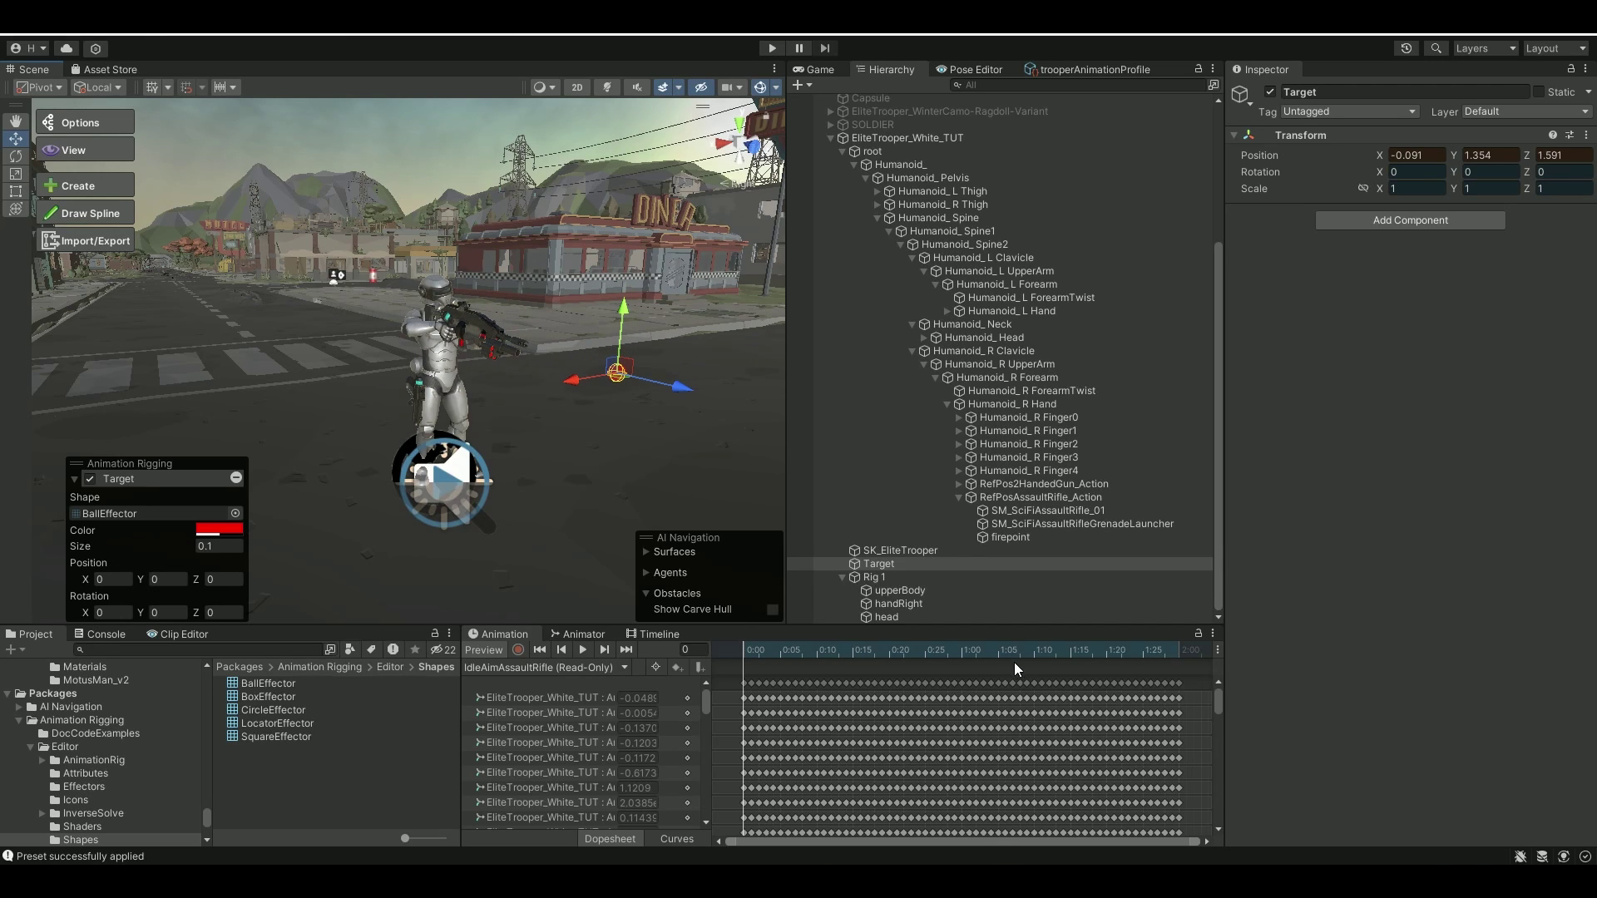
Step: Create an empty child named handIKFix under Rig 1
left_click(894, 577)
right_click(900, 578)
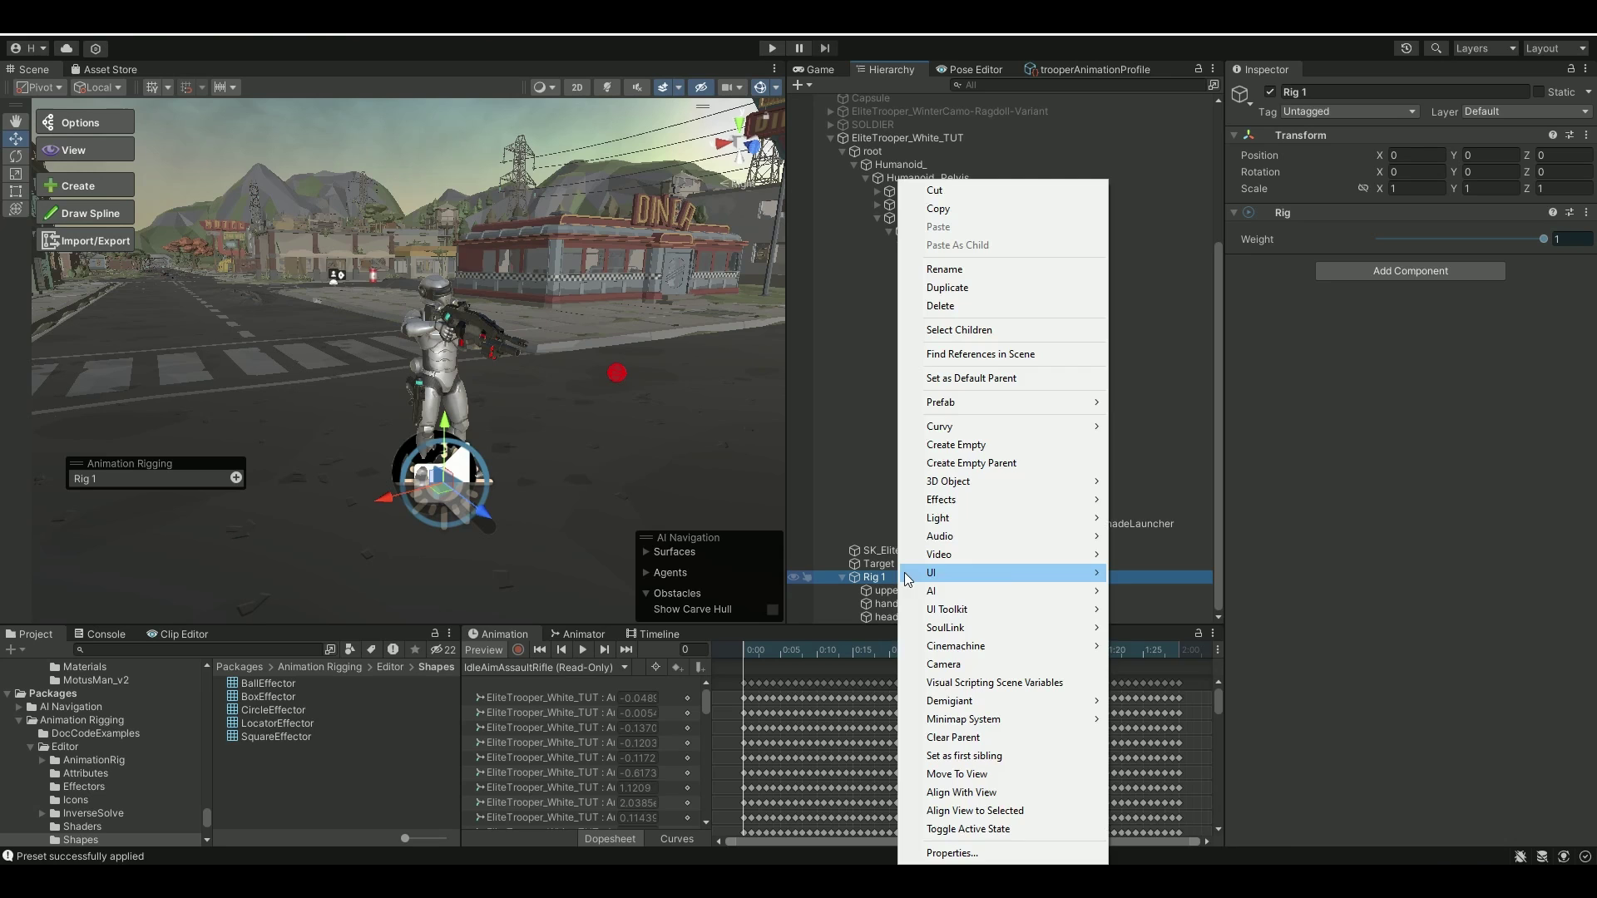
left_click(956, 445)
type("hand")
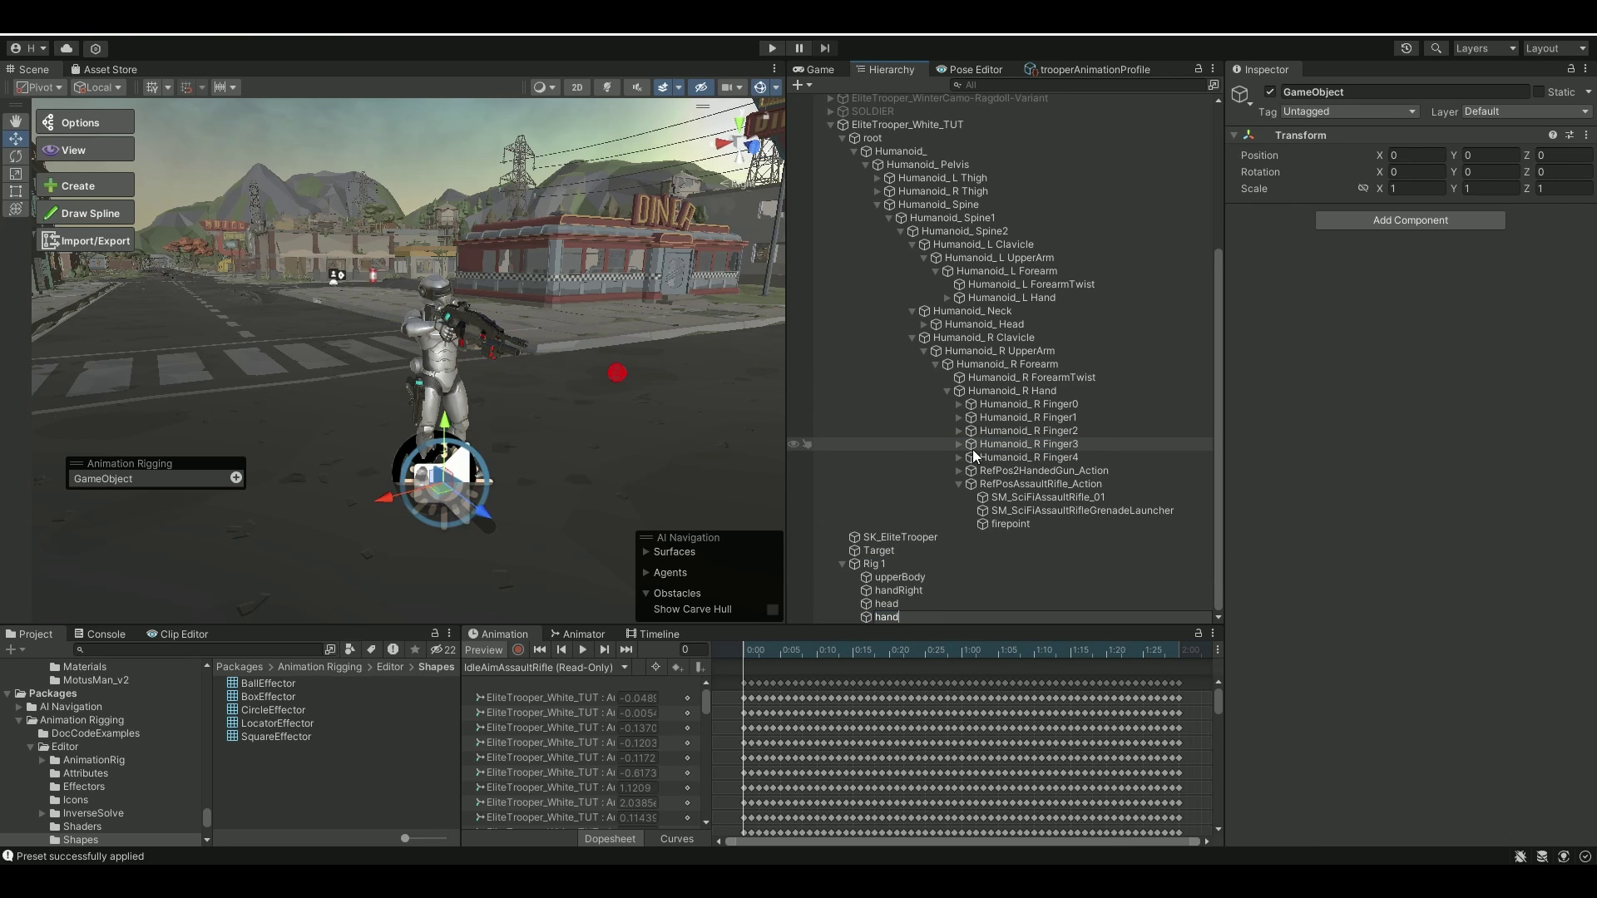
type("IKFix")
key("Return")
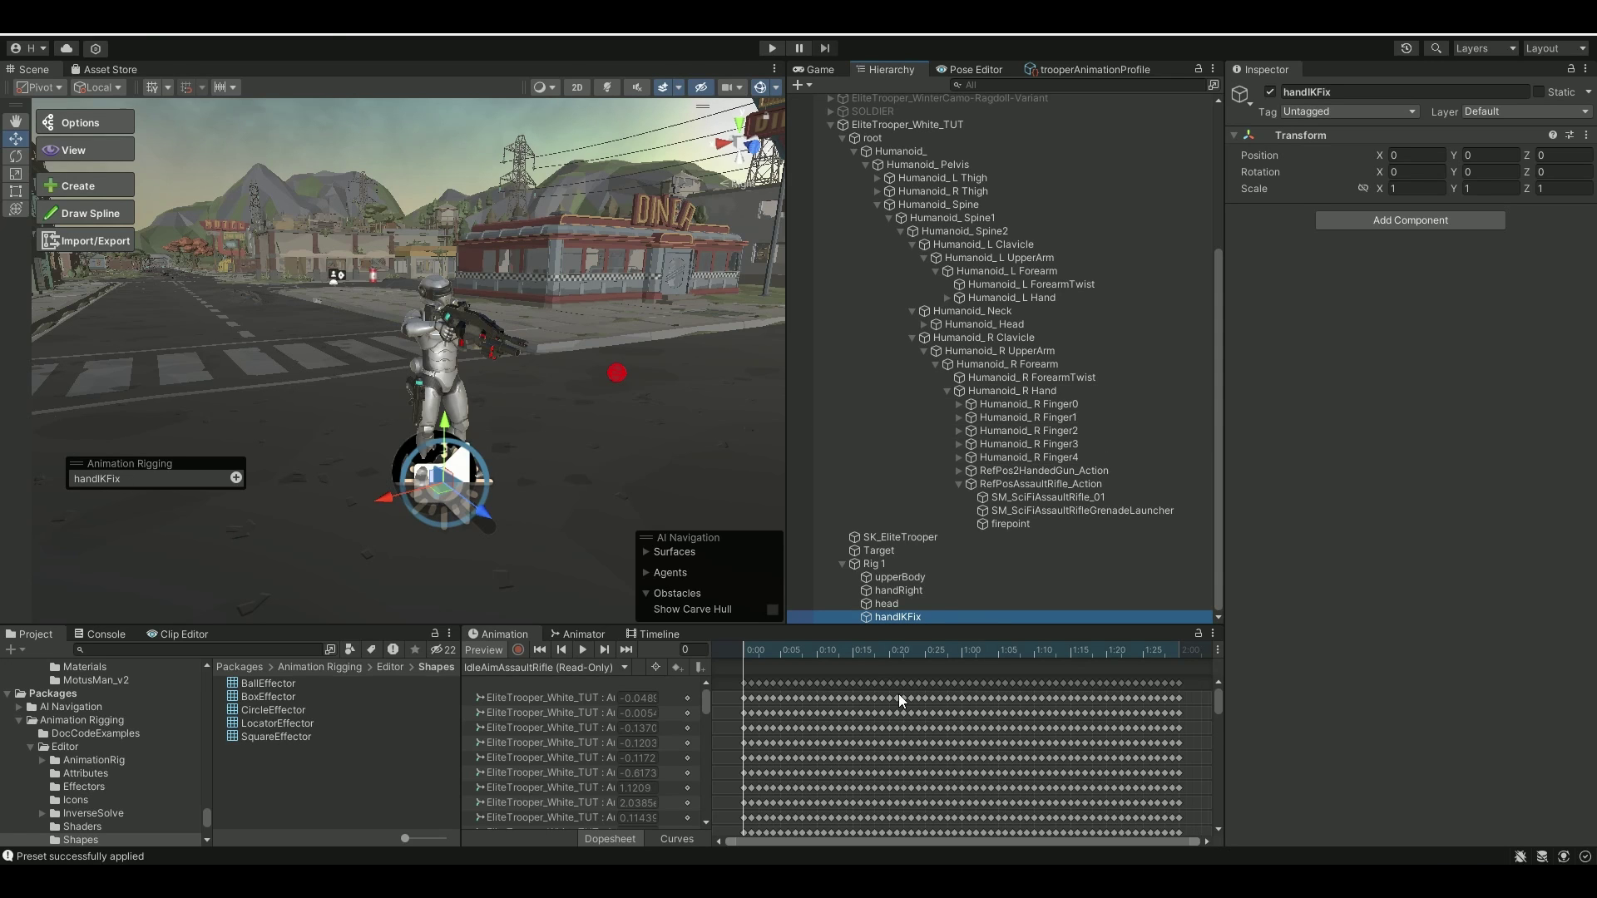
Step: Add a Two Bone IK Constraint to handIKFix with Humanoid_L Hand as its Tip
left_click(1447, 219)
type("two")
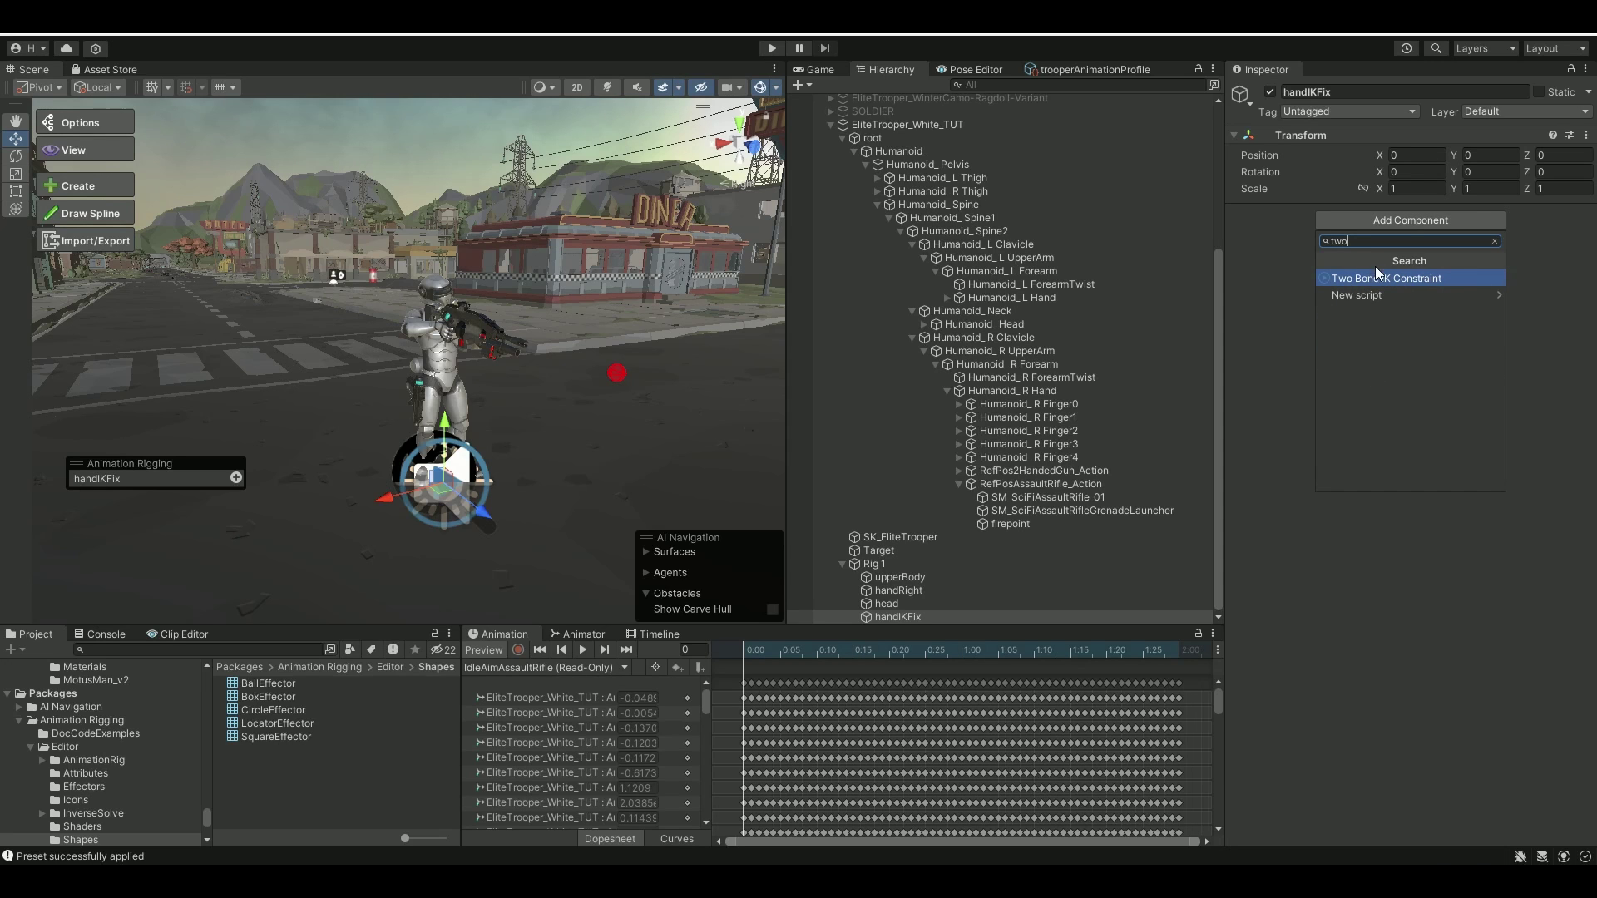
left_click(1389, 278)
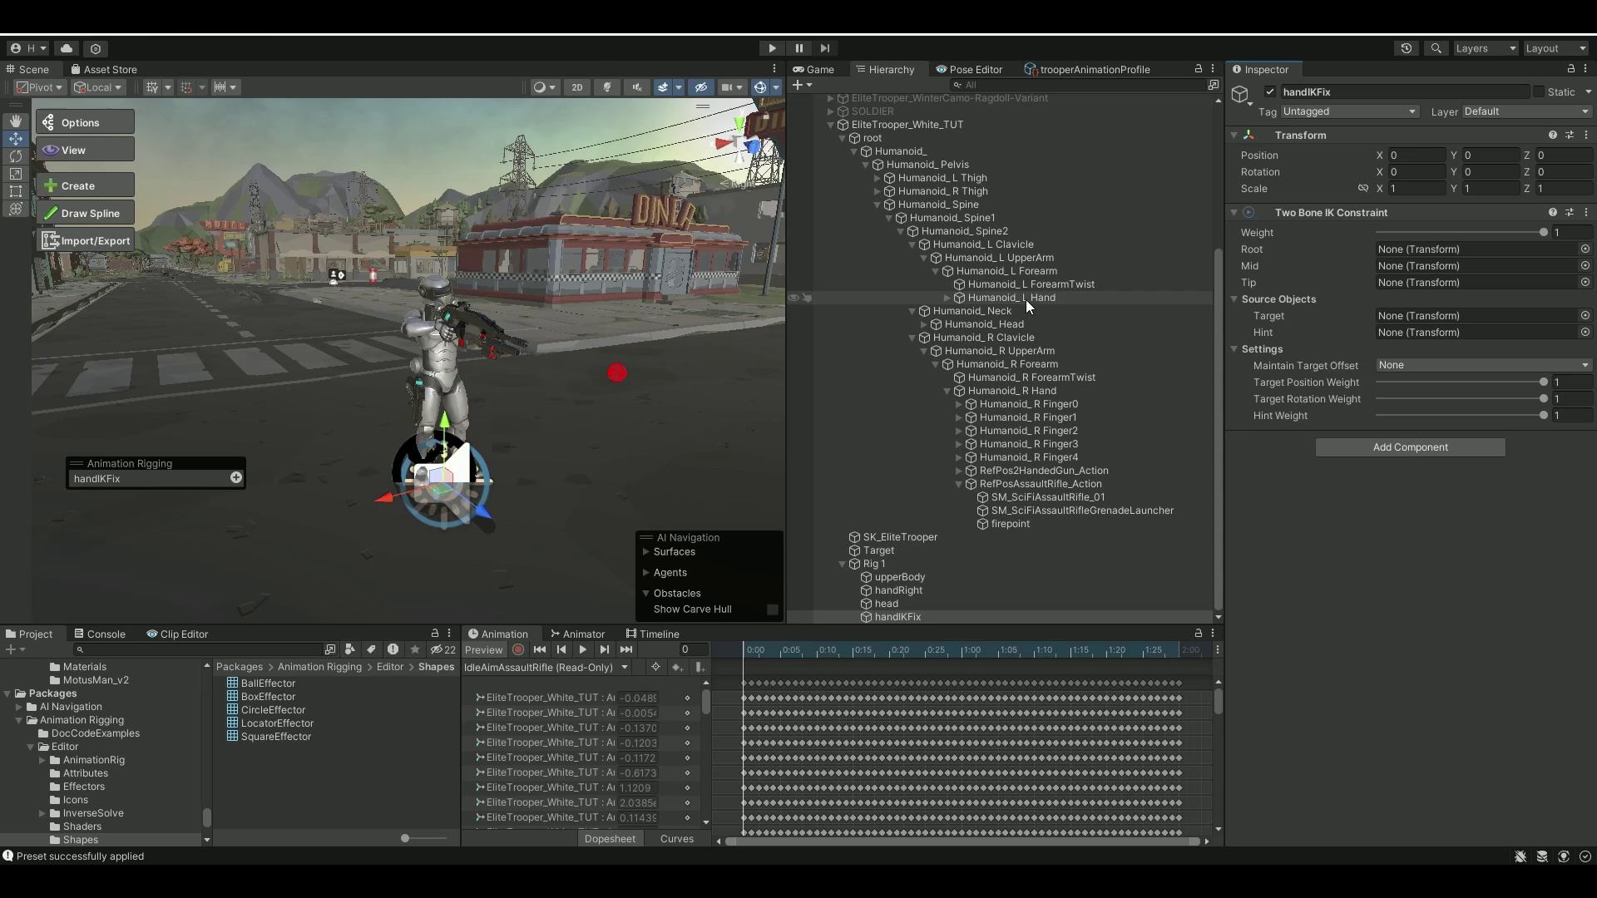
left_click_drag(1025, 299, 1406, 282)
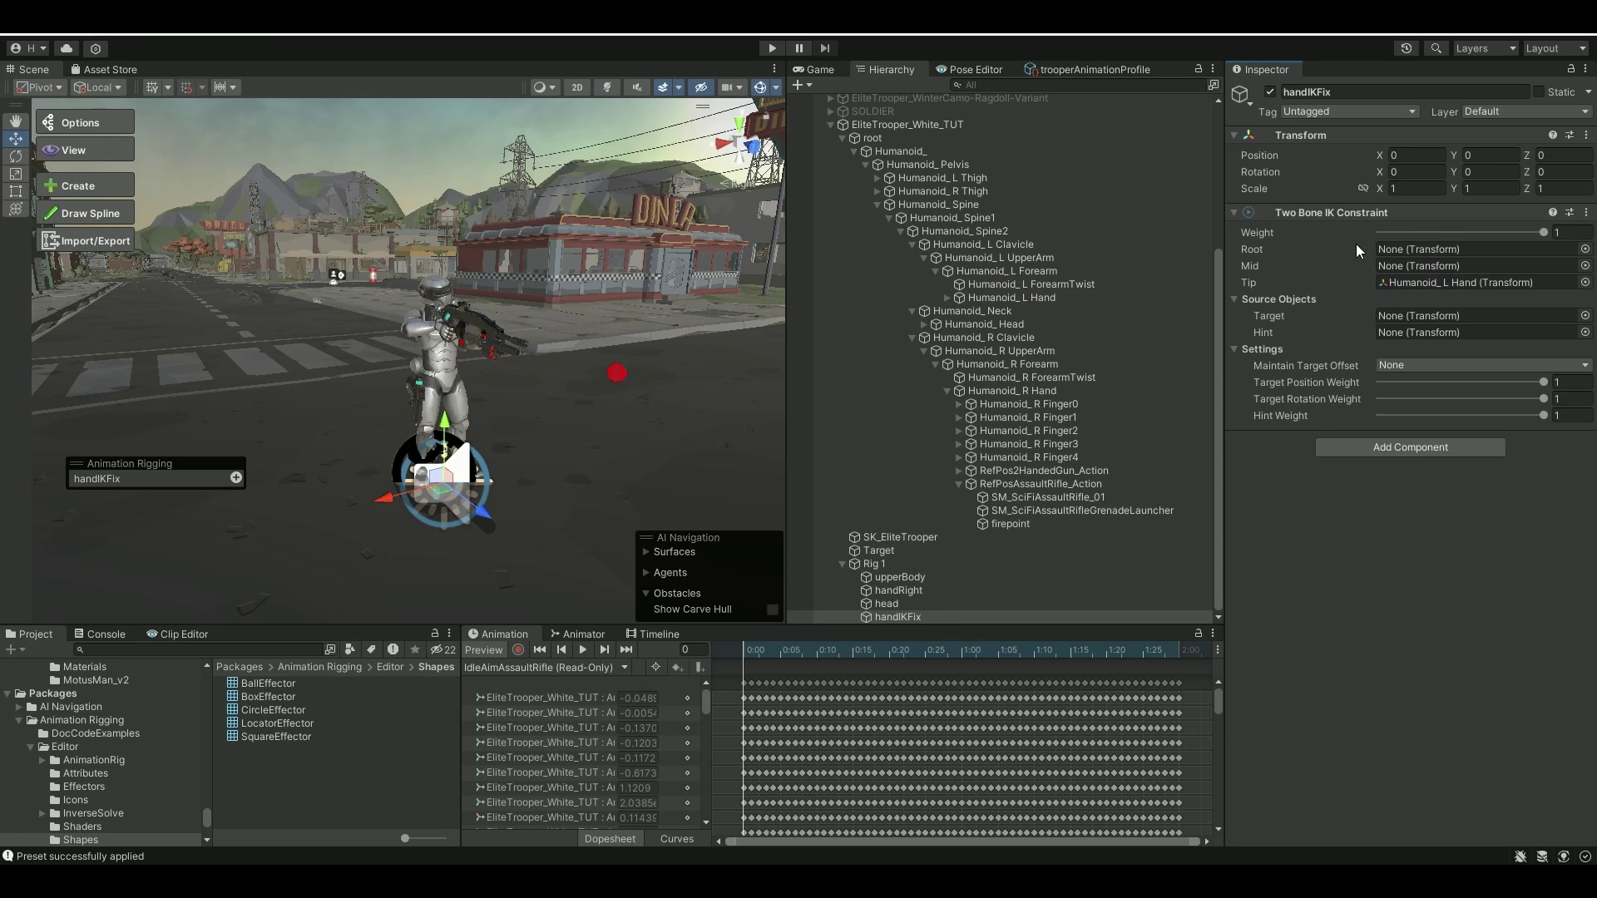
Step: Auto-fill the IK root, mid, target and hint from the tip, stop preview, and expand handIKFix
right_click(1311, 209)
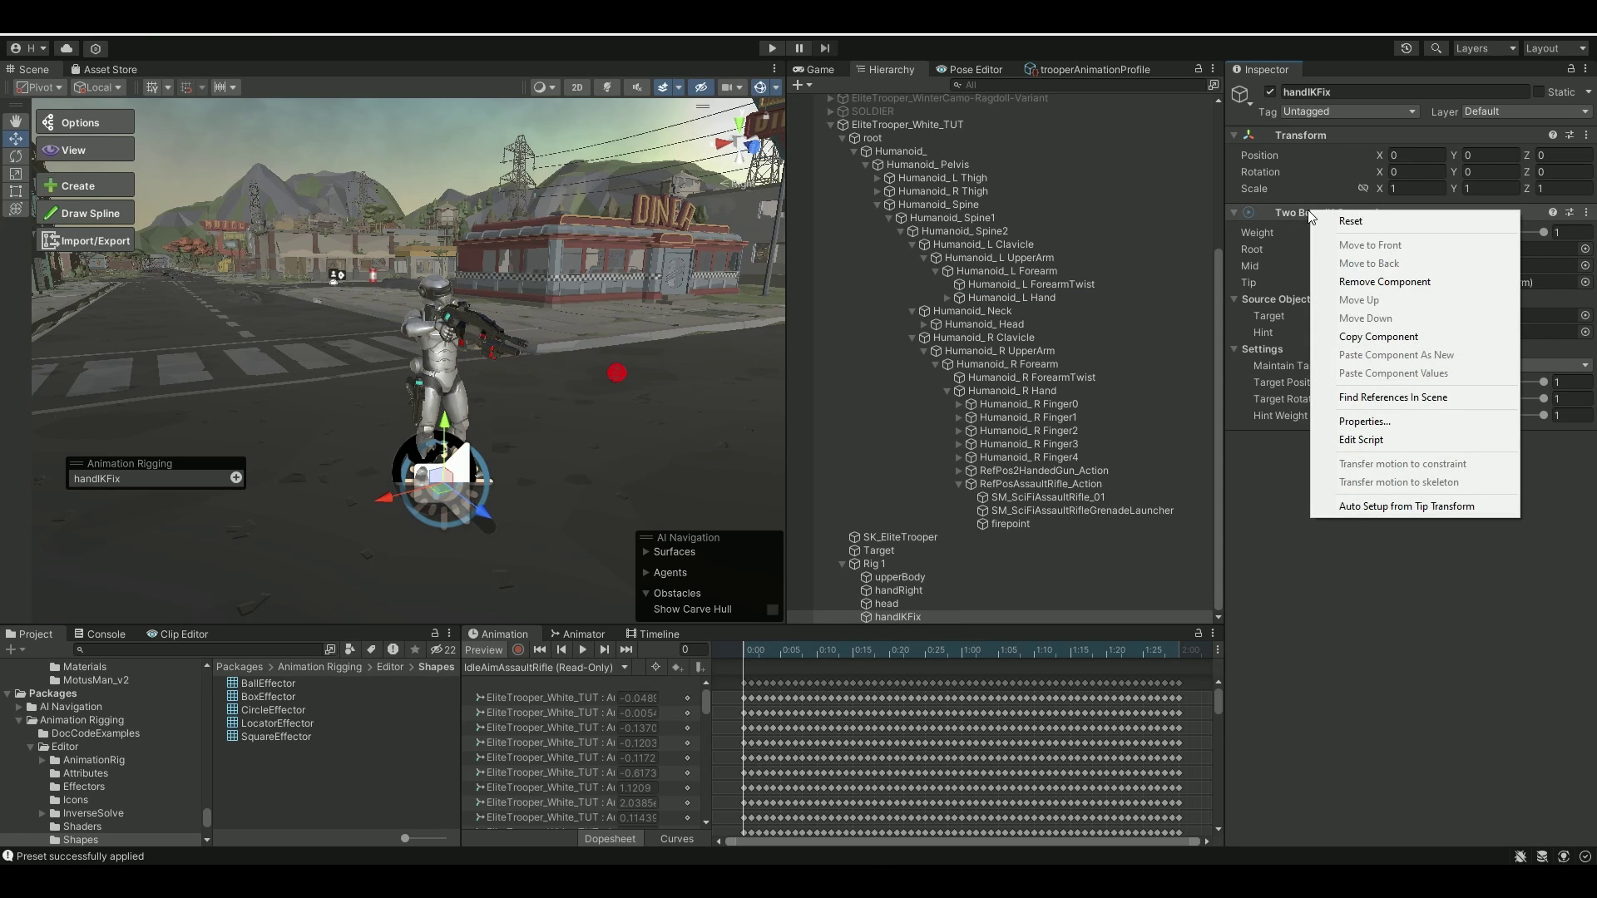
left_click(1375, 507)
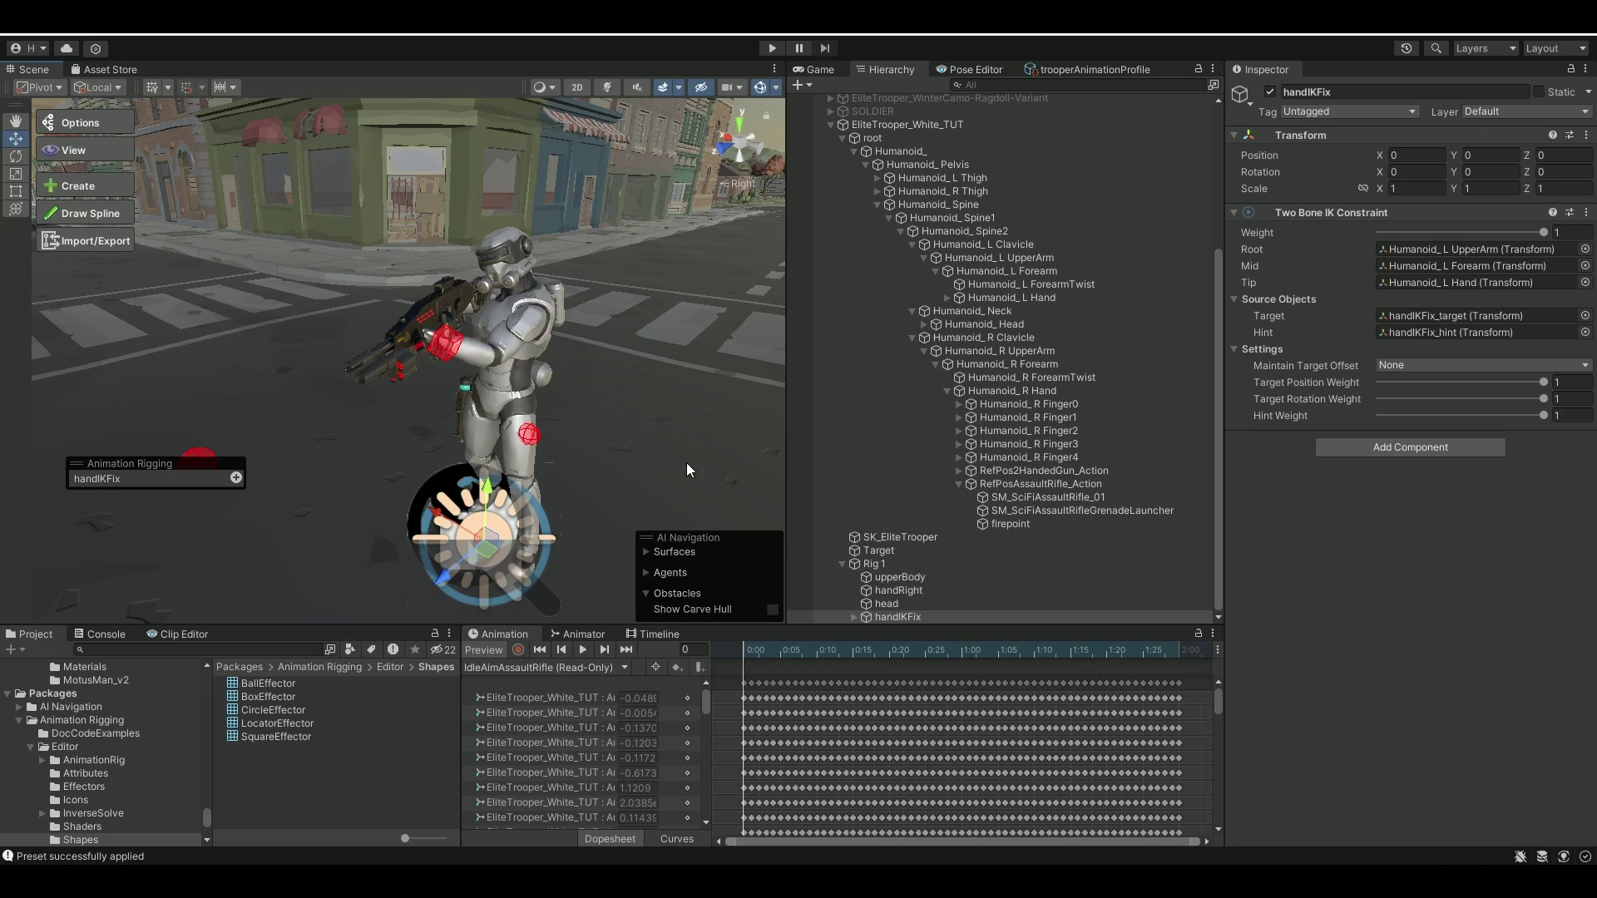
left_click(486, 651)
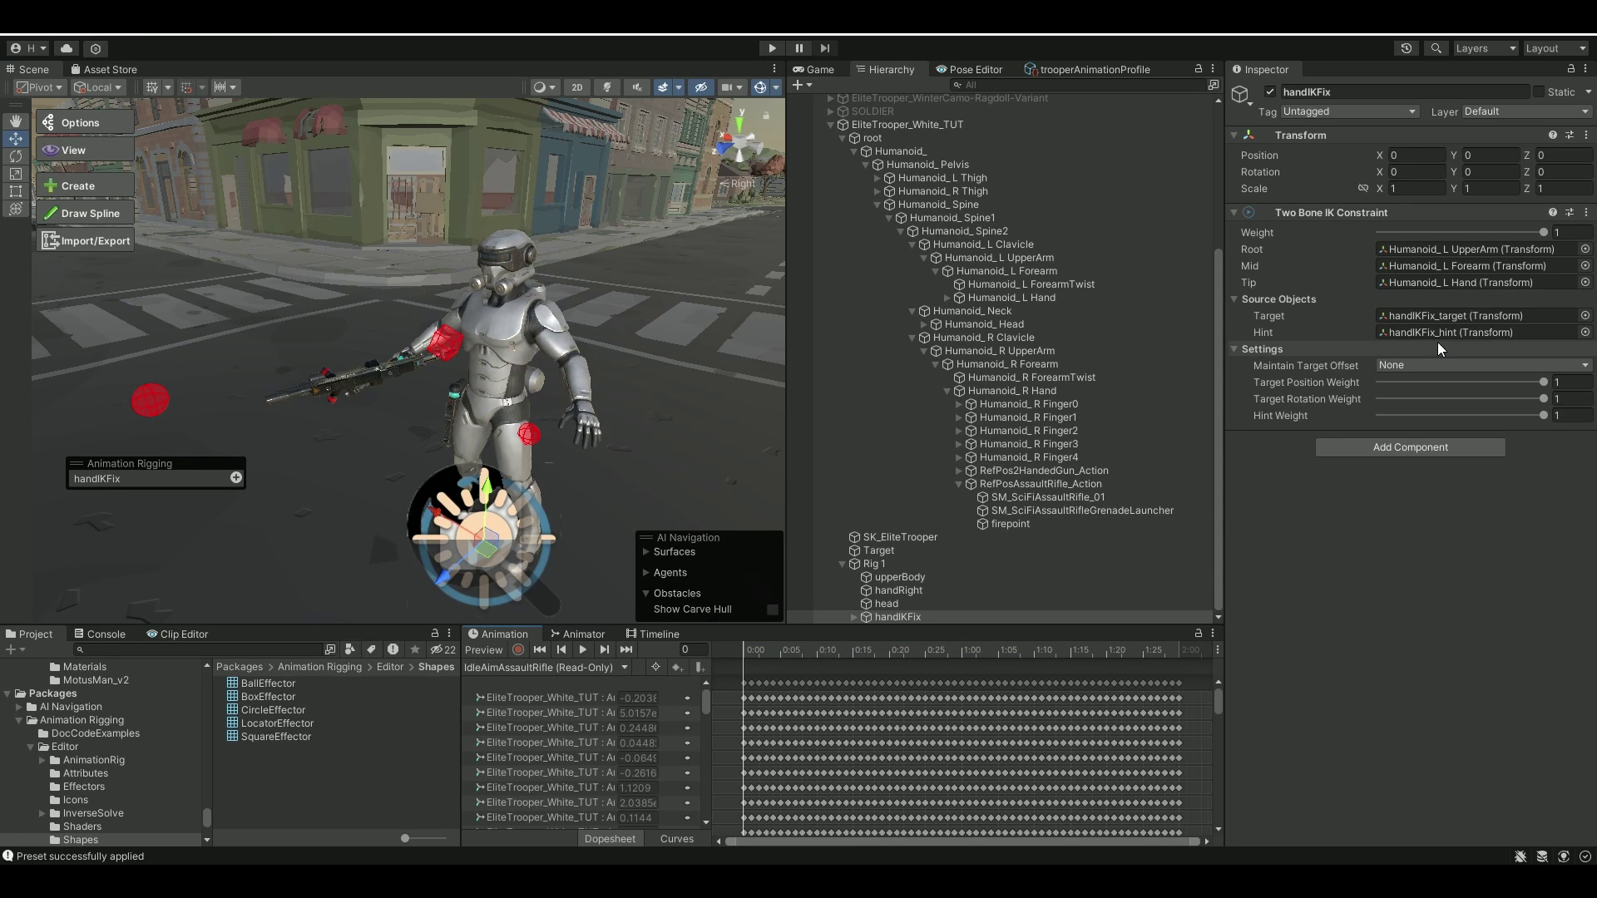
left_click(855, 619)
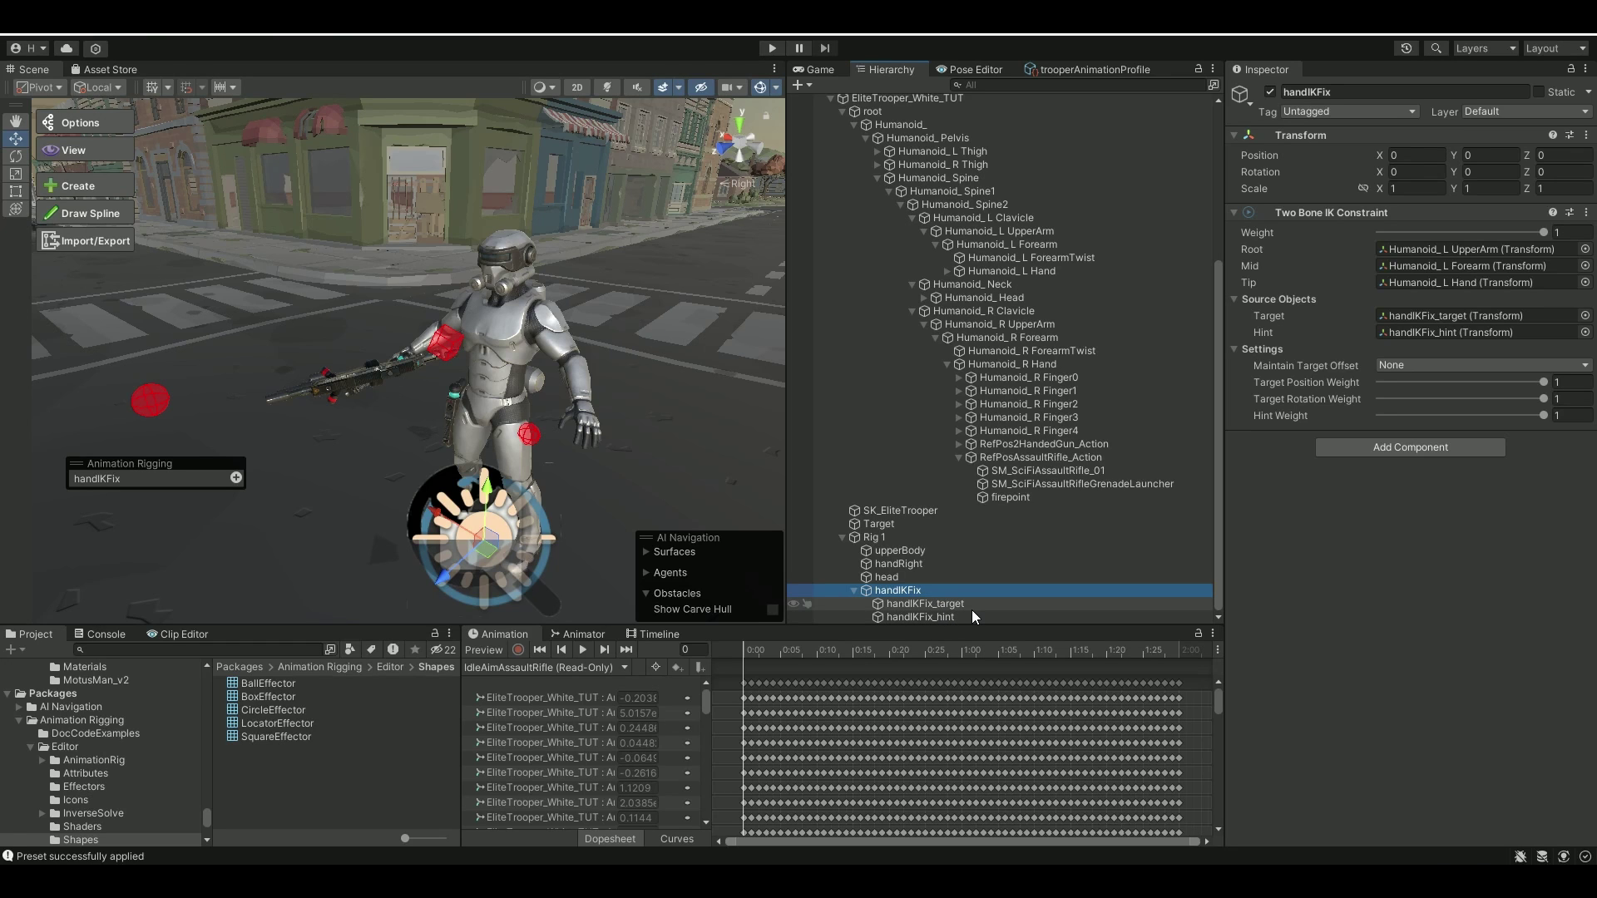
Step: Parent handIKFix_target and handIKFix_hint under RefPosAssaultRifle_Action and re-enable preview
left_click(957, 608)
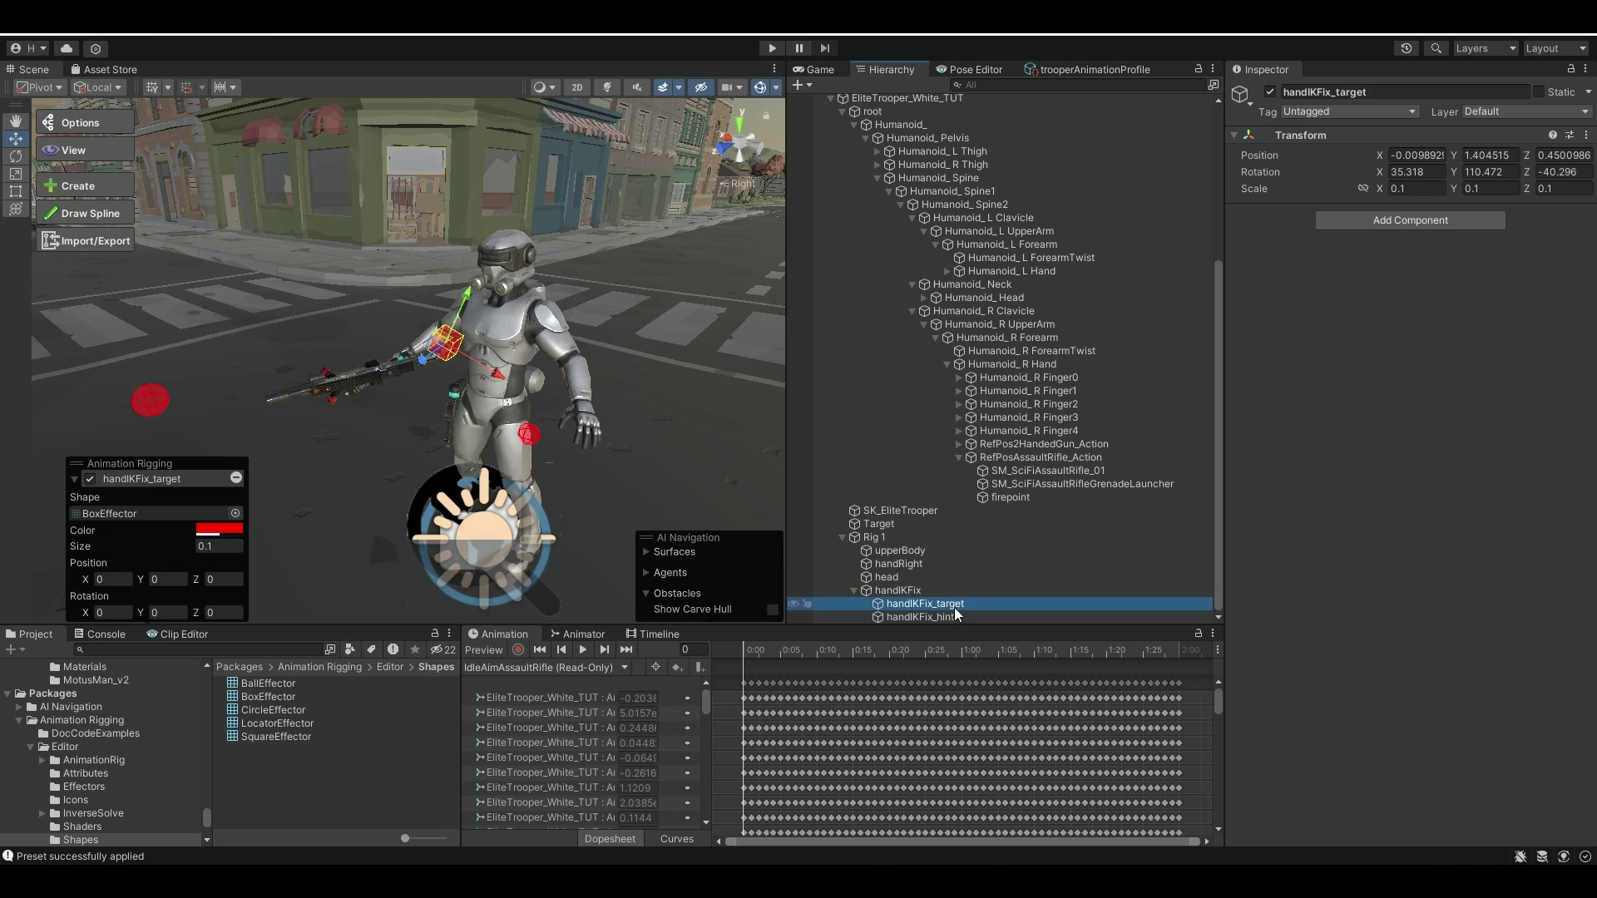
left_click(950, 618, "shift")
left_click_drag(950, 619, 1044, 364)
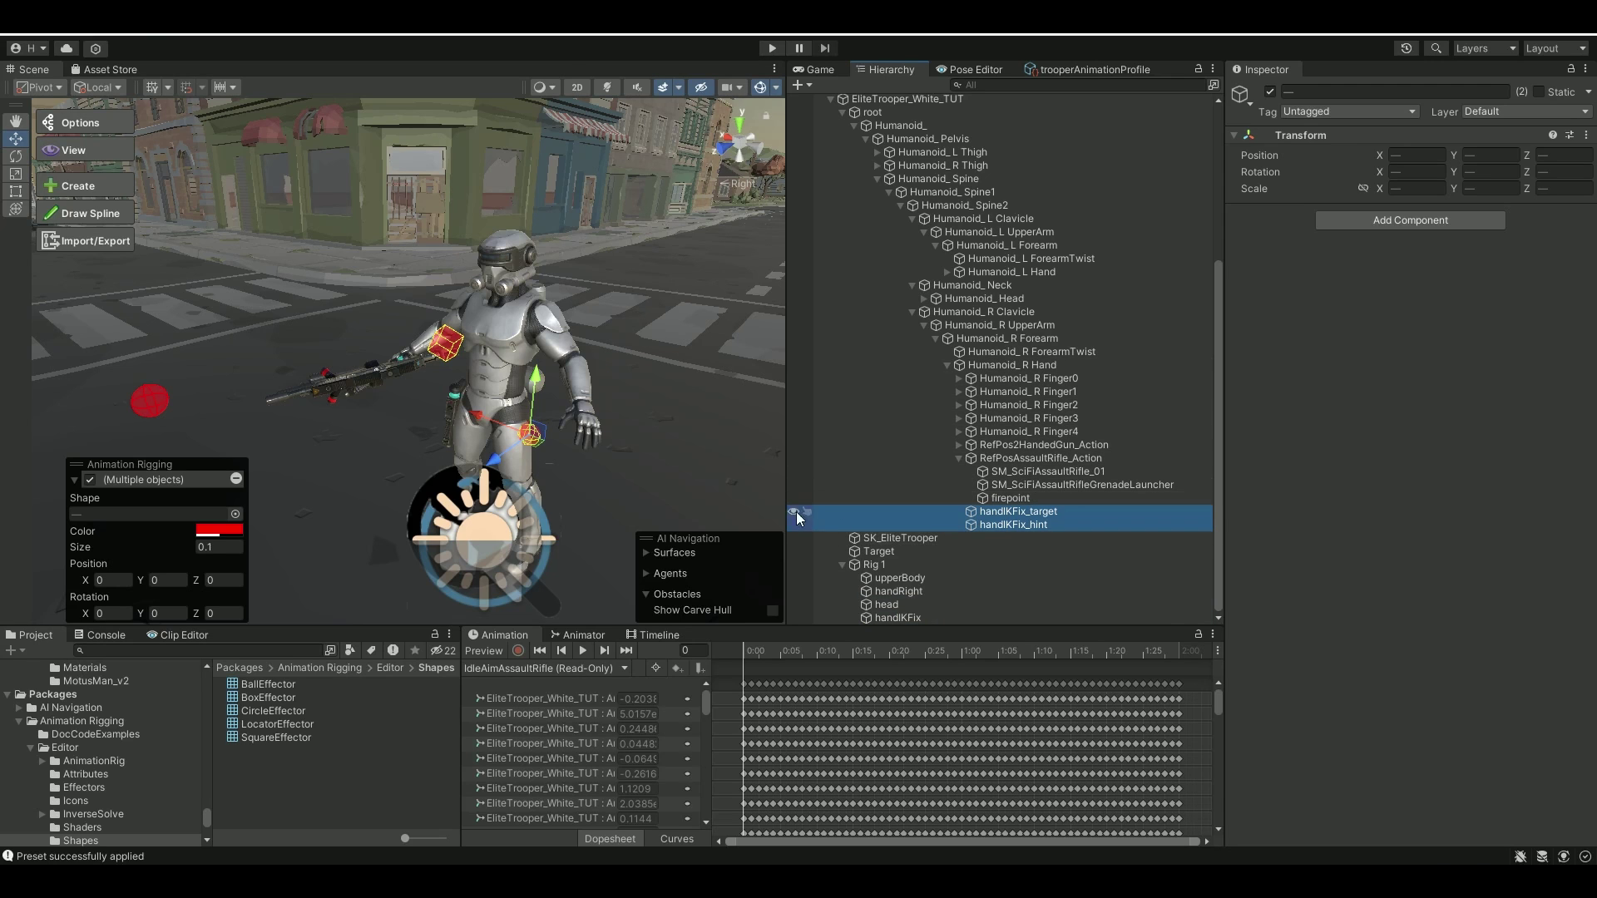
left_click(486, 650)
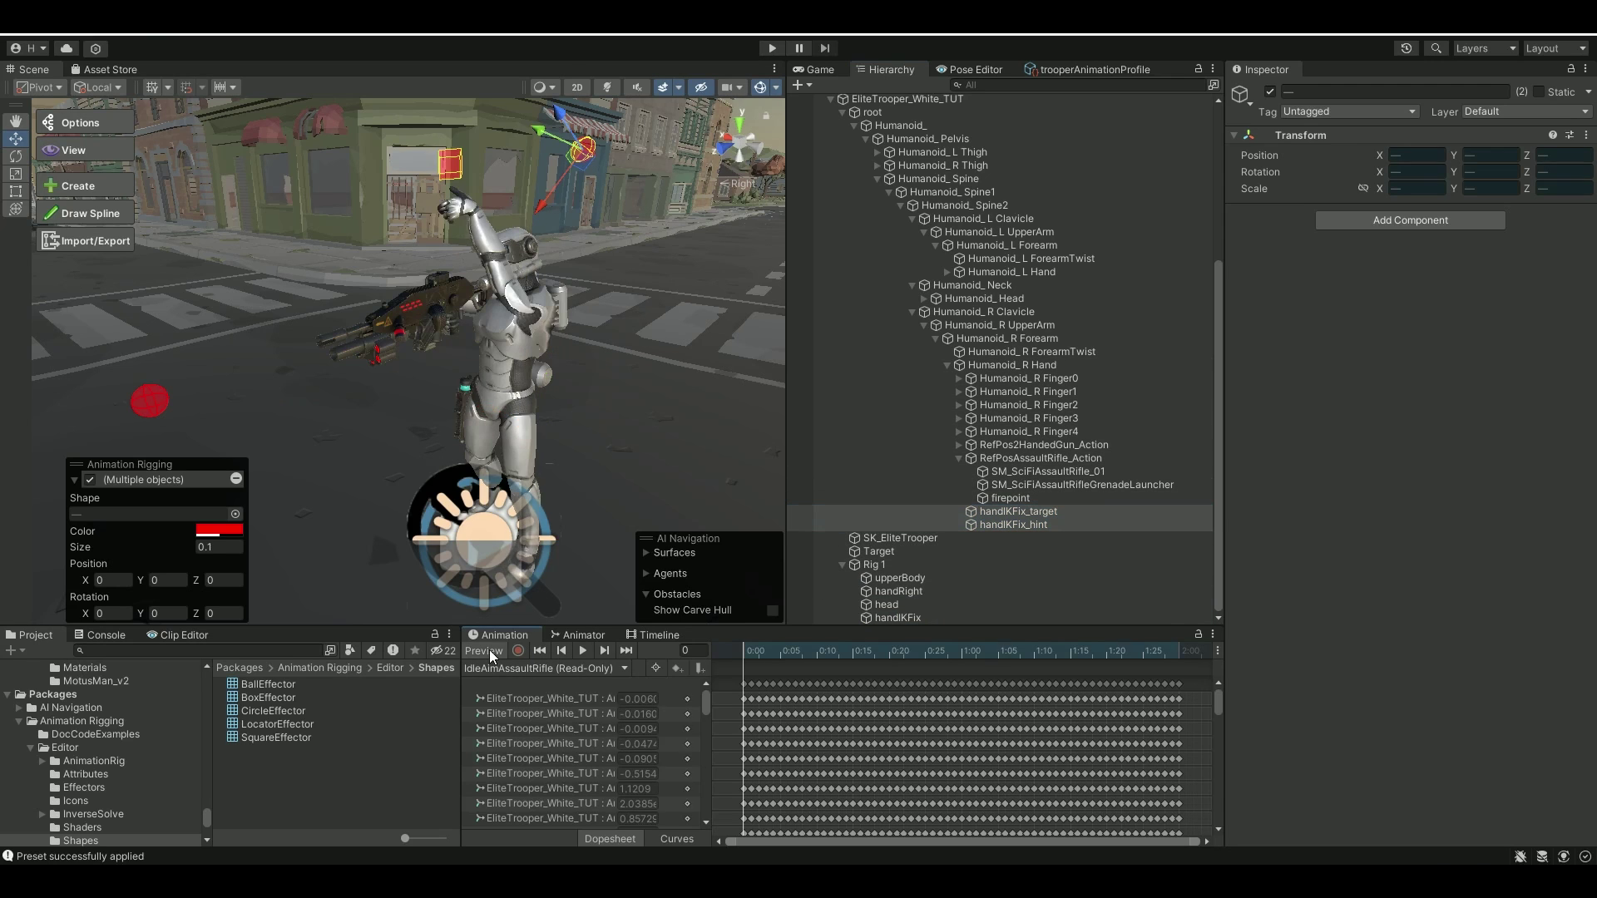
Step: Move handIKFix_target onto the rifle's front grip, checking placement from the Top view
left_click(1015, 430)
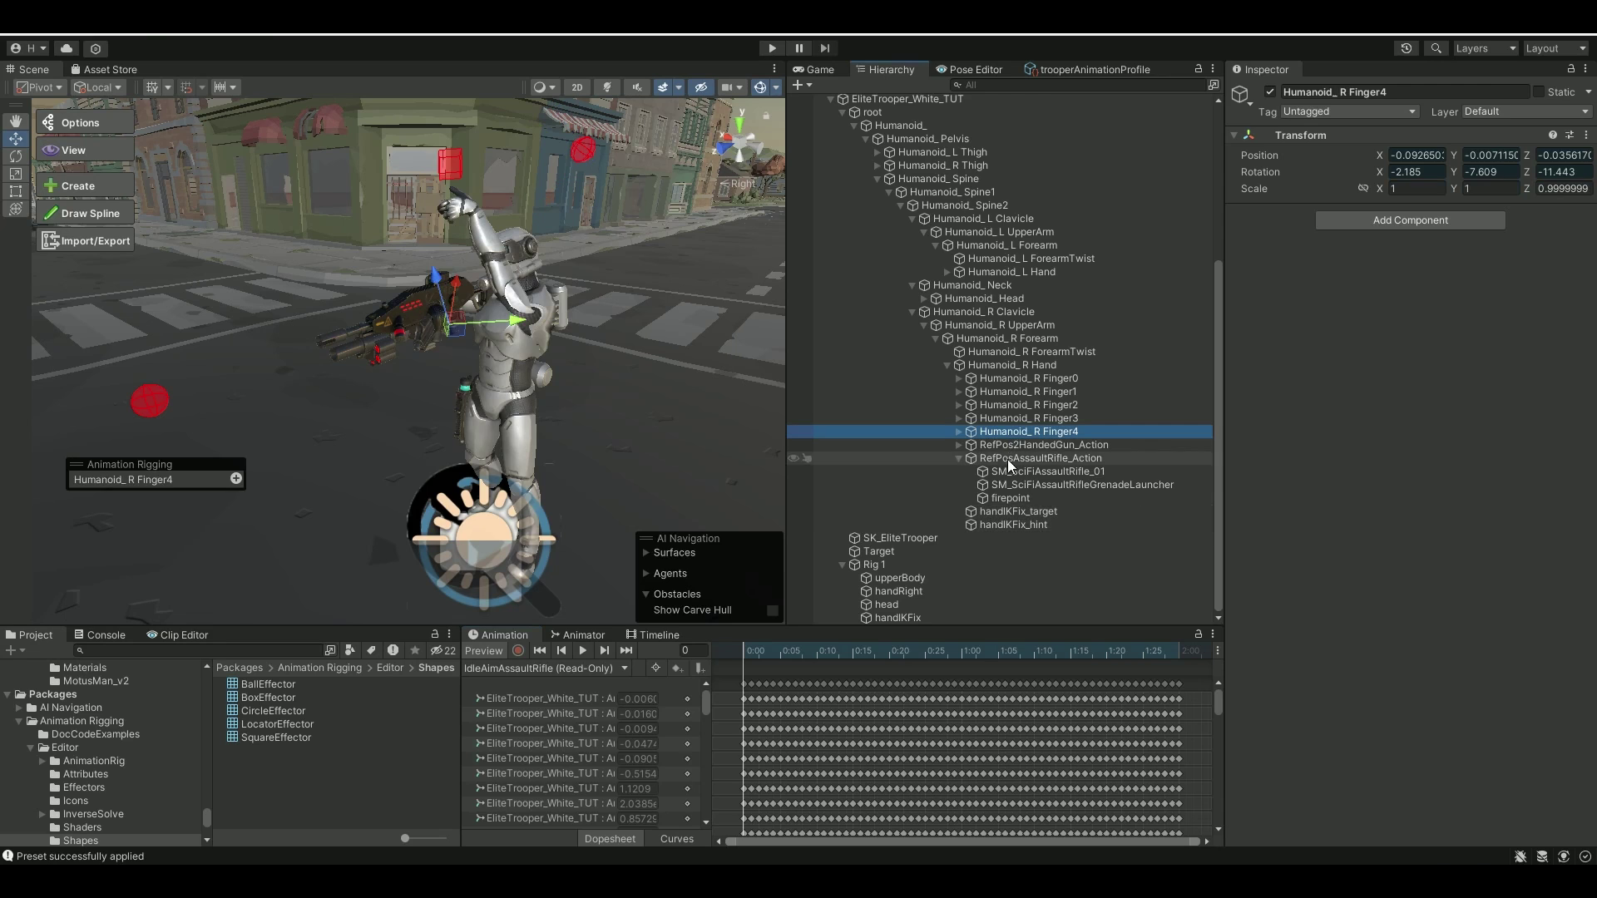
left_click(1049, 512)
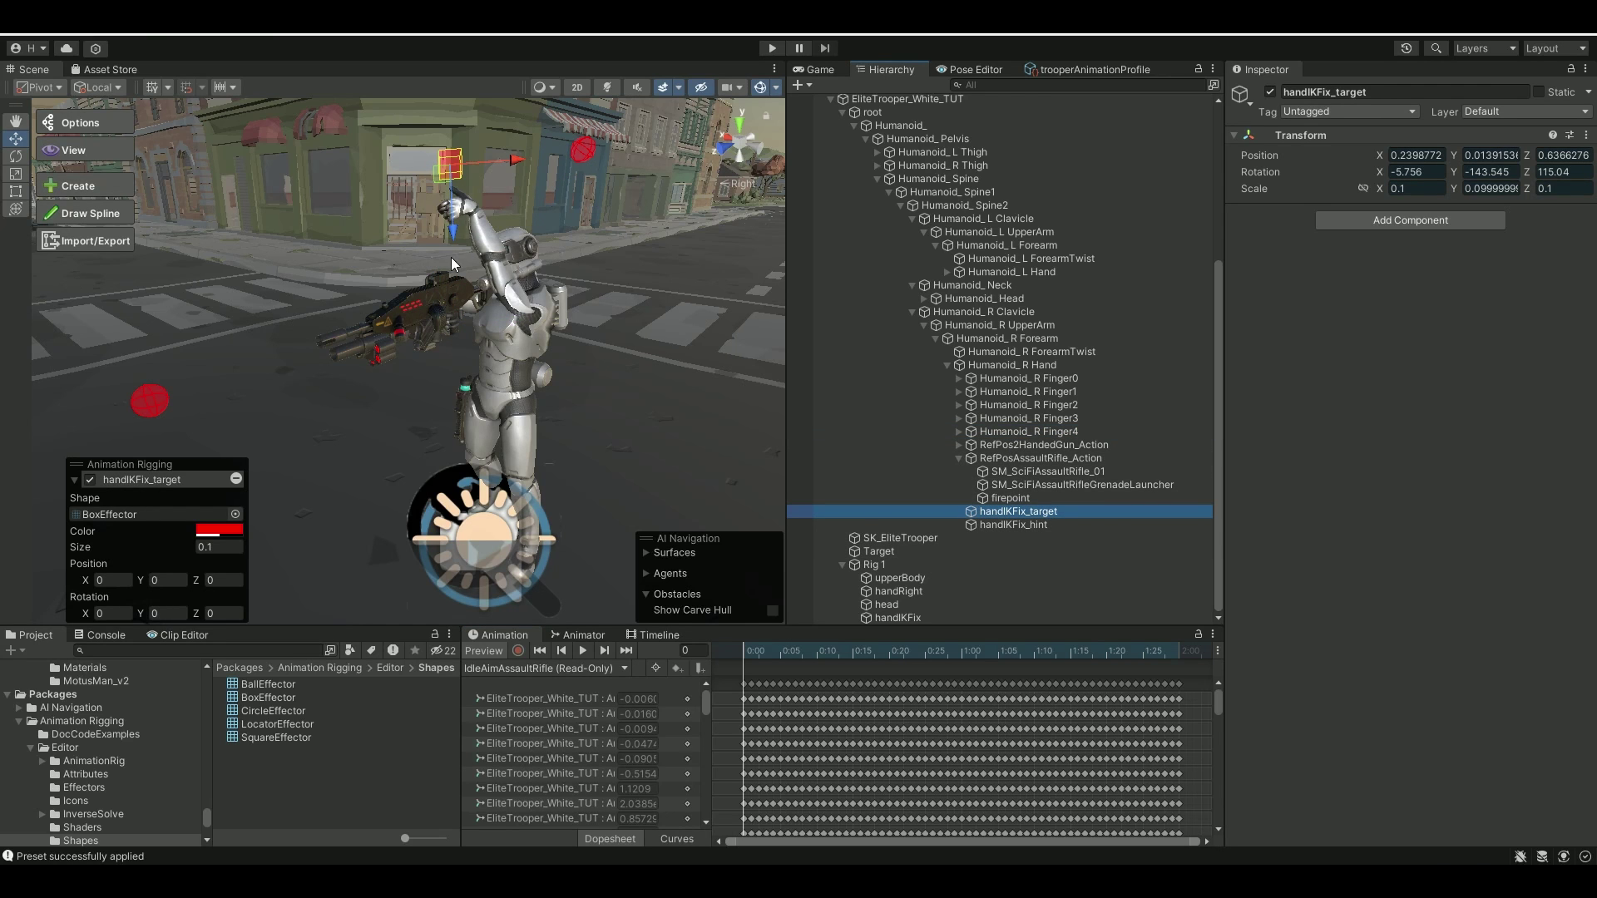
left_click_drag(451, 215, 535, 362)
left_click(737, 121)
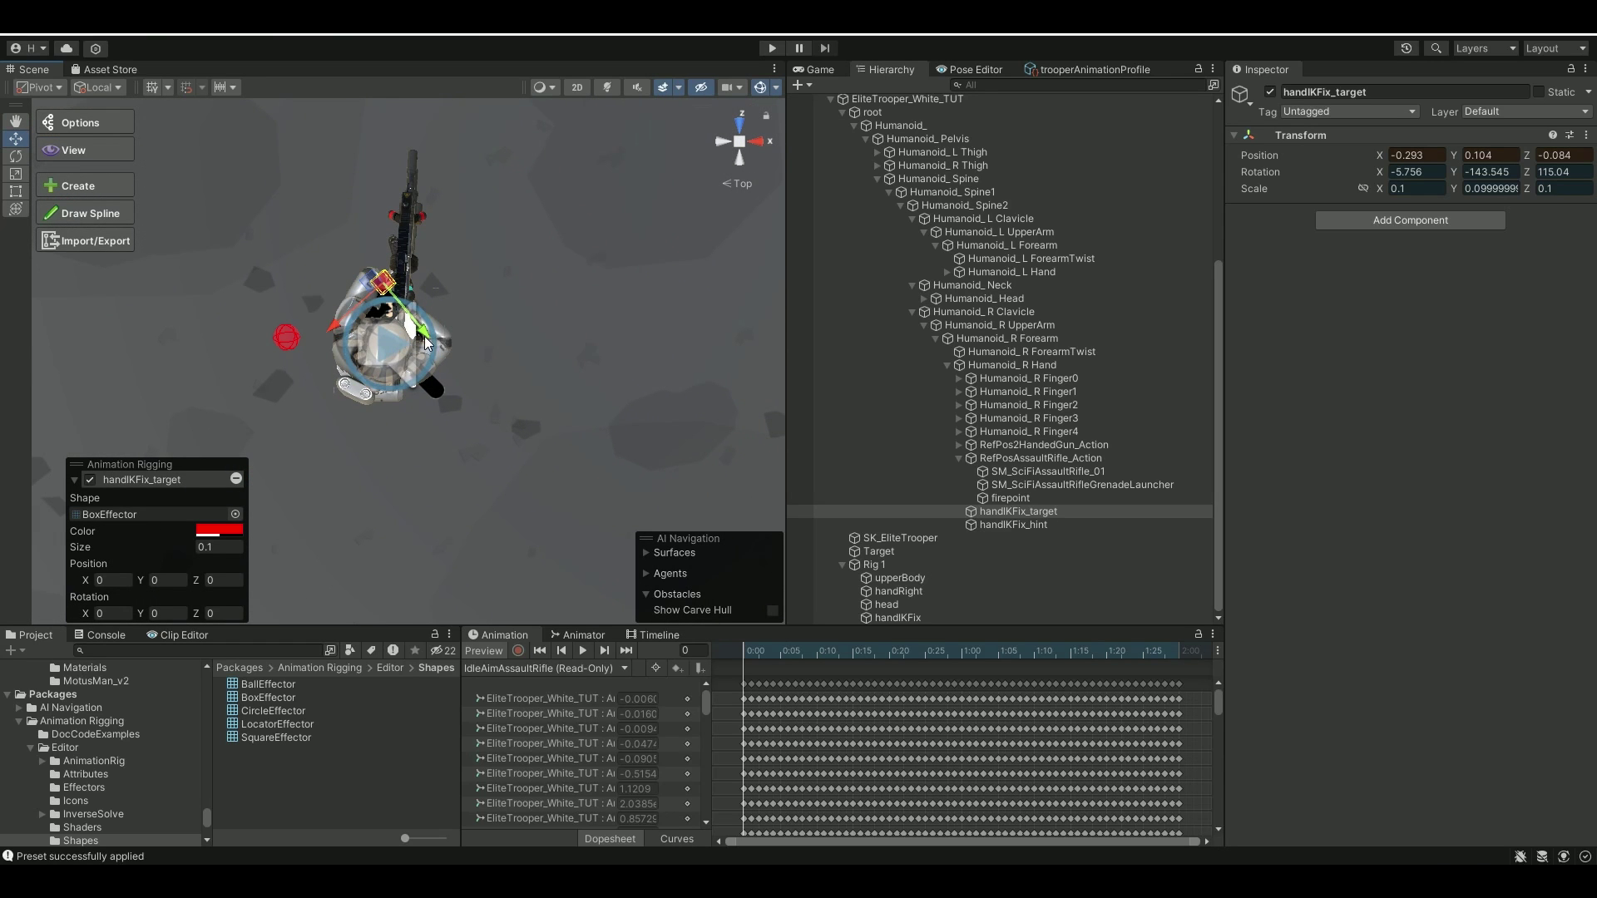
left_click_drag(425, 342, 341, 258)
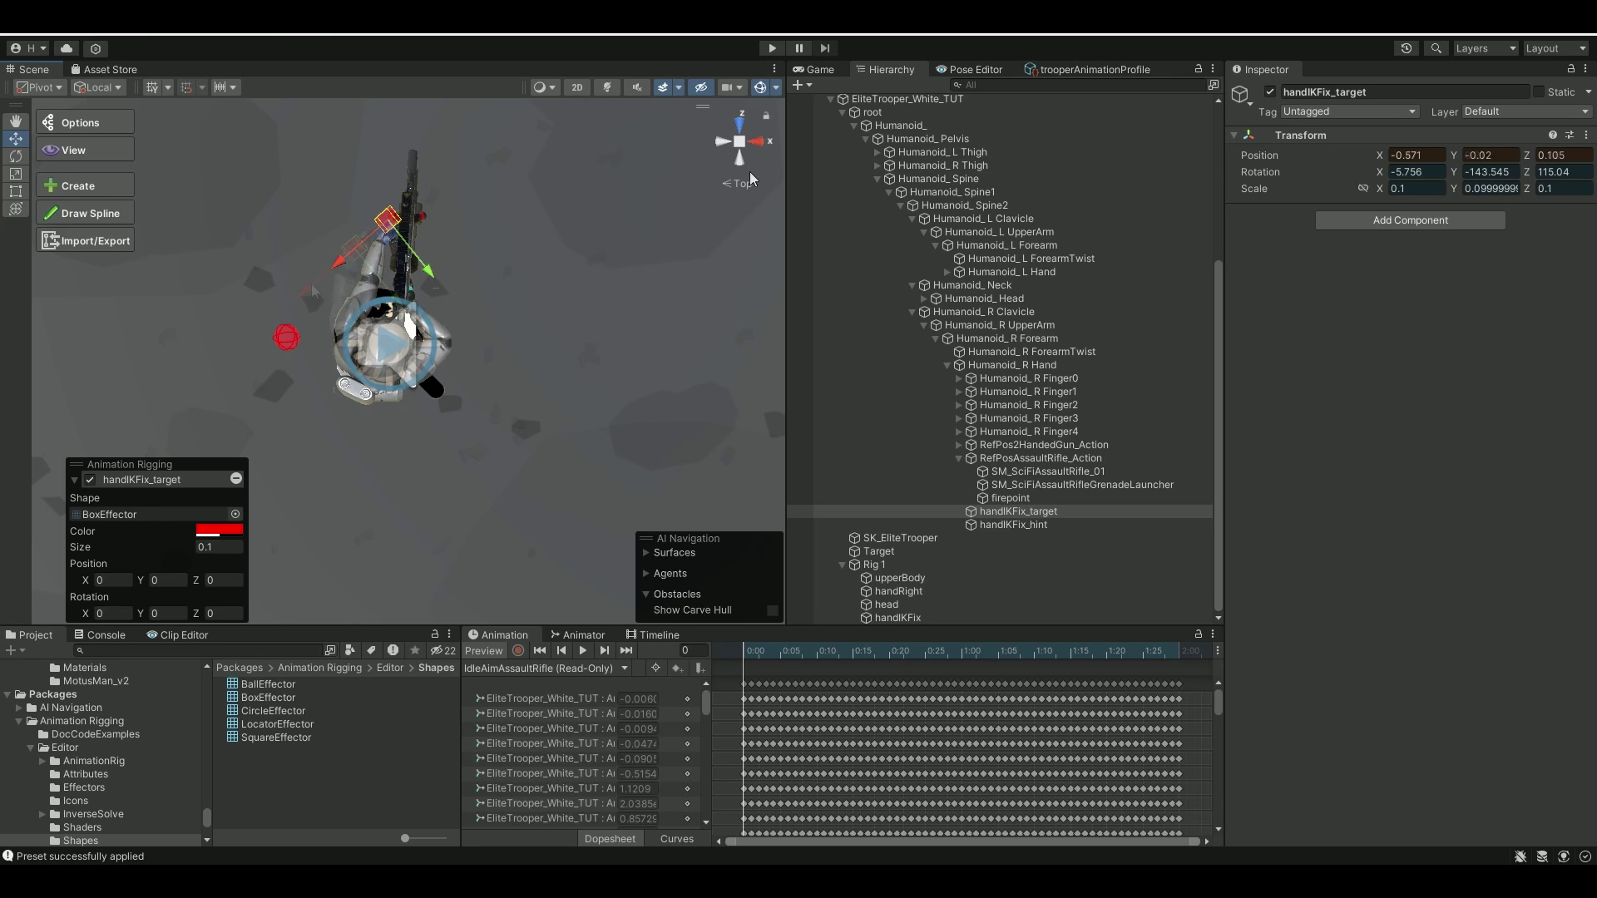
left_click(750, 171)
left_click_drag(535, 424, 489, 424)
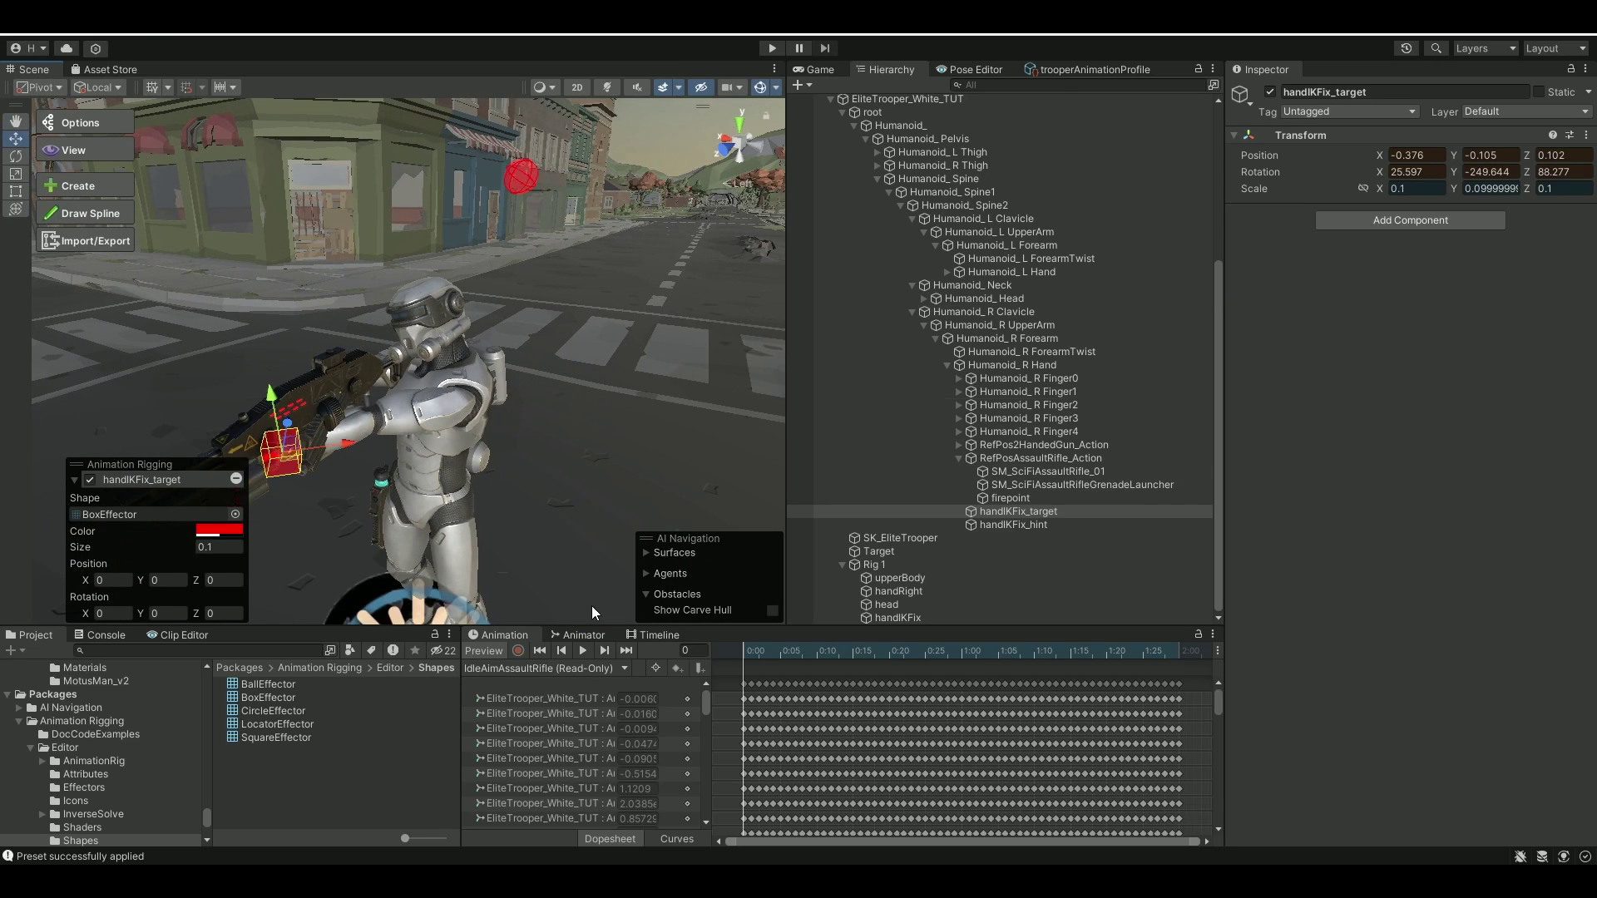
Step: Copy handIKFix_target's aim-pose Transform in preview, paste it with preview off, then re-enable preview
right_click(1356, 140)
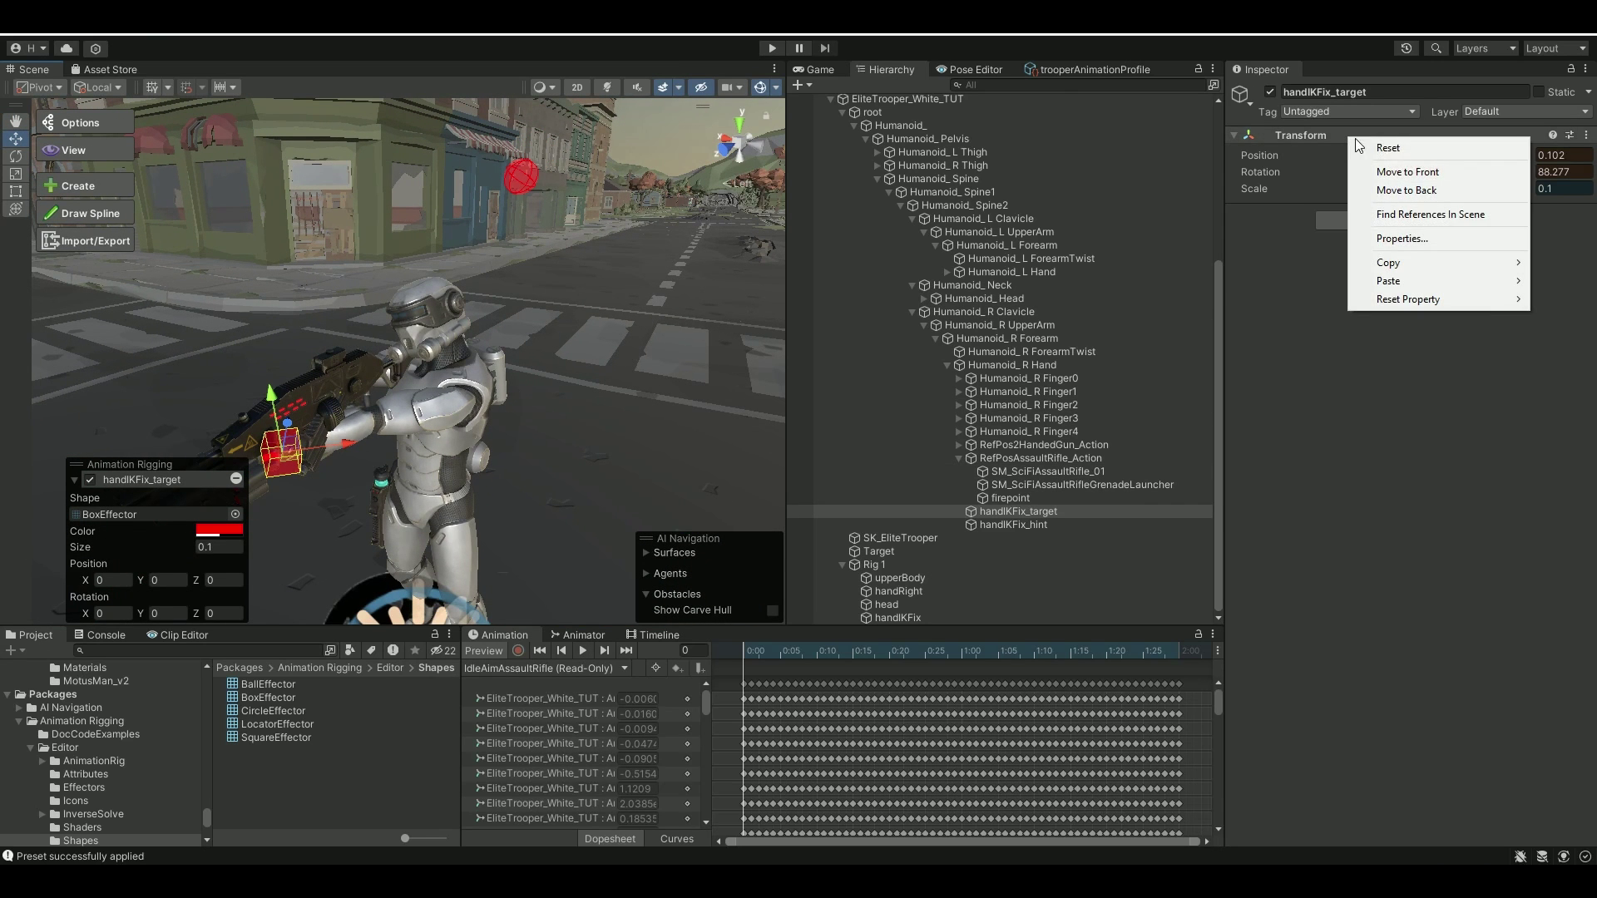
mouse_move(1414, 263)
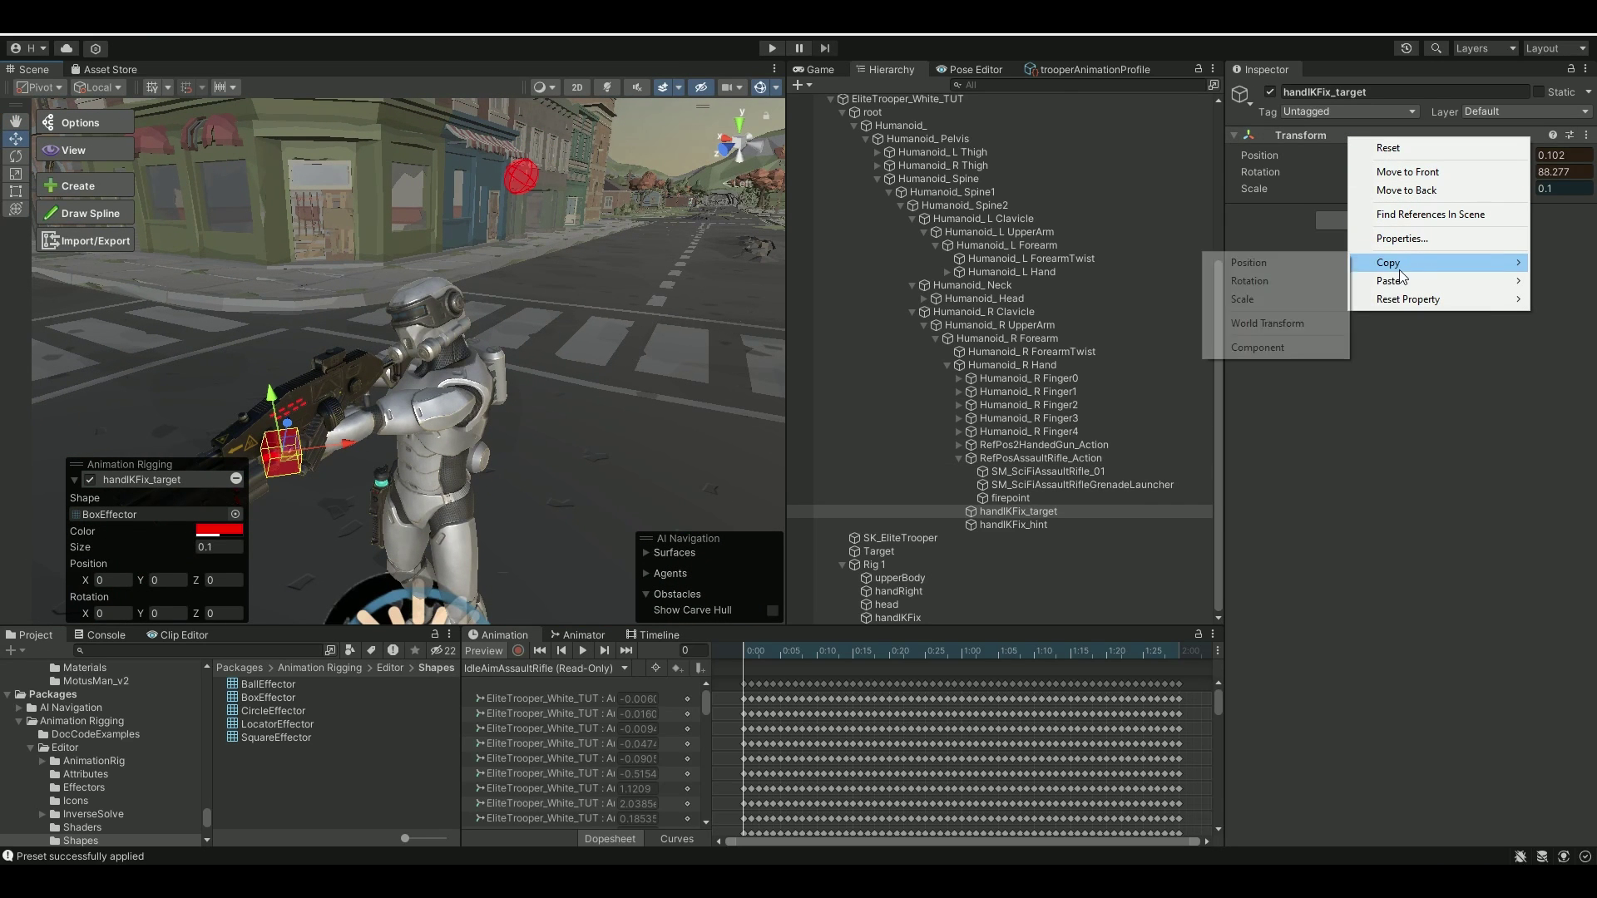
left_click(1268, 353)
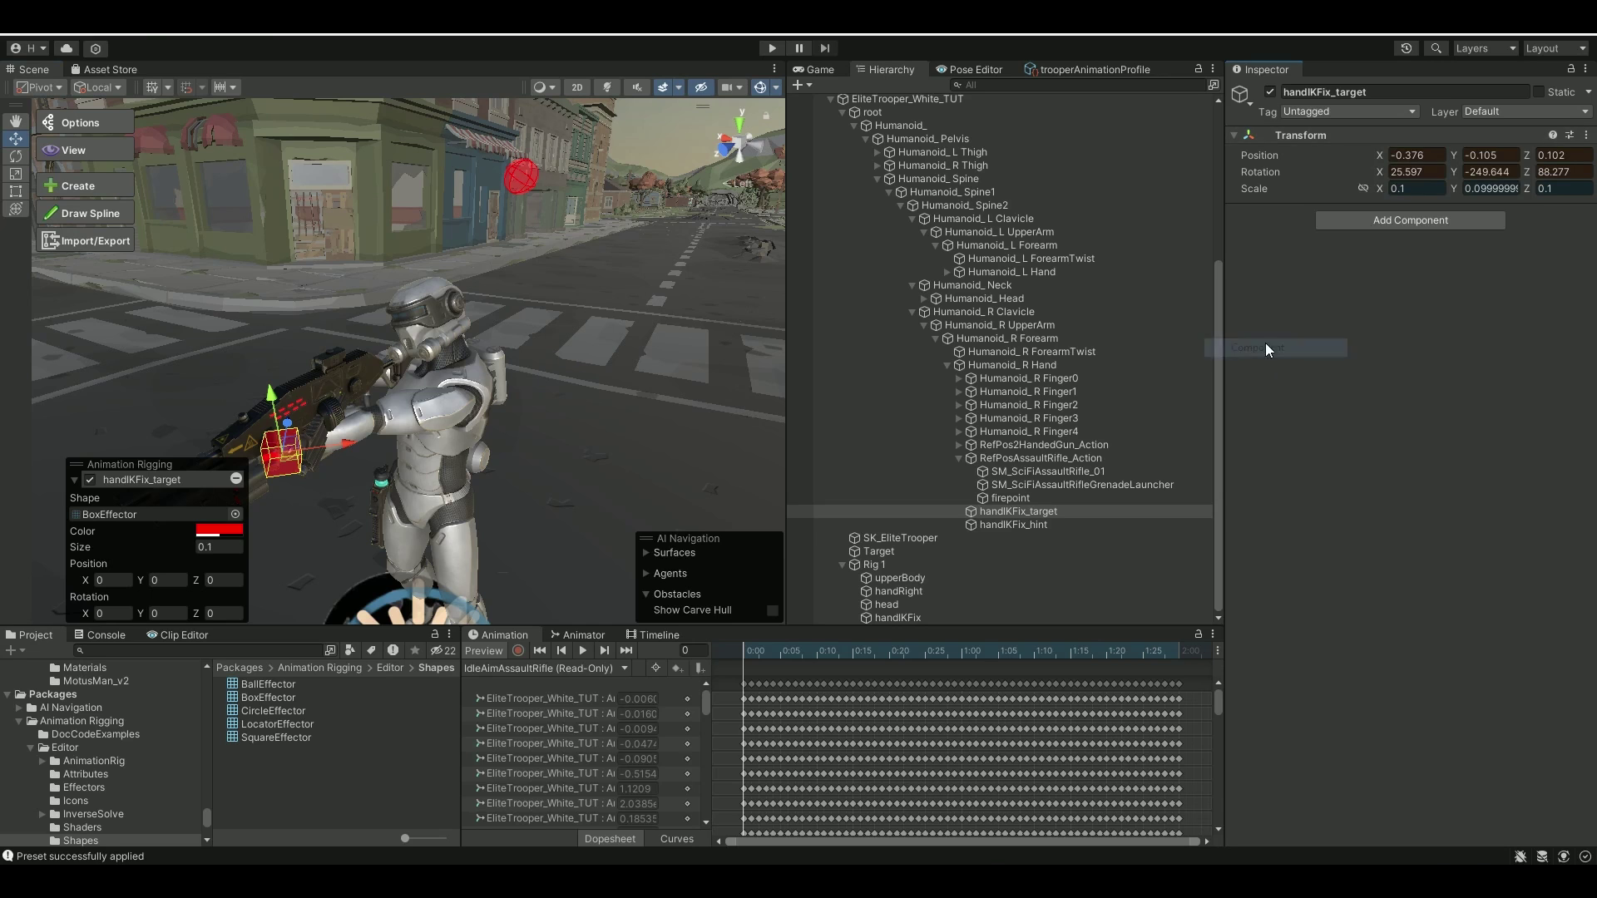
left_click(479, 650)
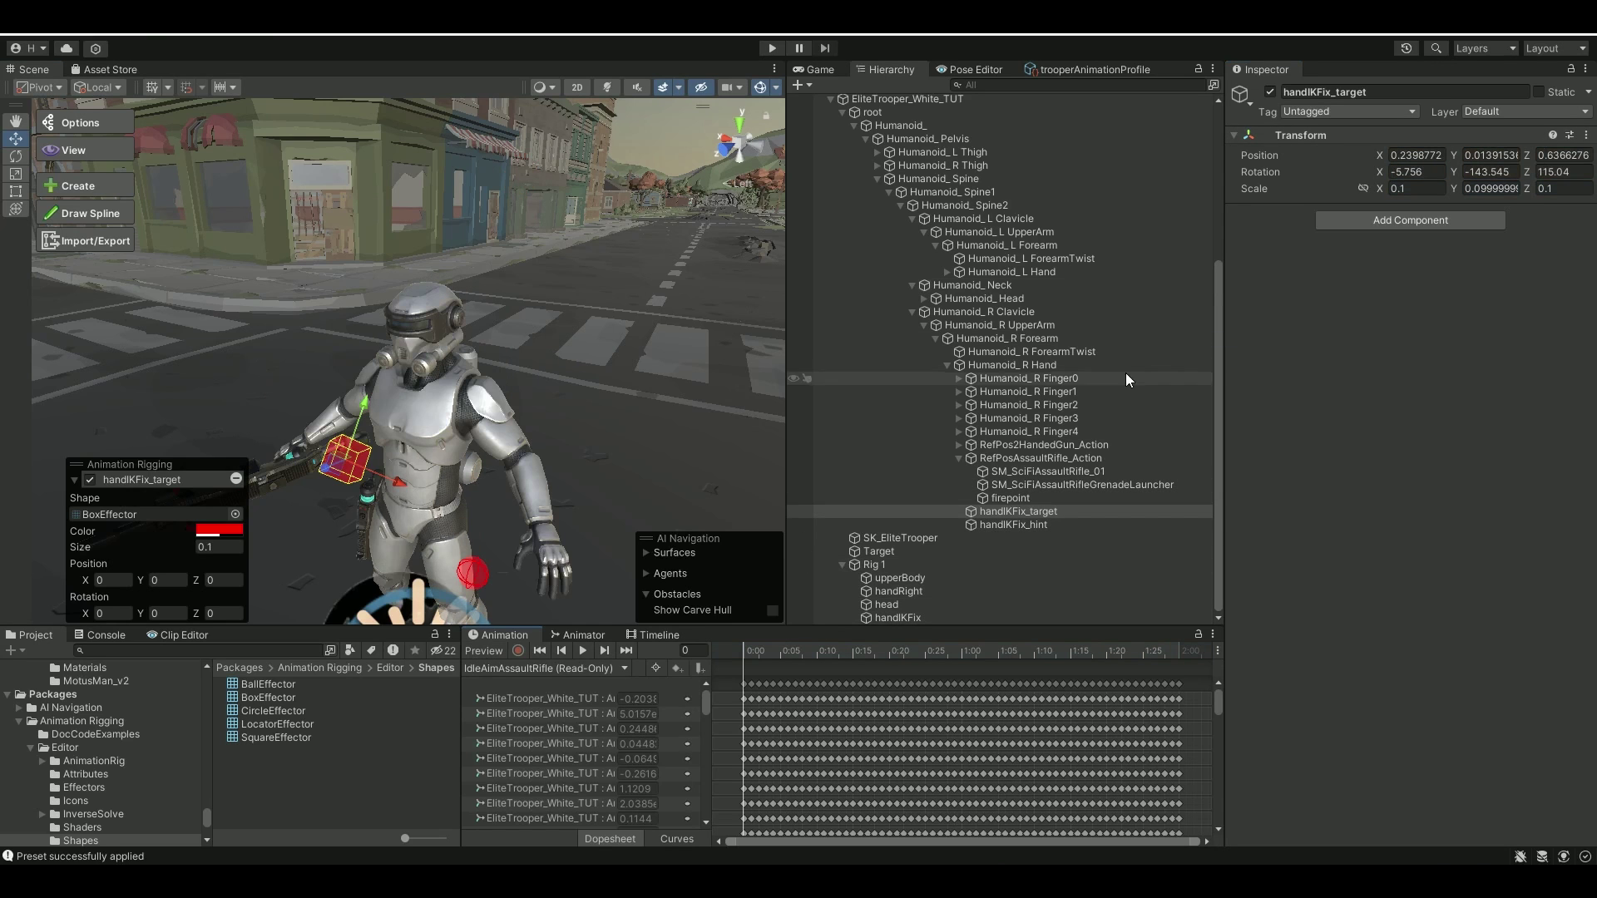
right_click(1270, 133)
mouse_move(1340, 280)
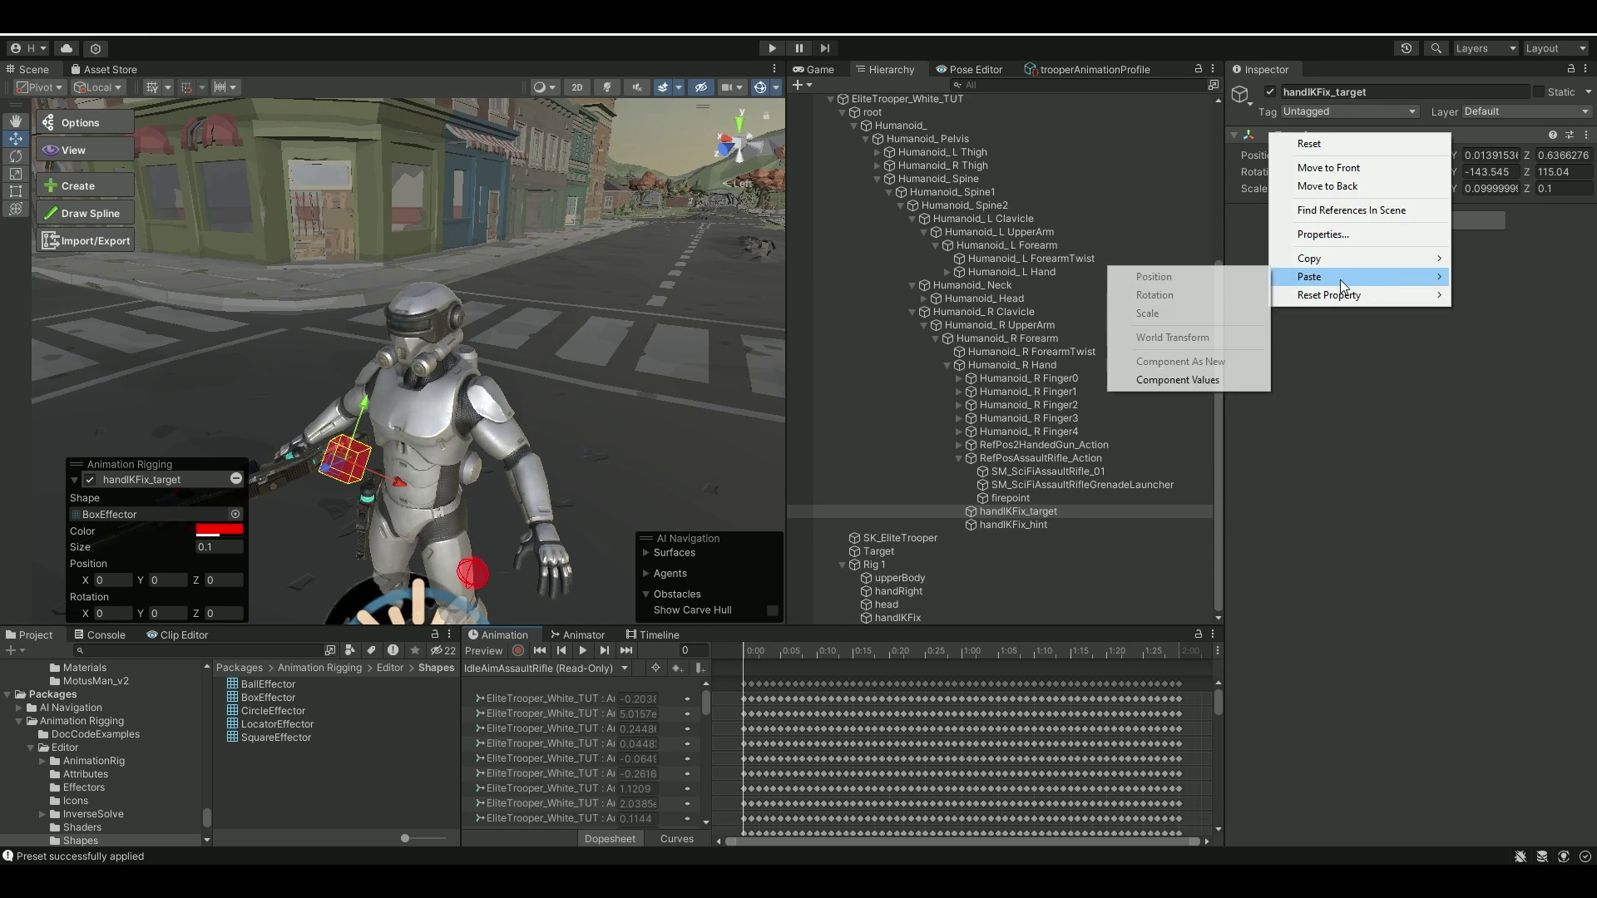
left_click(1194, 379)
left_click(482, 651)
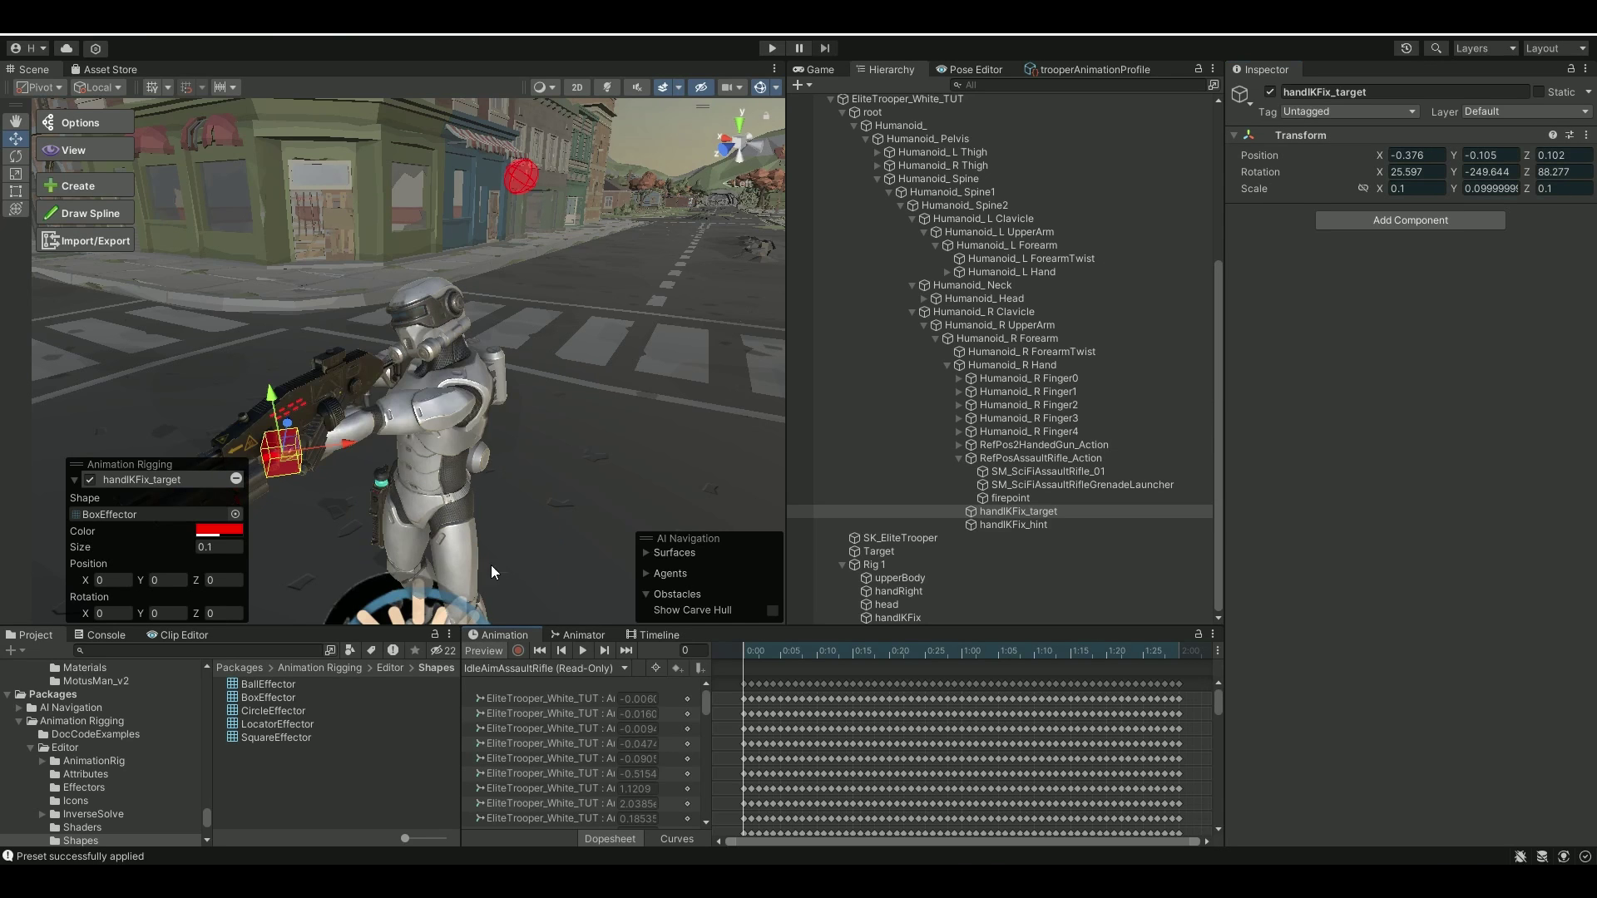
middle_click_drag(491, 565, 598, 454)
middle_click_drag(551, 367, 499, 416)
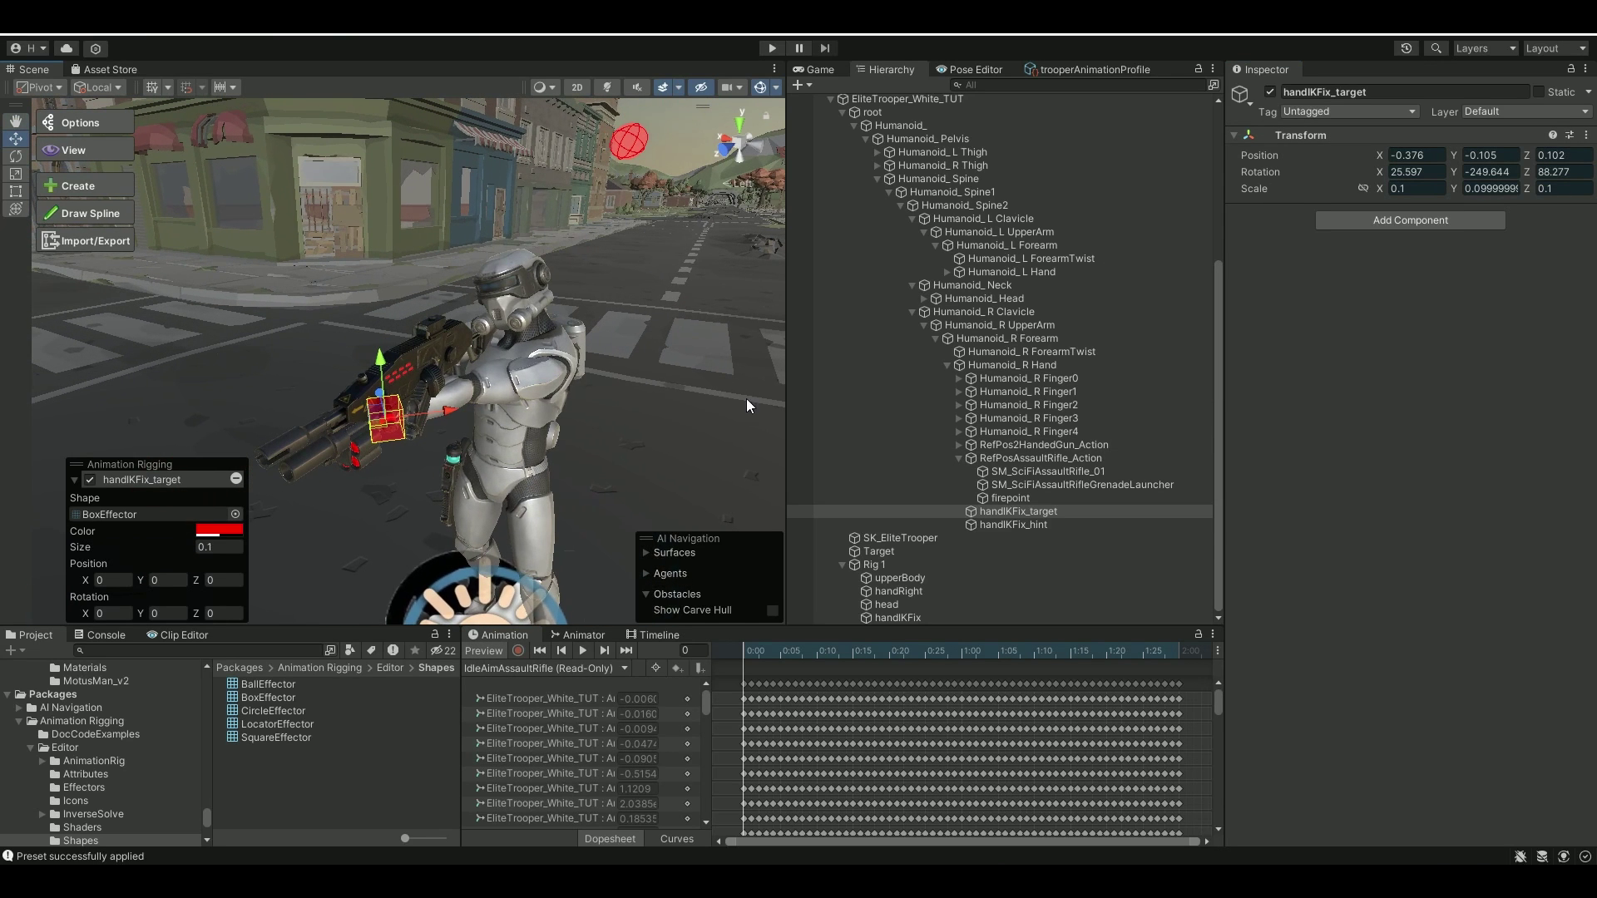
Step: Drag the aim Target up, down and sideways to check the rifle follows
left_click(1015, 526)
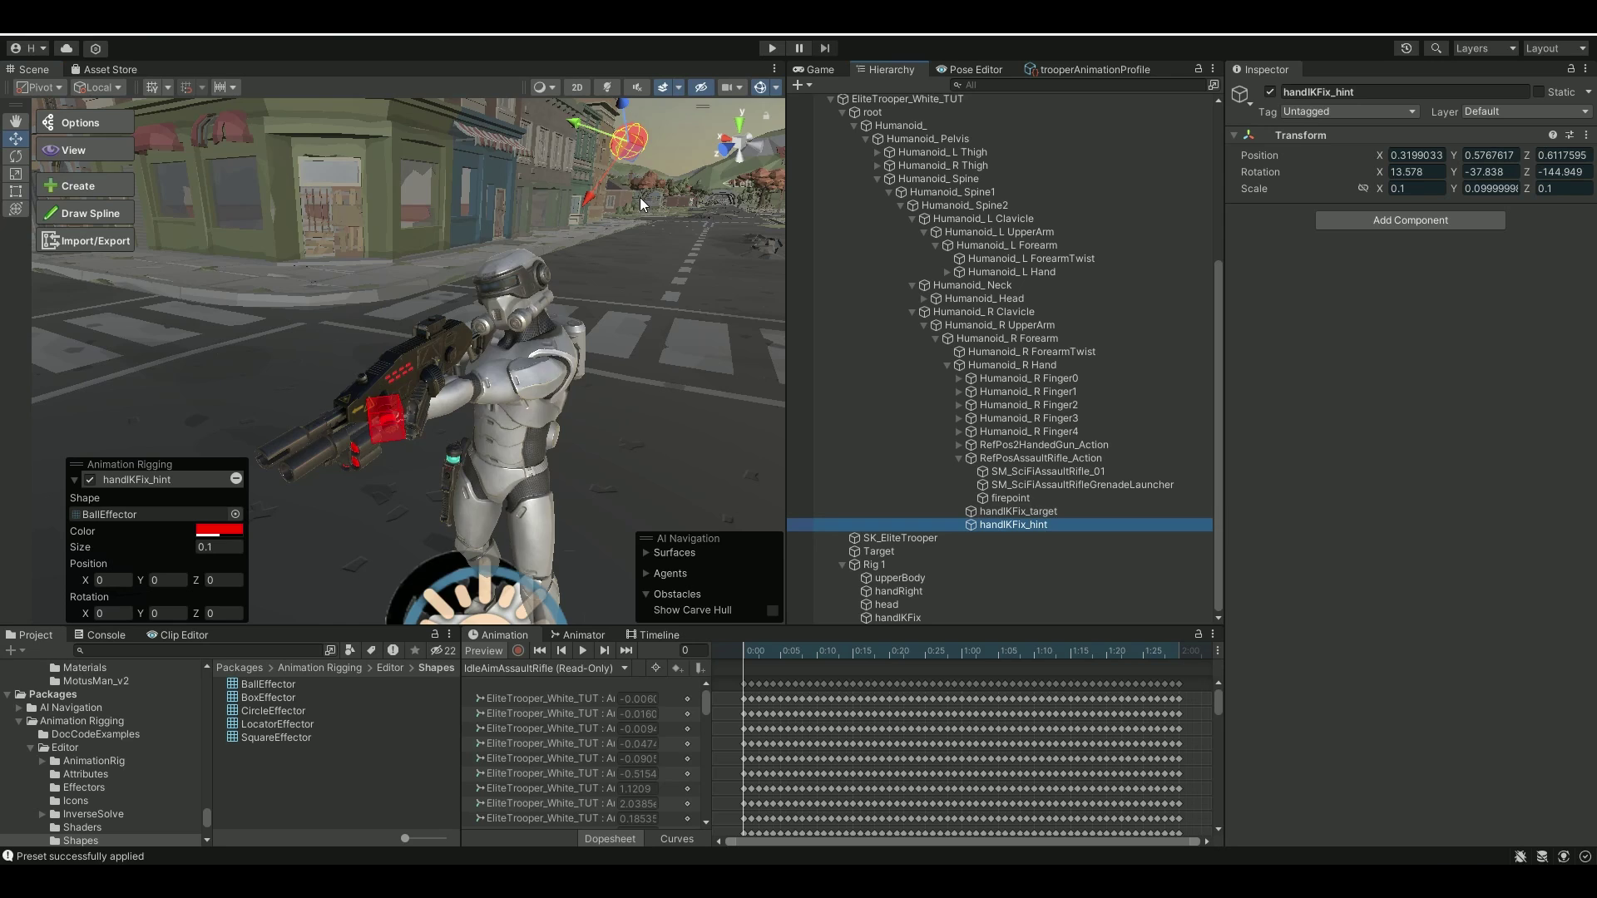
right_click_drag(641, 197, 757, 358)
left_click(876, 552)
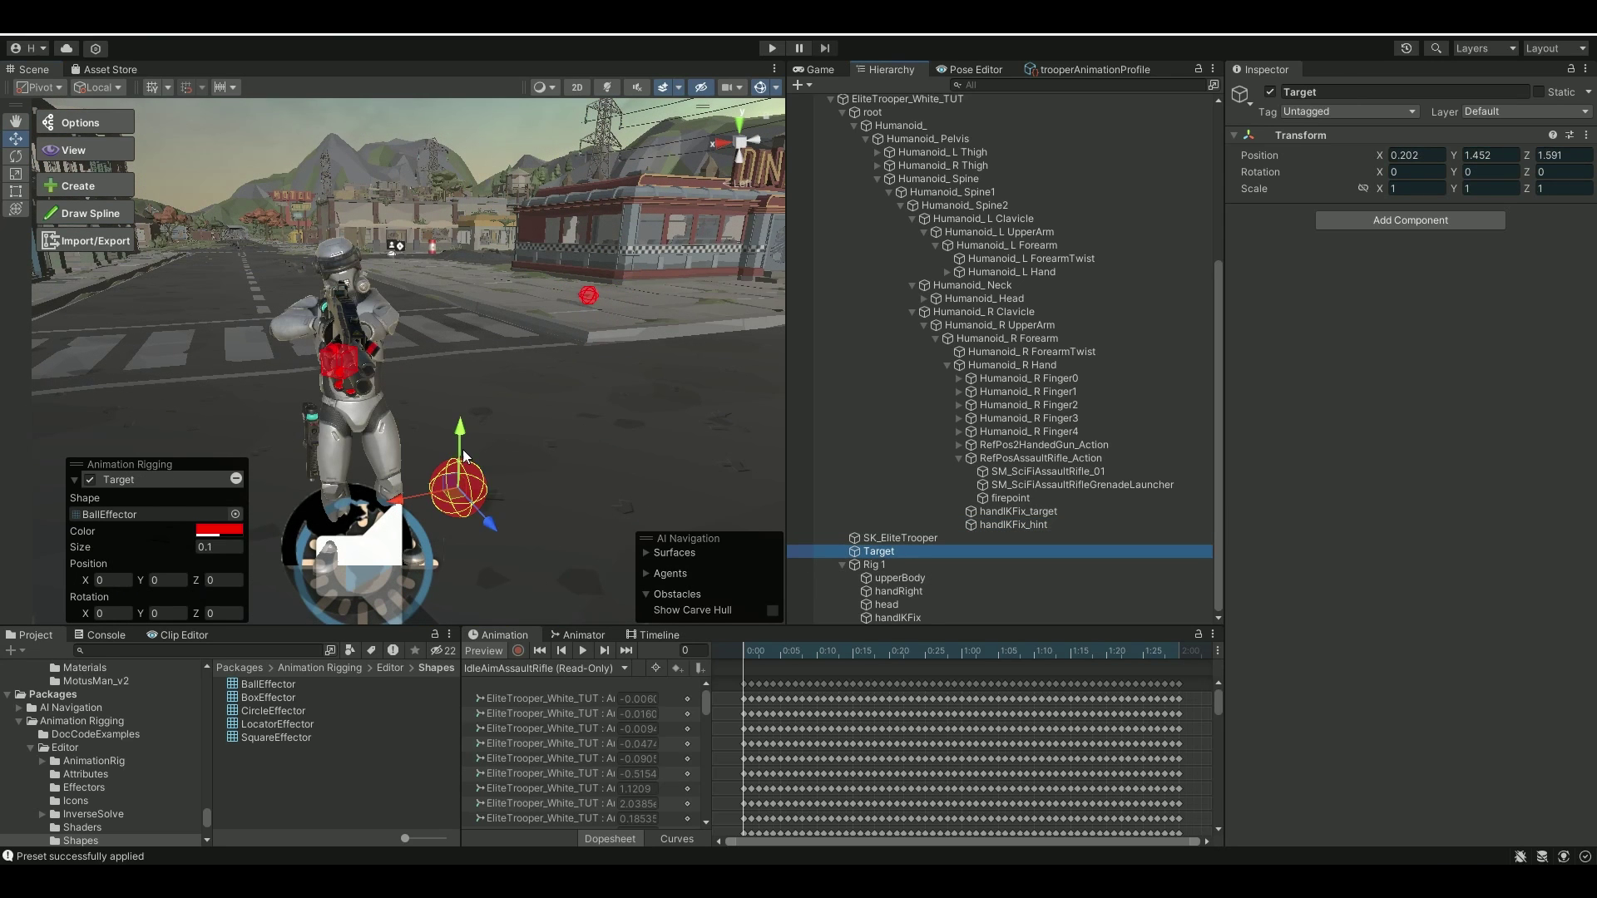
left_click_drag(464, 455, 510, 332)
right_click_drag(511, 332, 471, 326)
left_click_drag(520, 281, 604, 358)
right_click_drag(604, 358, 533, 382)
Step: Raise Target to -0.089, 1.455, 1.591 and frame handIKFix_hint in the Scene view
middle_click_drag(532, 381, 616, 447)
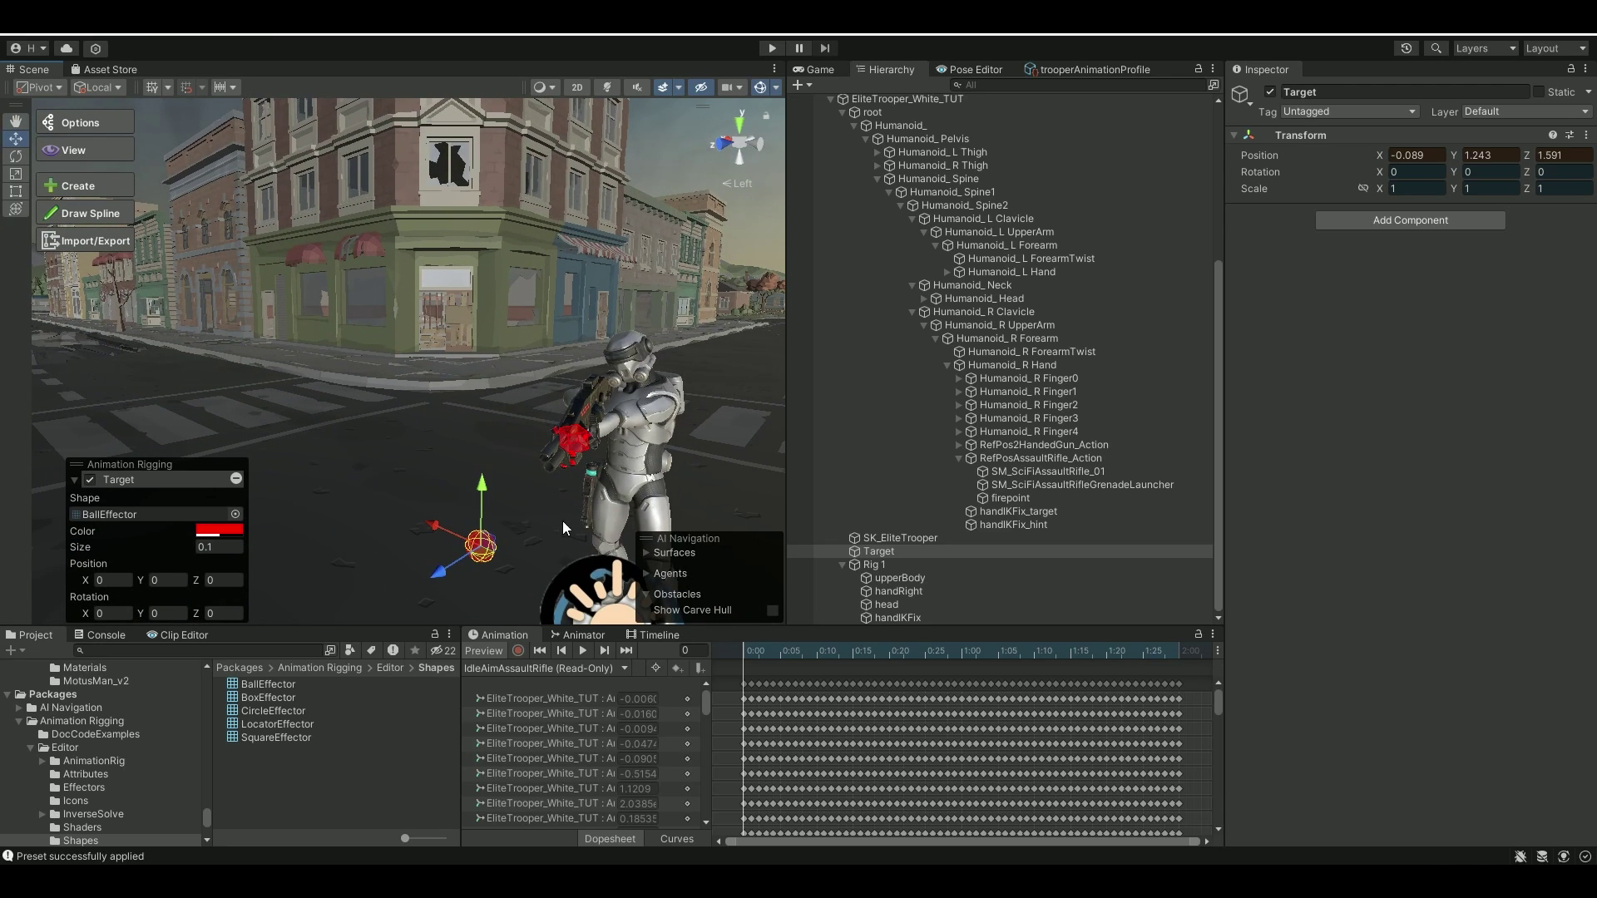
left_click_drag(483, 505, 455, 444)
left_click(438, 455)
key("f")
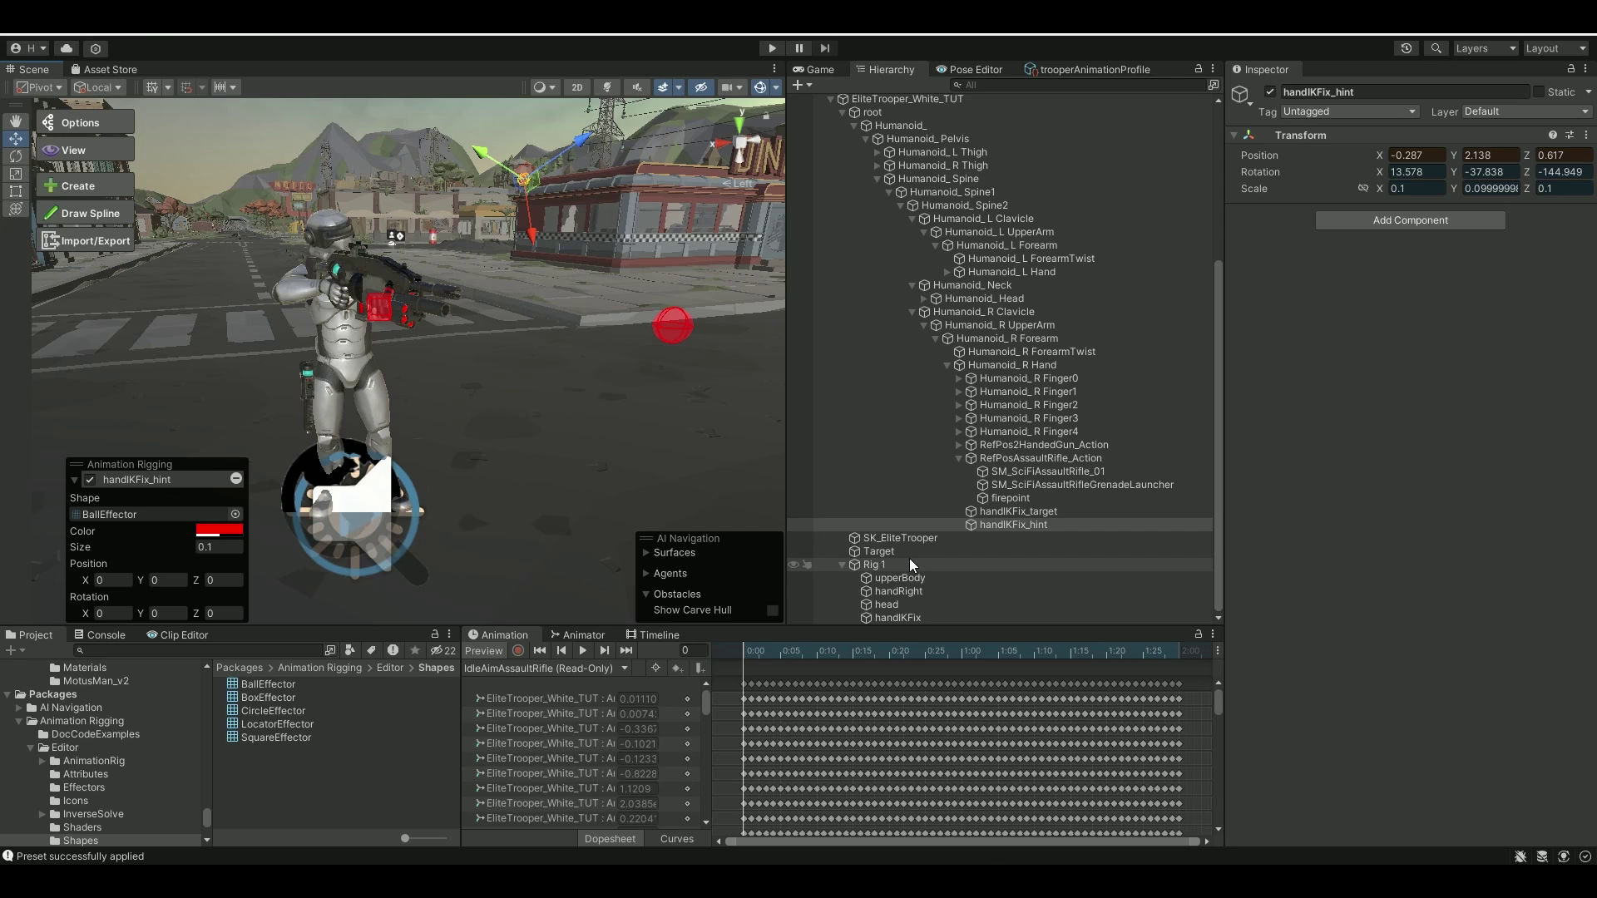
Step: Inspect the Hint Weight of handIKFix's Two Bone IK Constraint
left_click(905, 618)
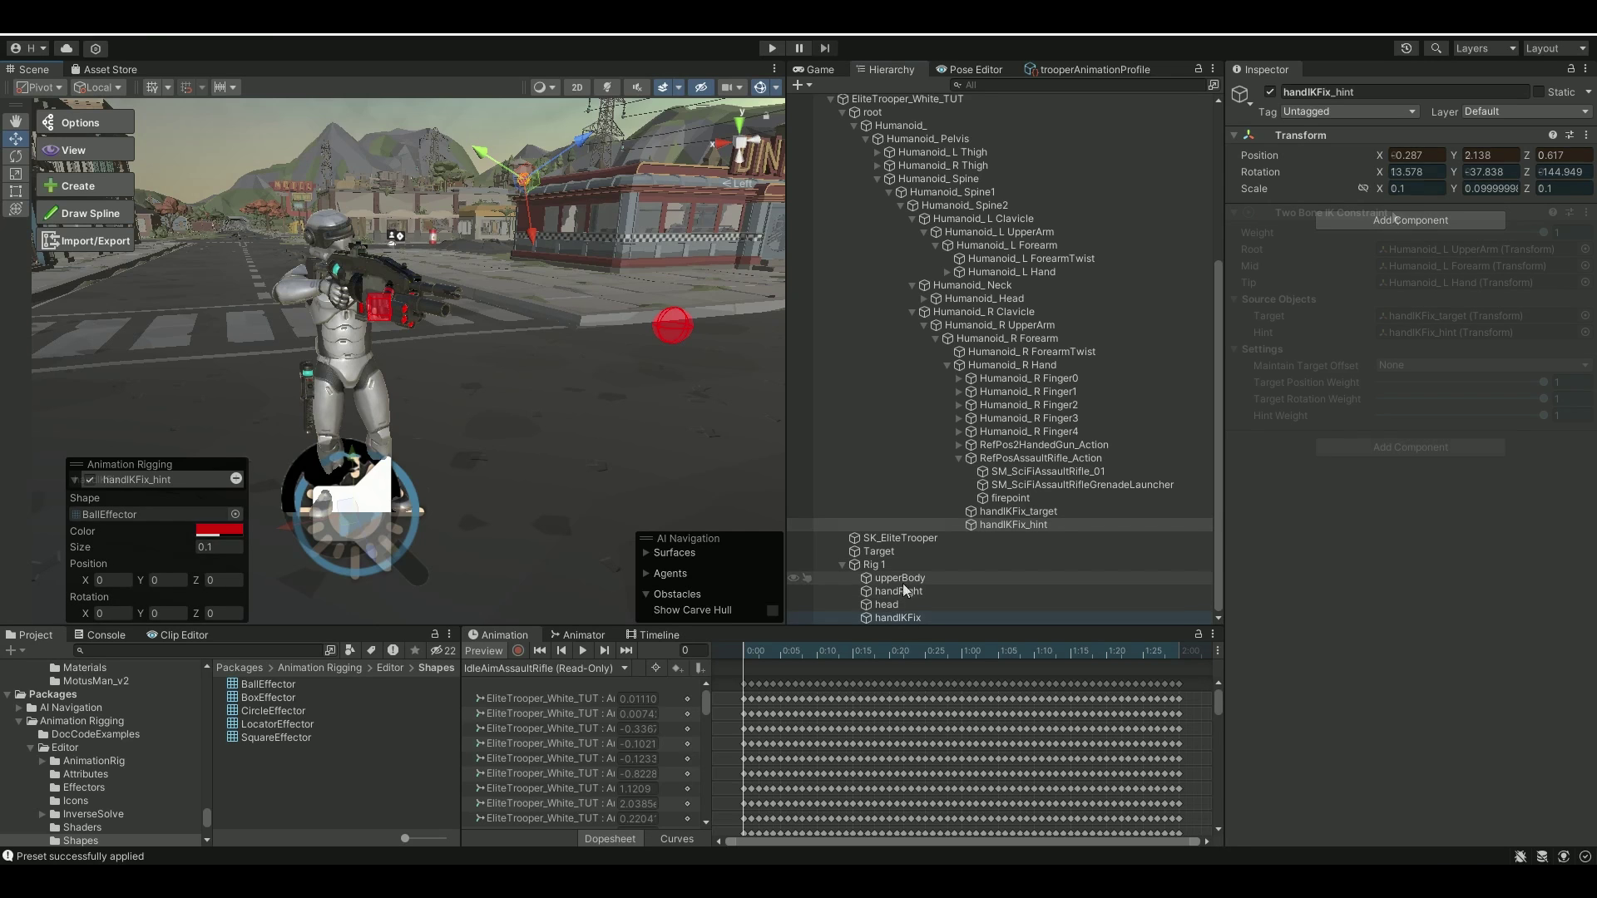
left_click(1547, 414)
right_click_drag(420, 373, 482, 416)
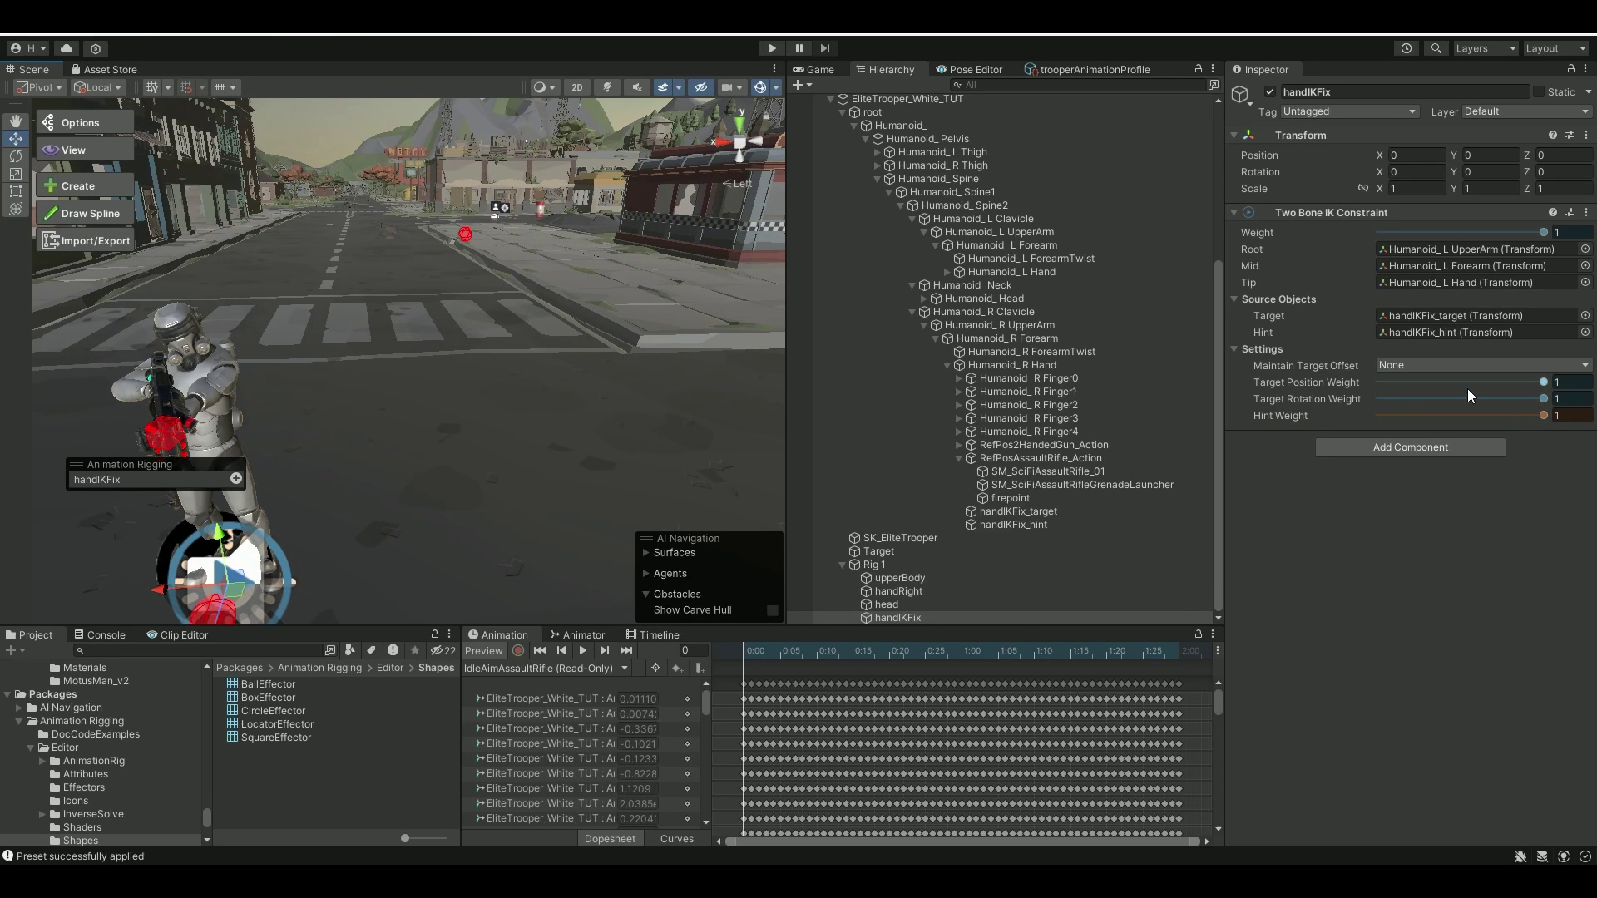
right_click_drag(631, 483, 432, 457)
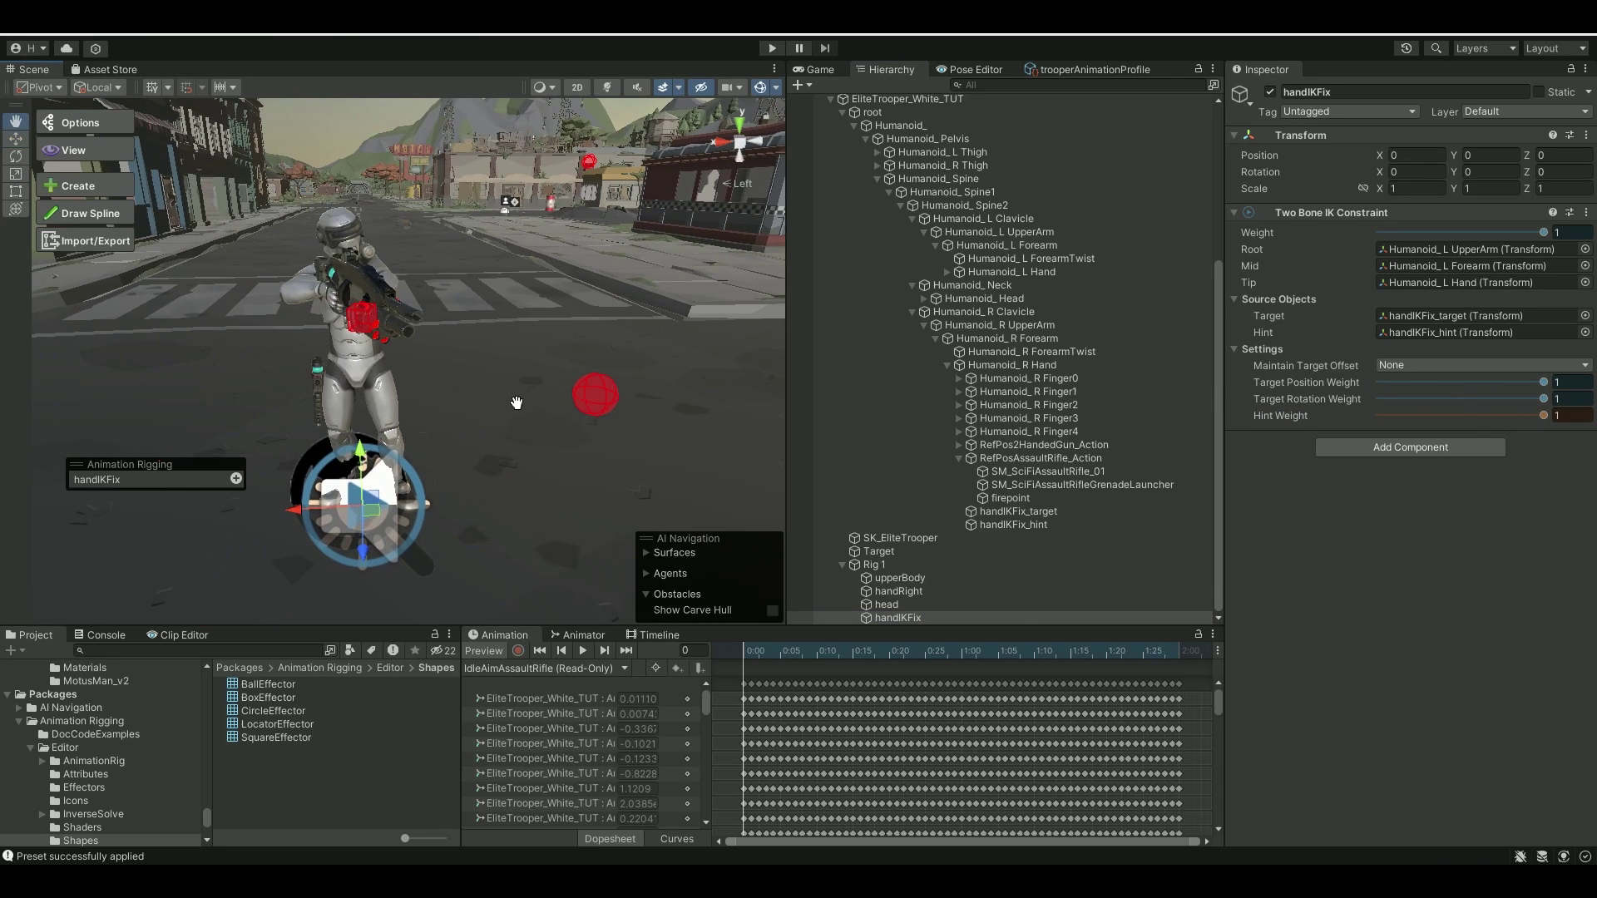
Step: Toggle preview and swing Target sideways, leaving it at 0.159, 1.431, 1.591
left_click(492, 648)
right_click_drag(532, 472, 610, 411)
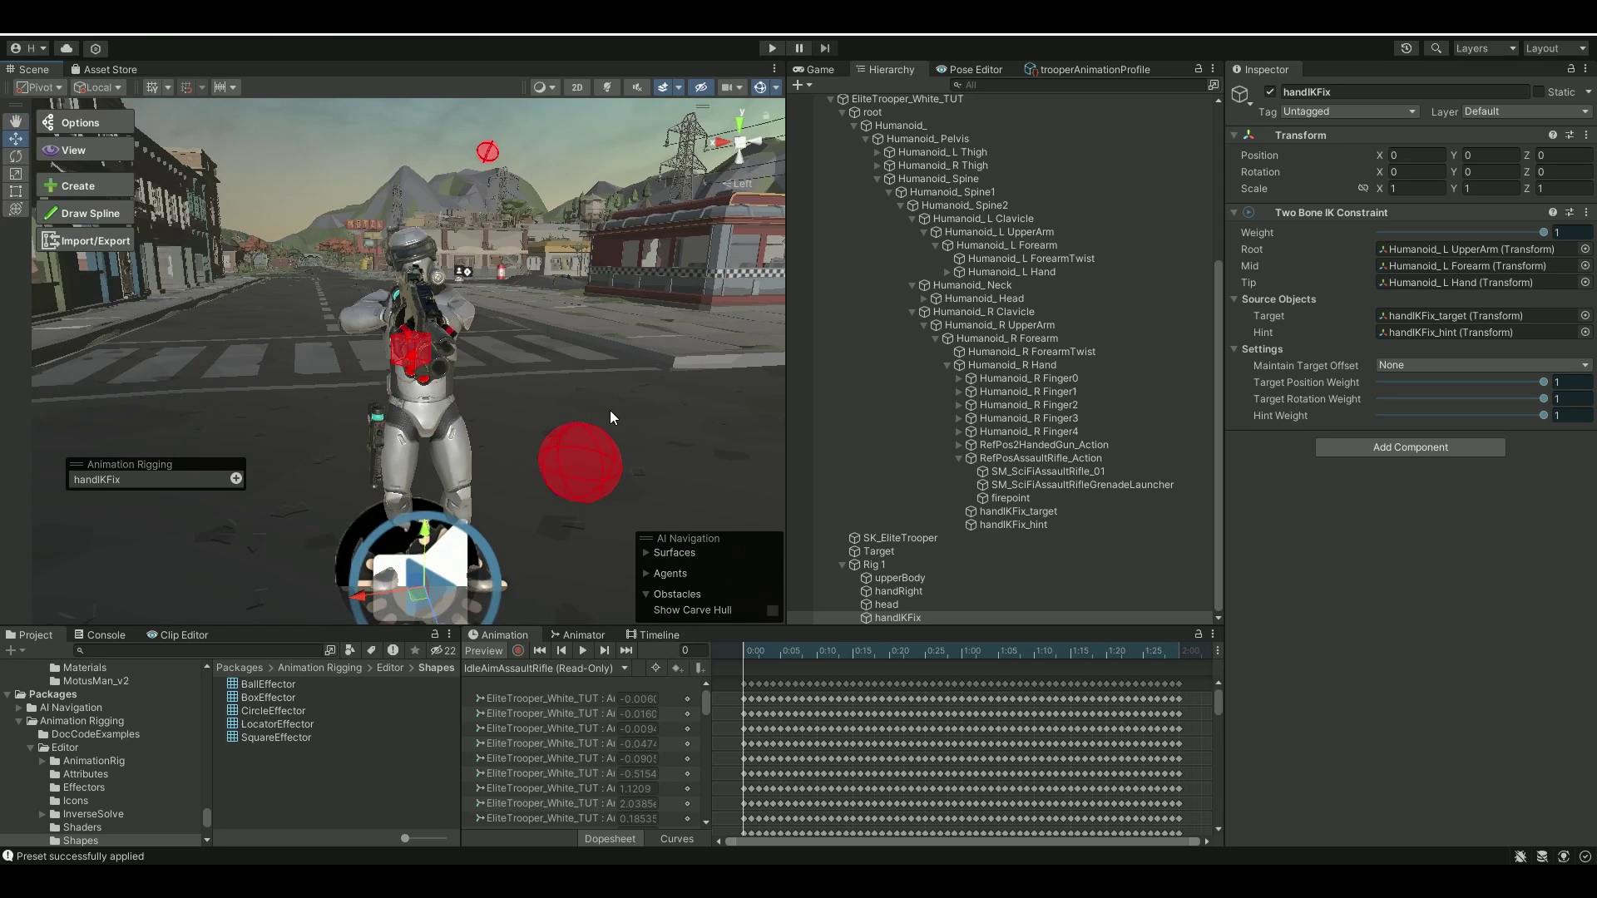
left_click(873, 551)
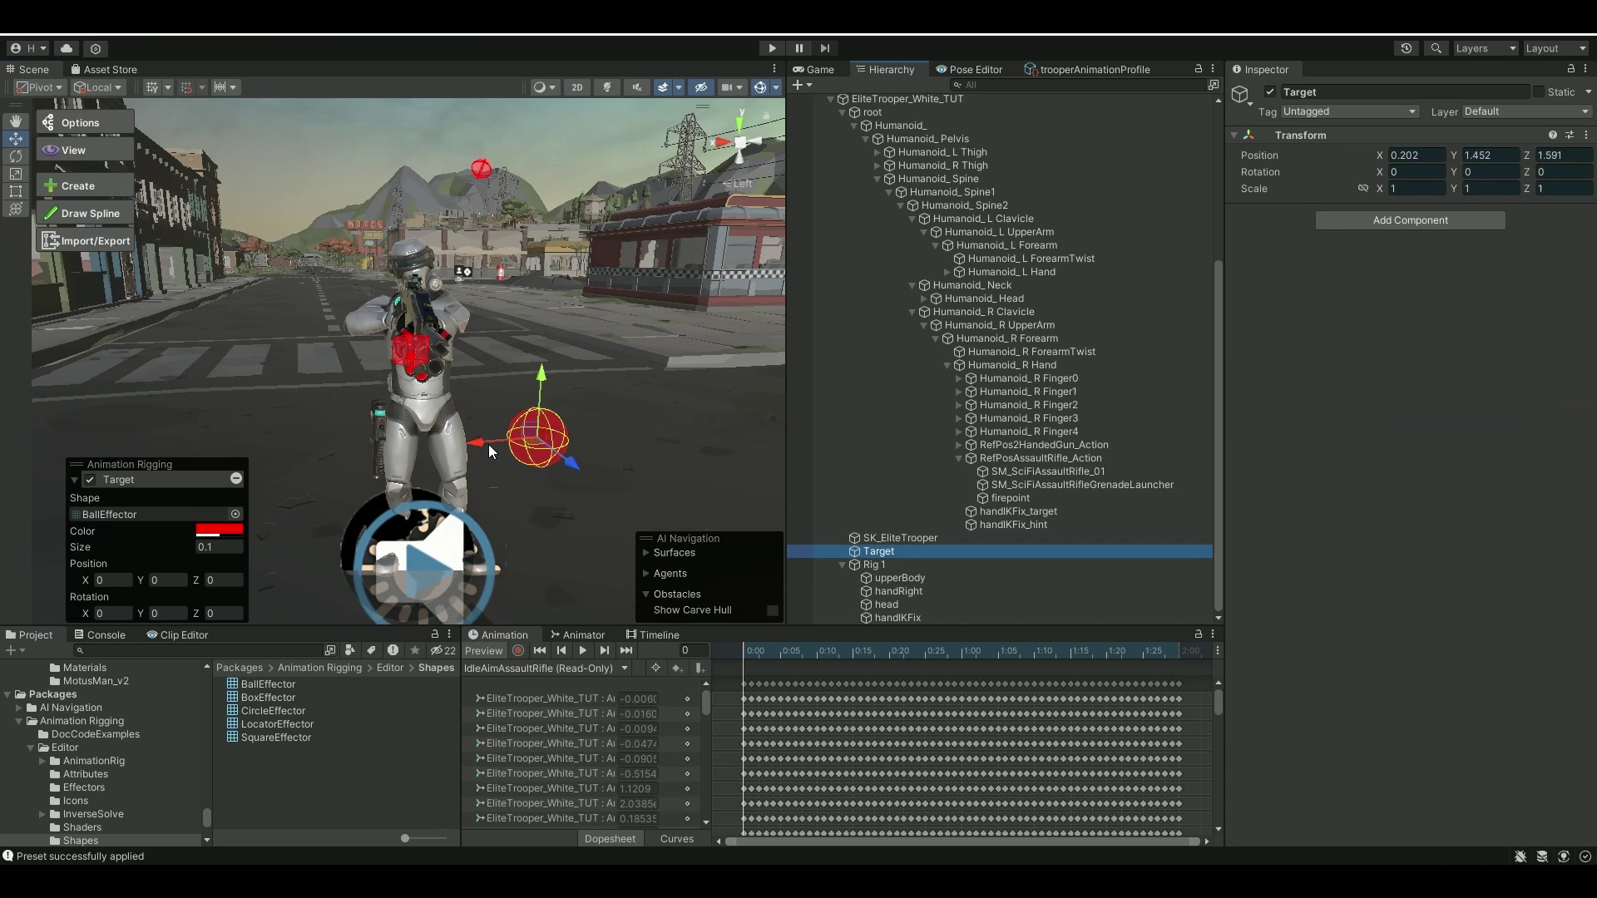
left_click_drag(487, 445, 658, 402)
mouse_move(490, 462)
left_mouse_down()
mouse_move(639, 439)
mouse_move(491, 480)
left_mouse_up()
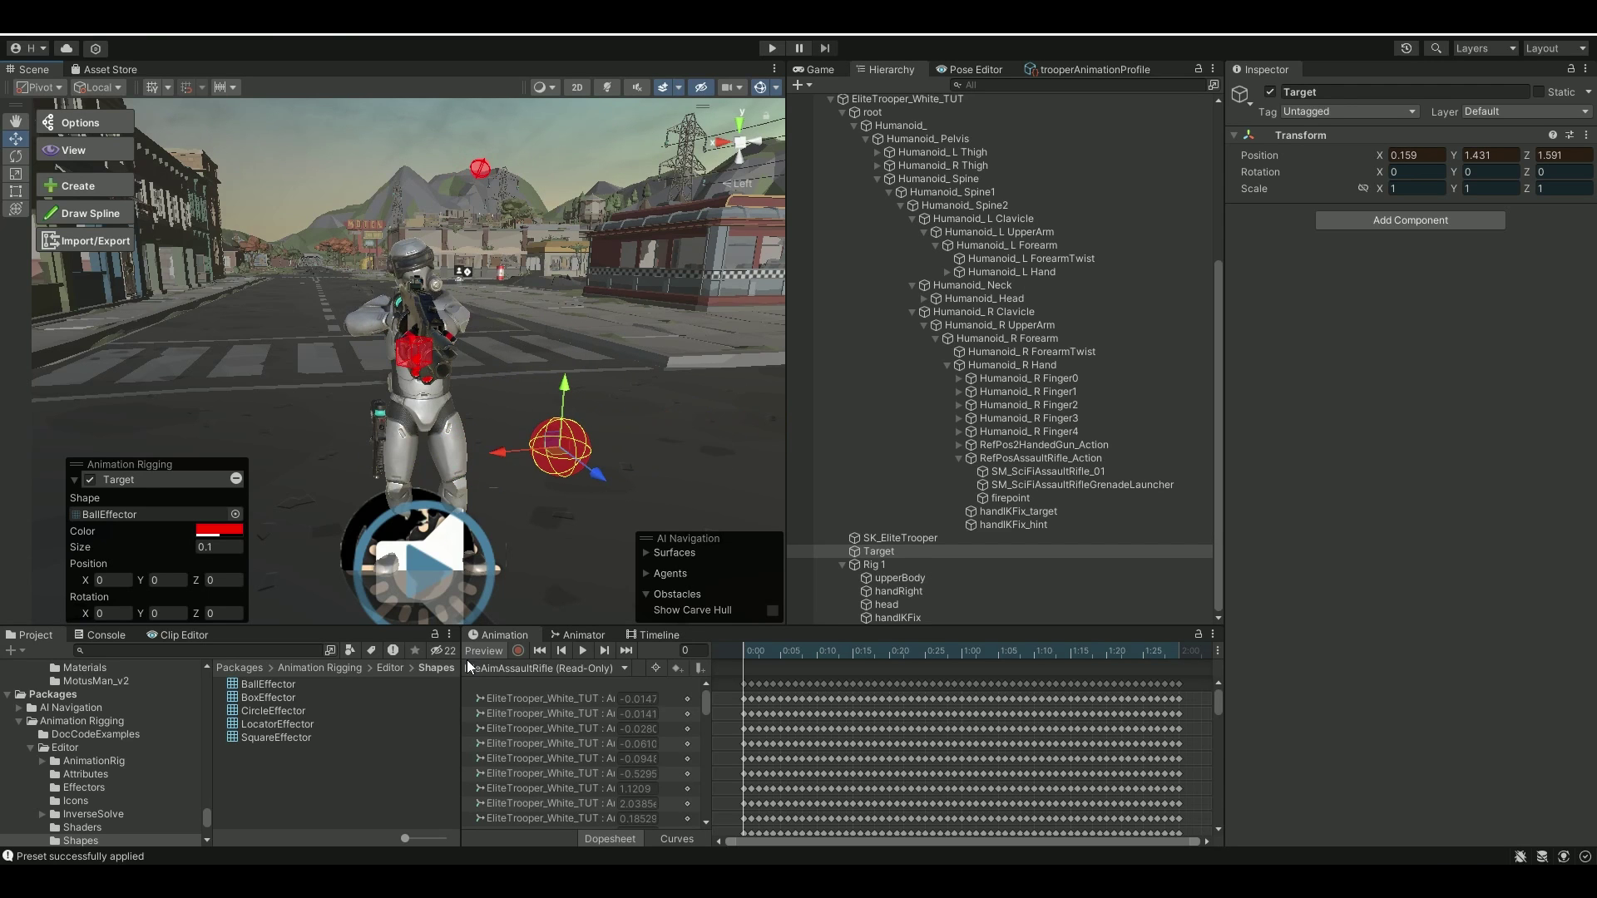
Step: Stop preview and select the innermost Player to view its Target Position Modifier (Camera, Height -0.13)
left_click(470, 653)
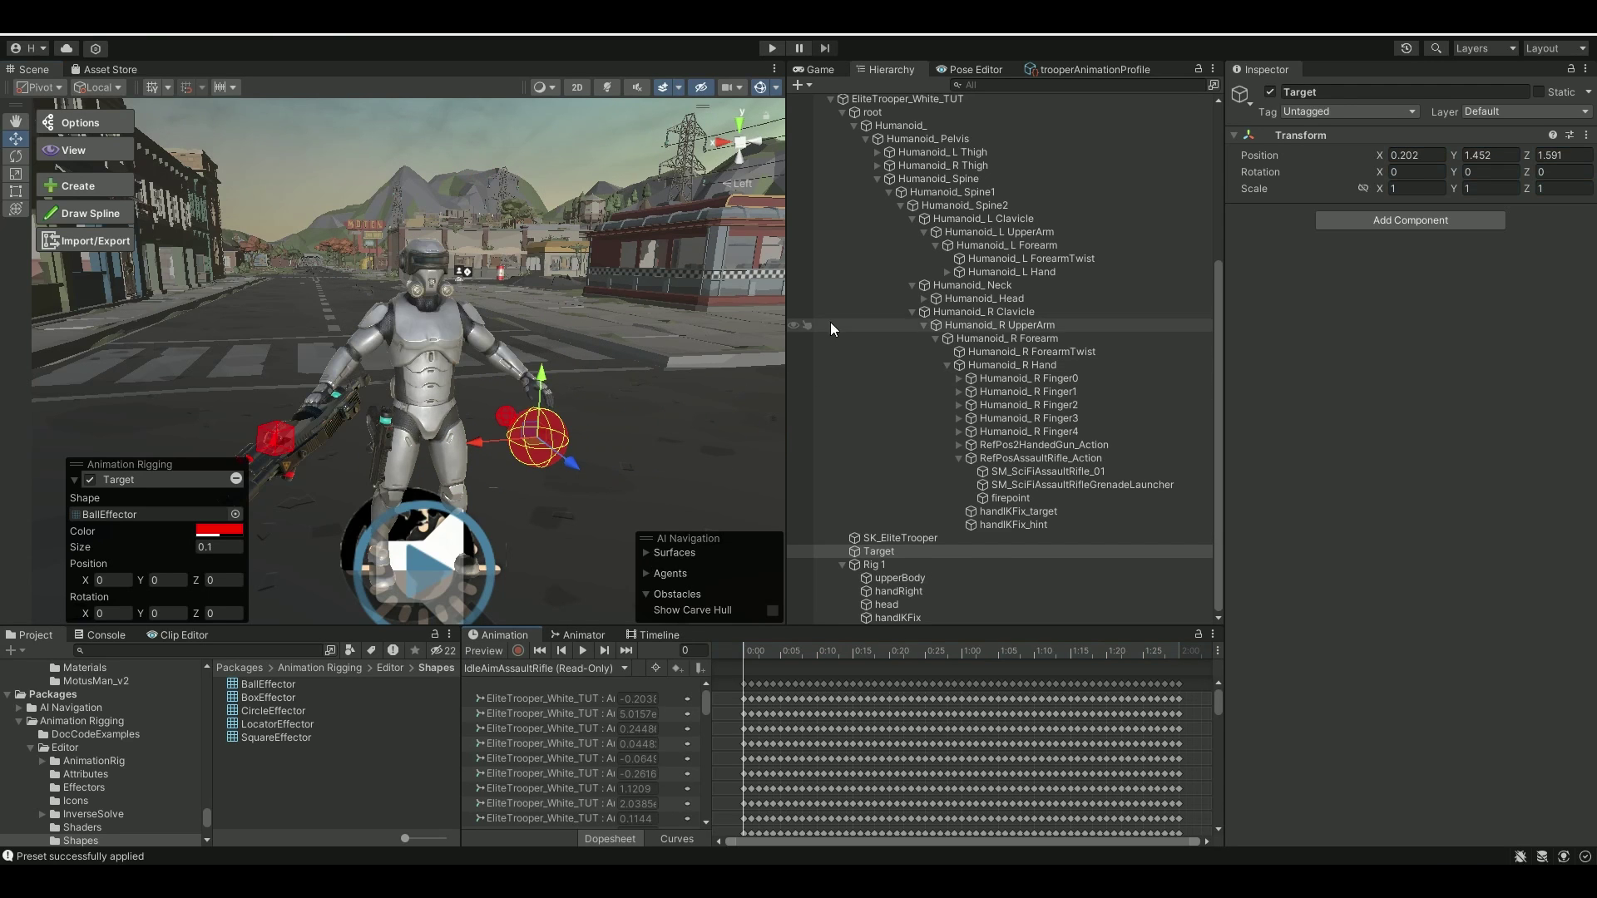
scroll(836, 321, "up", 5)
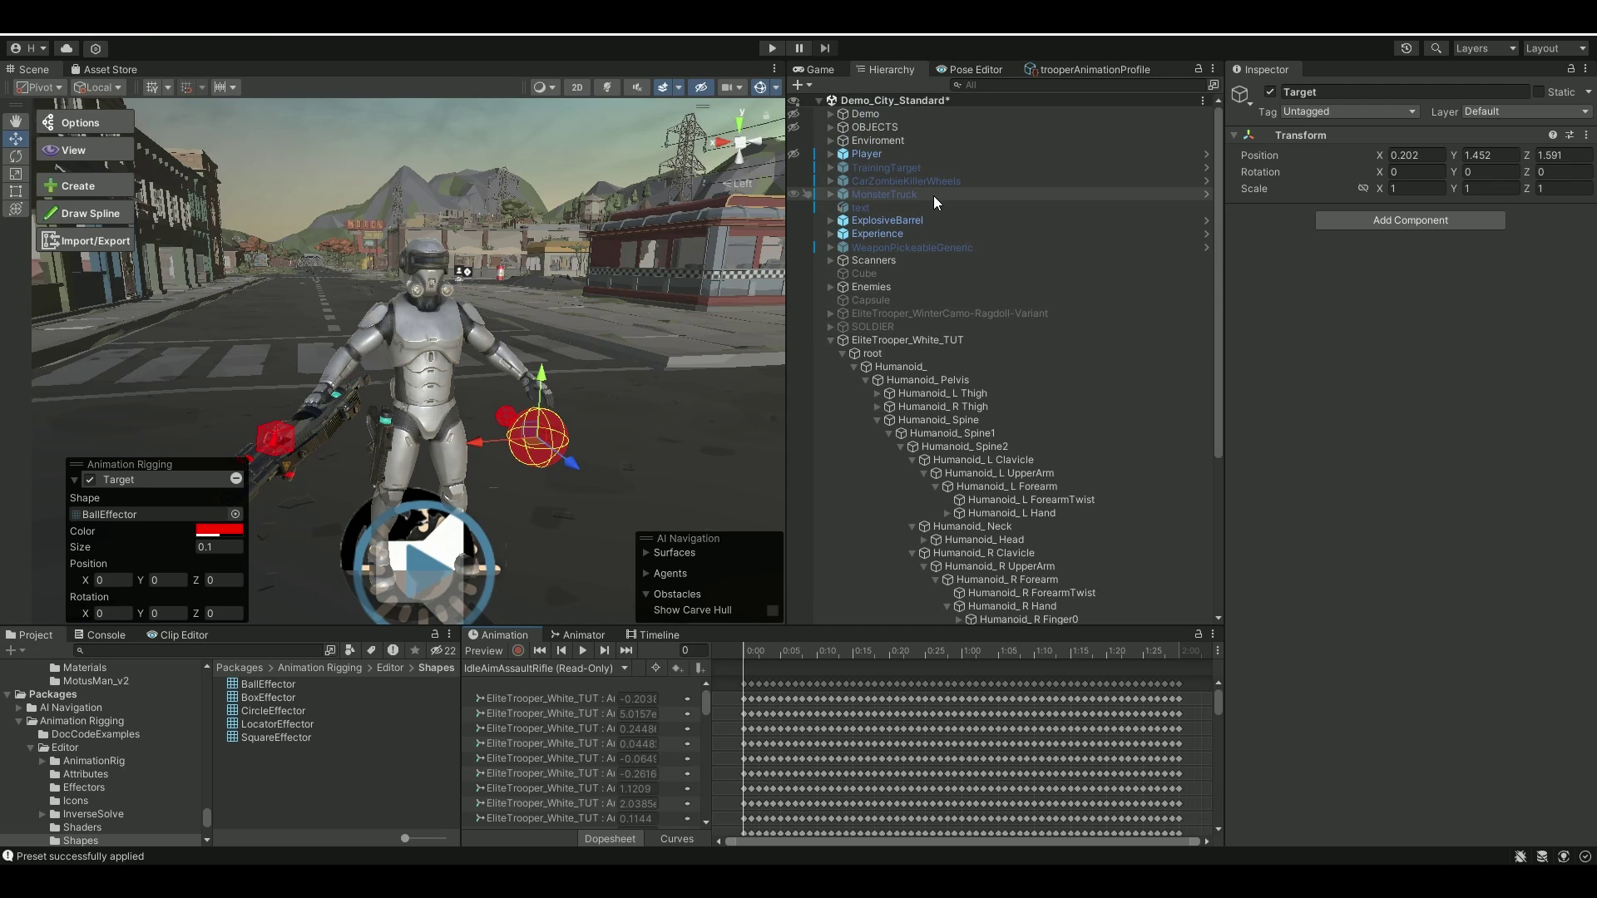
left_click(865, 155)
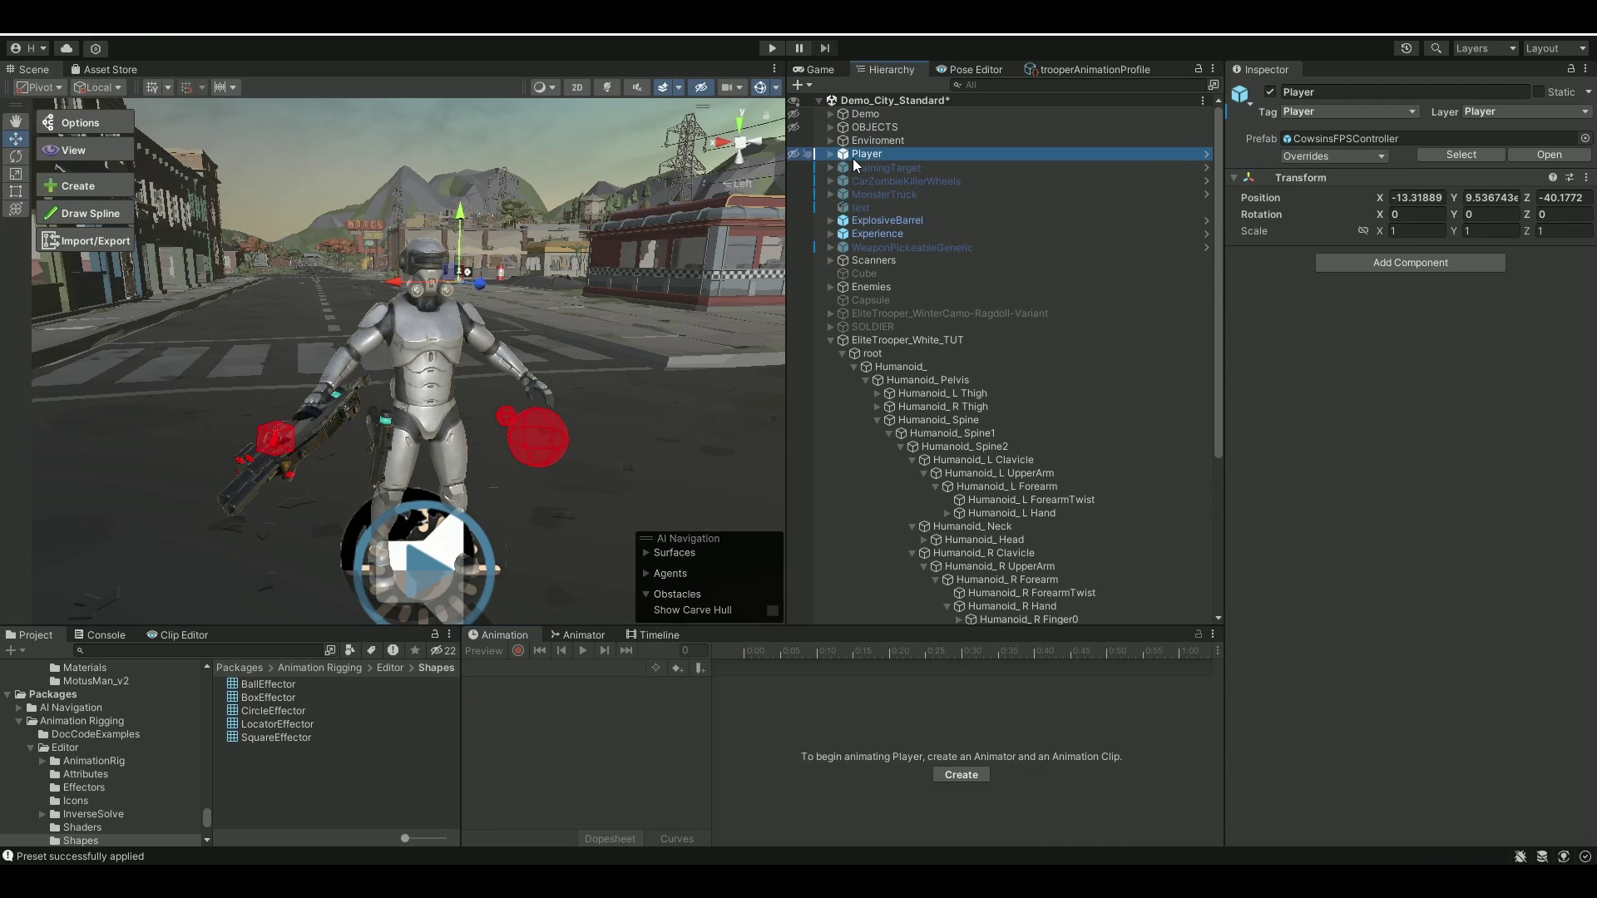
left_click(830, 153)
left_click(873, 167)
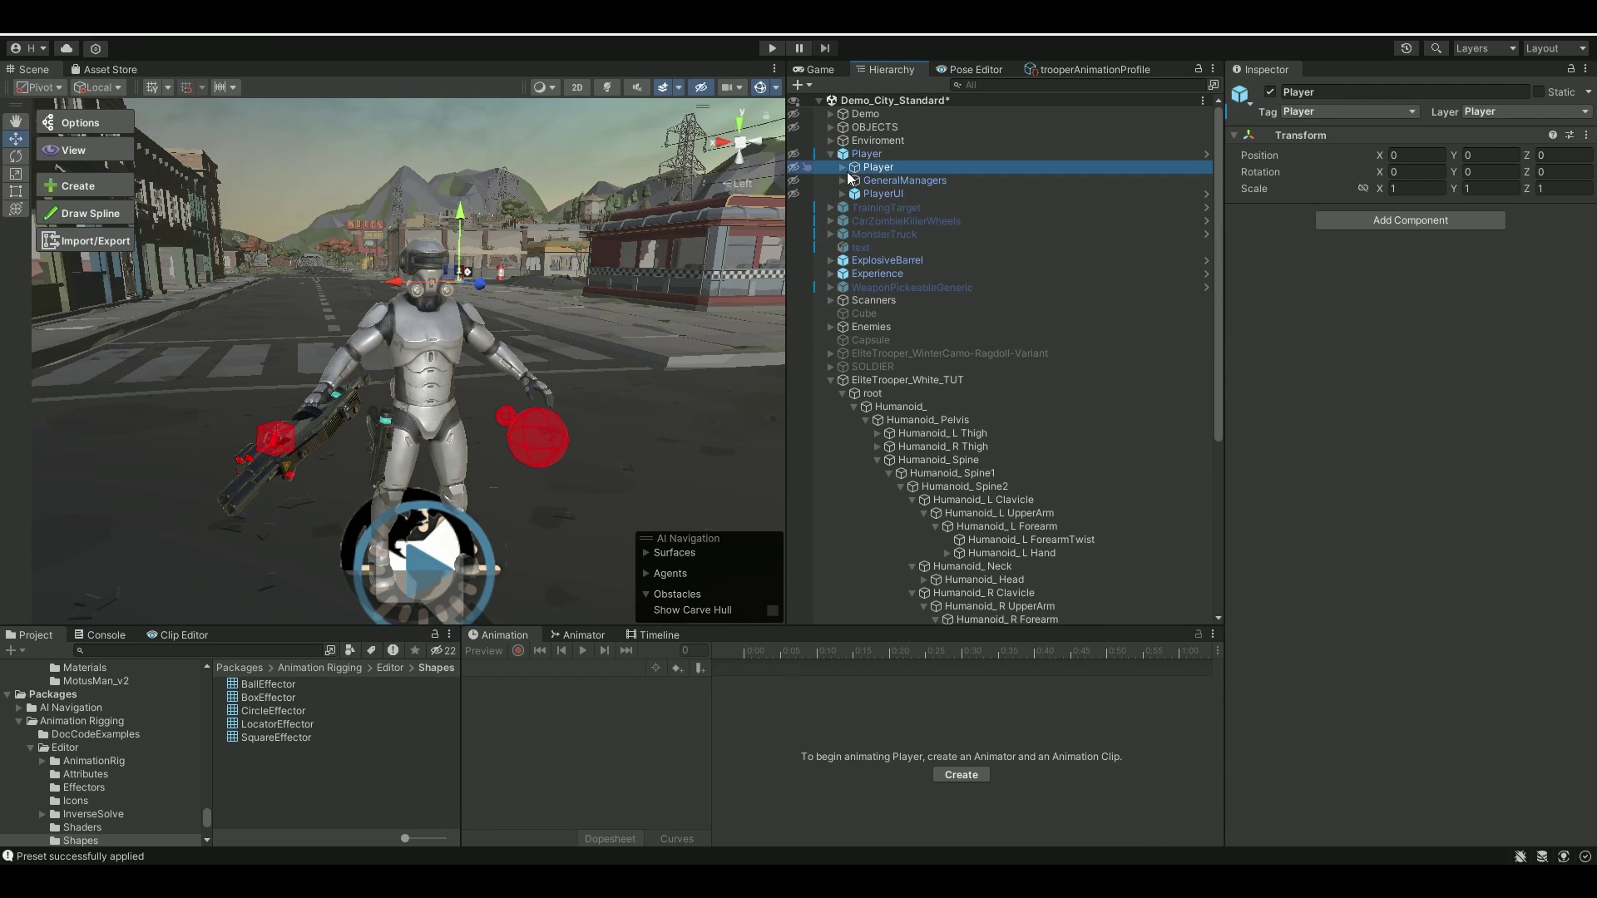
left_click(842, 166)
left_click(892, 181)
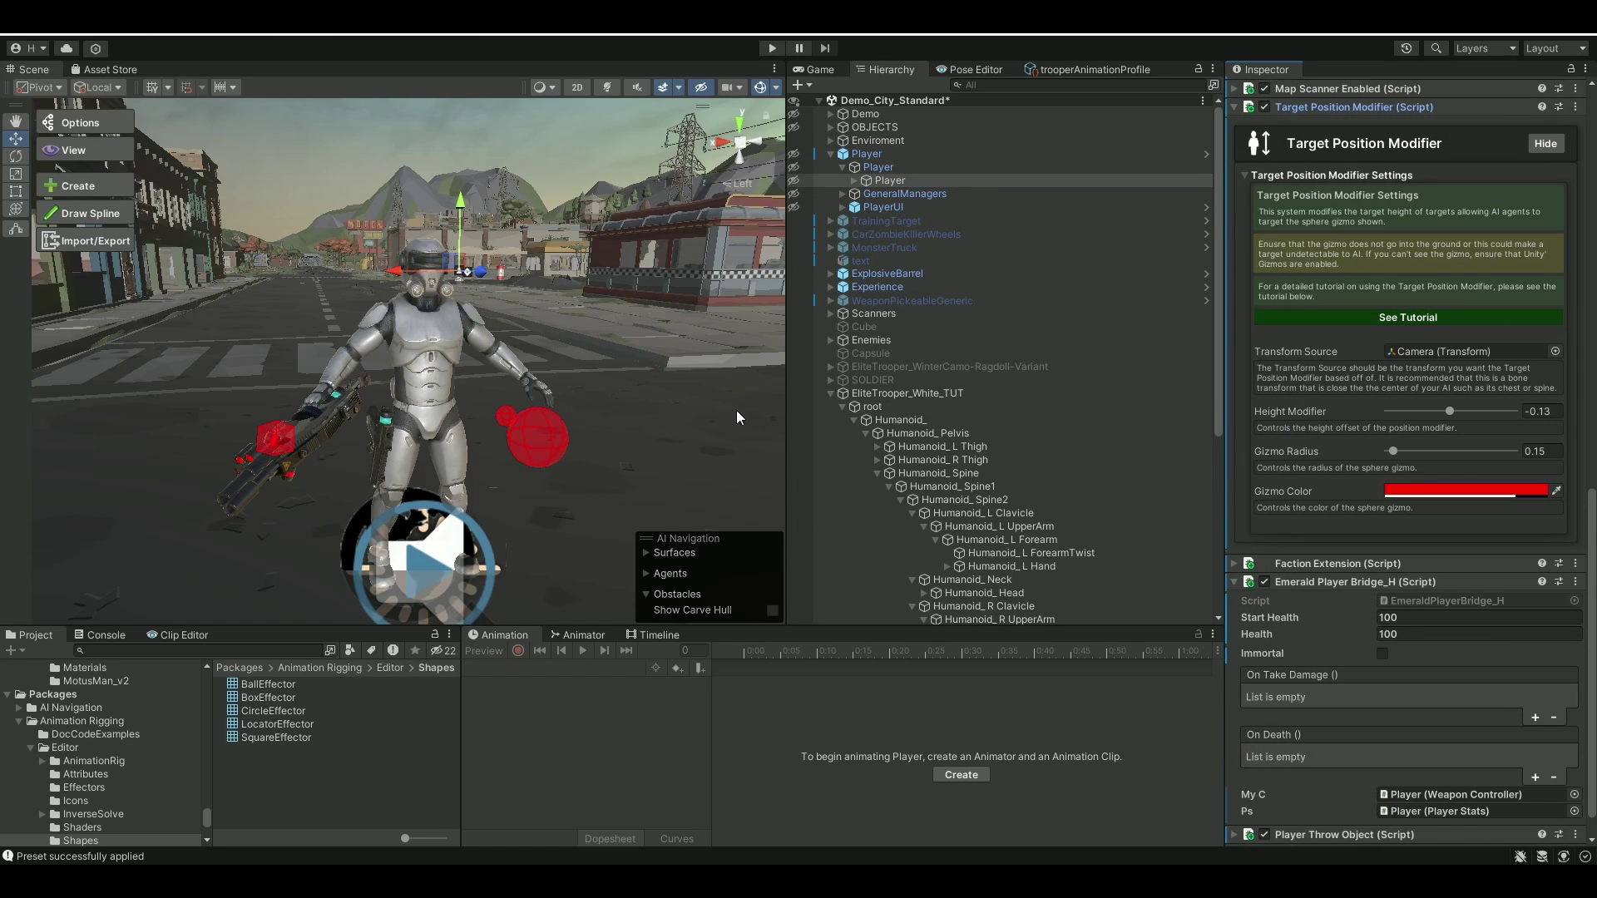
scroll(1086, 491, "down", 6)
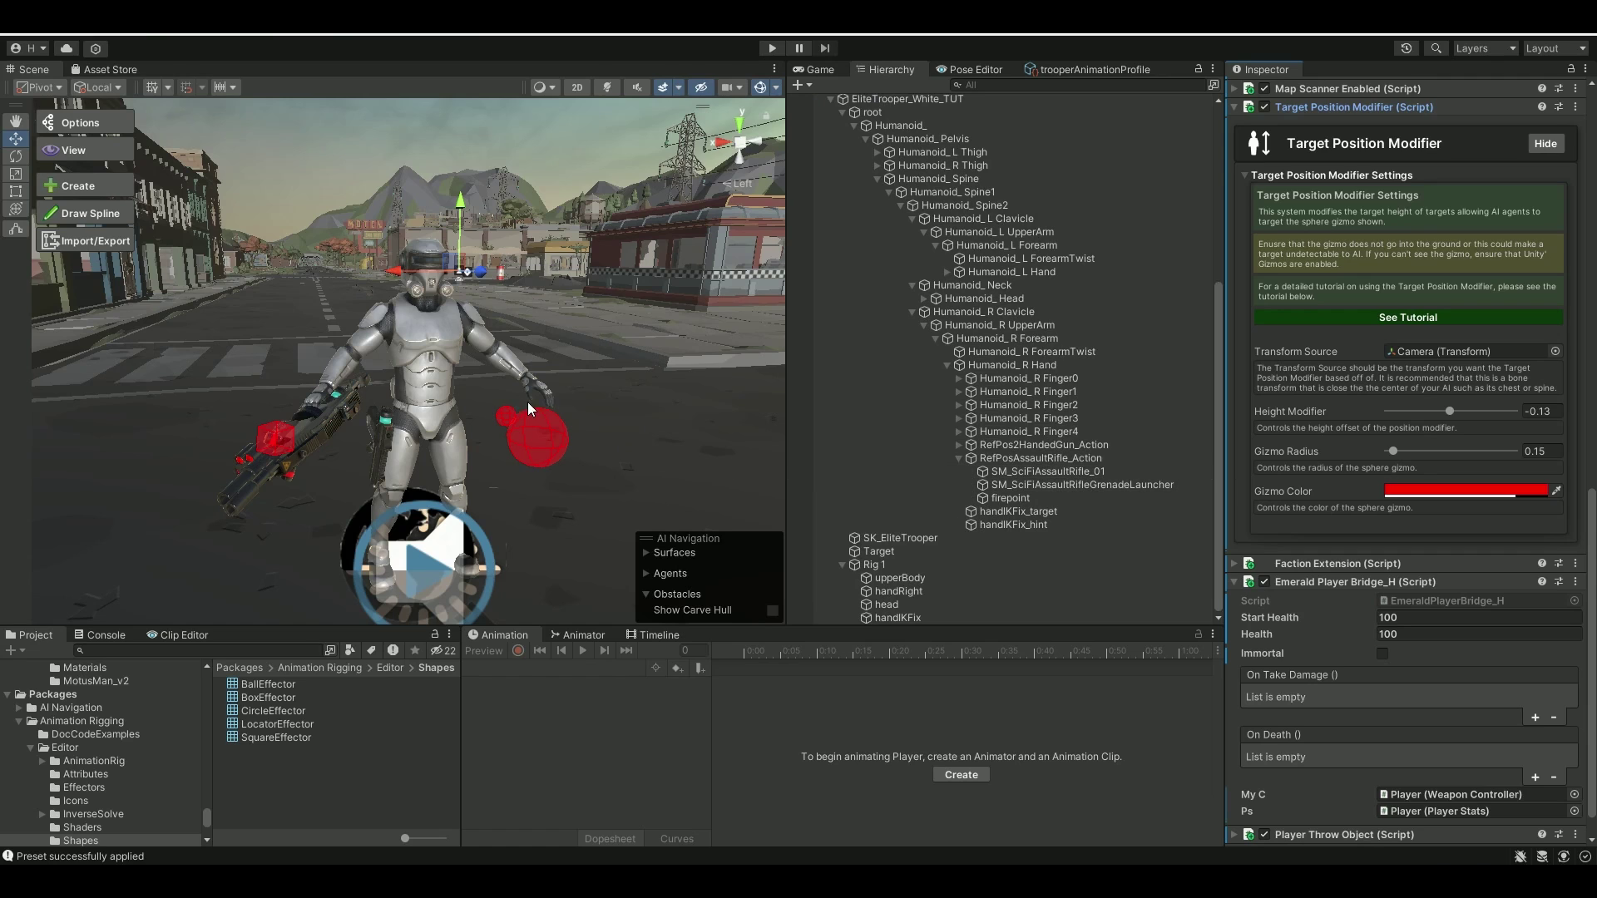